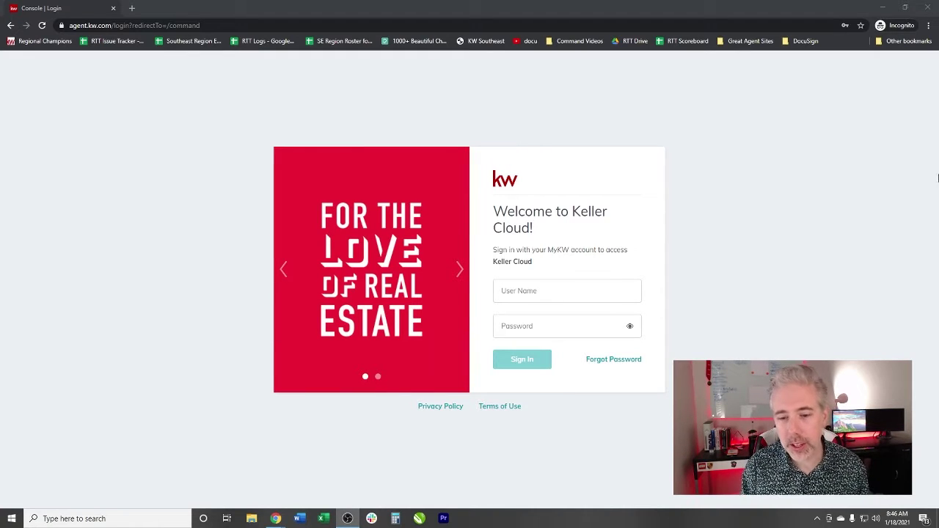
Sign in to KW Command using the saved account from the autofill list.
left_click(540, 293)
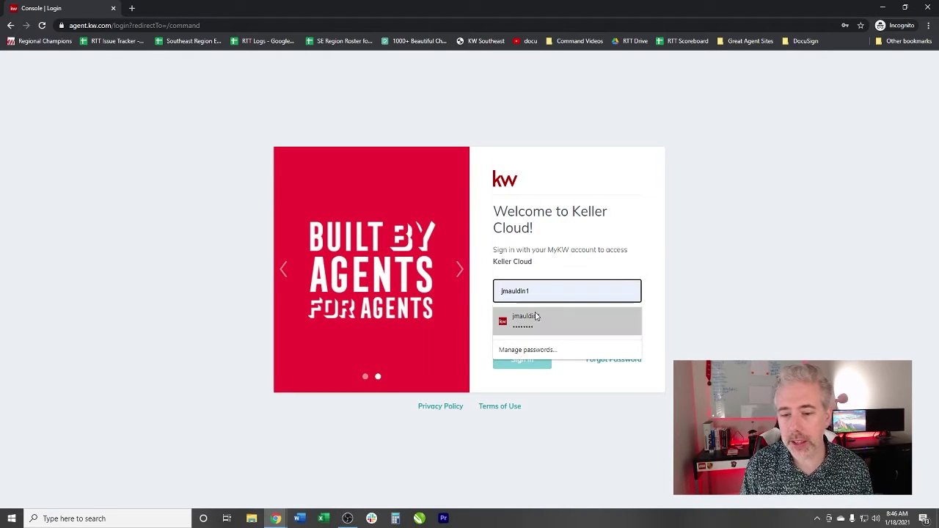
left_click(535, 316)
left_click(537, 360)
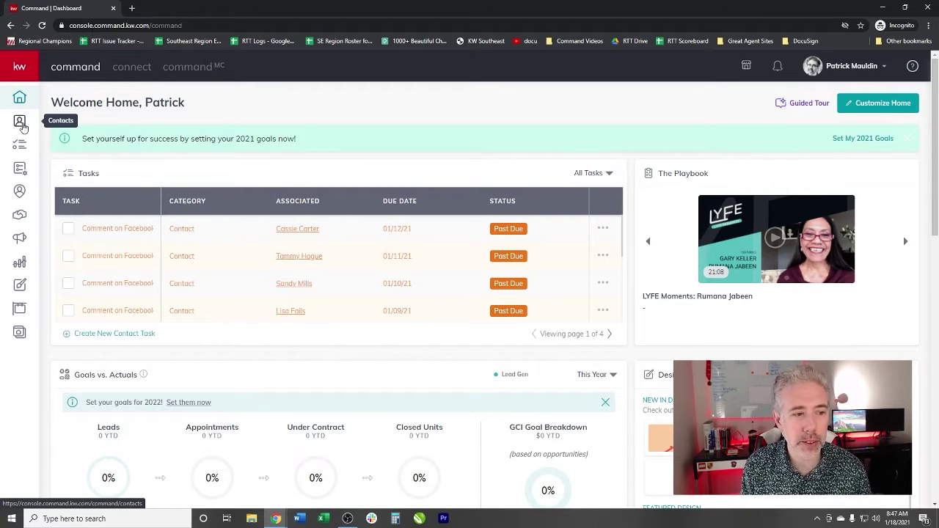
Go to Contacts and open the blank Add to Contacts form.
left_click(19, 121)
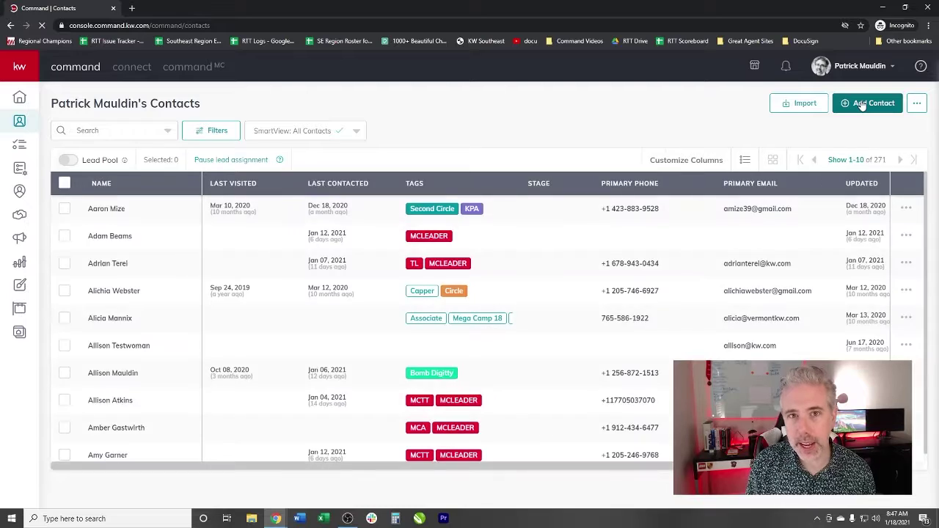
left_click(864, 104)
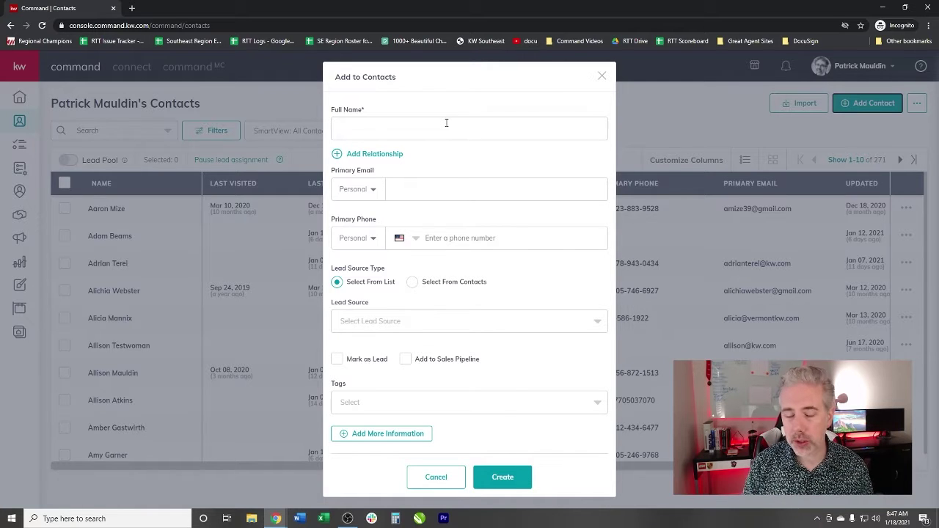
Enter the contact's full name and their primary phone number.
left_click(446, 124)
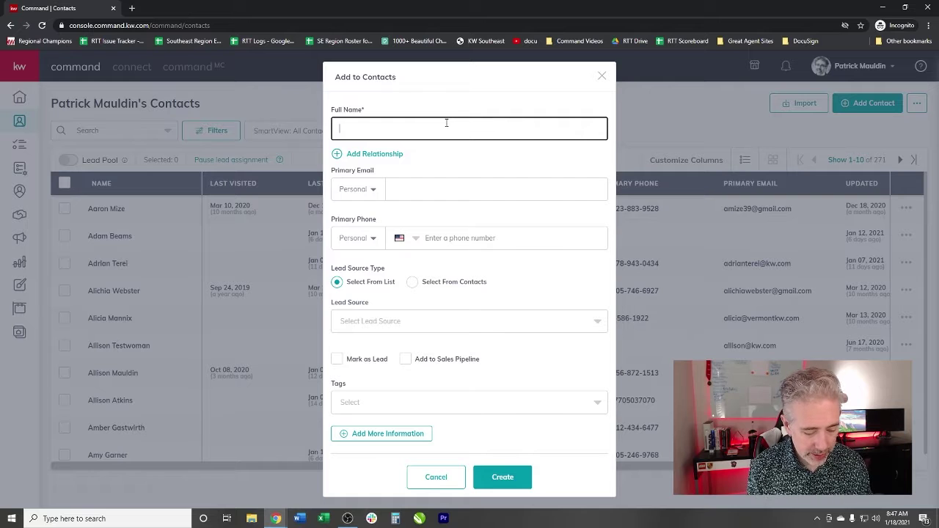
type("Geo")
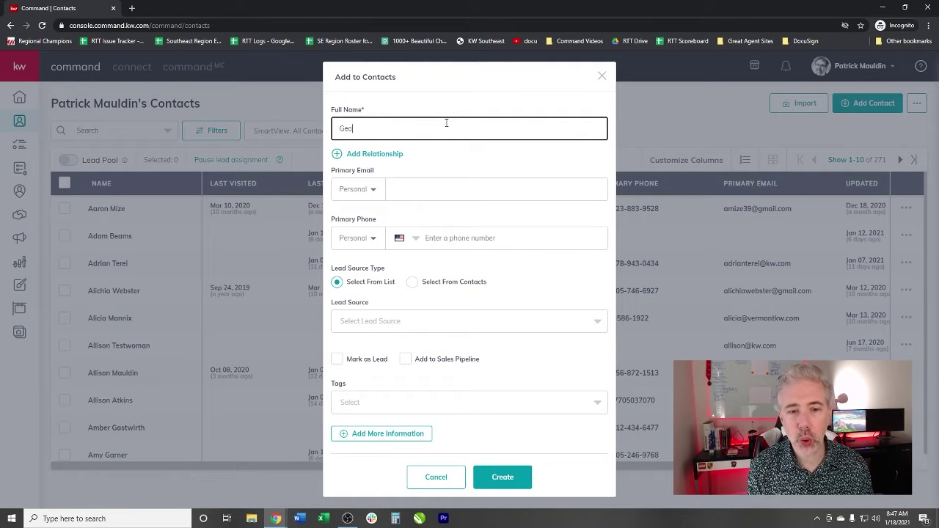
type("rge Seller")
left_click(487, 156)
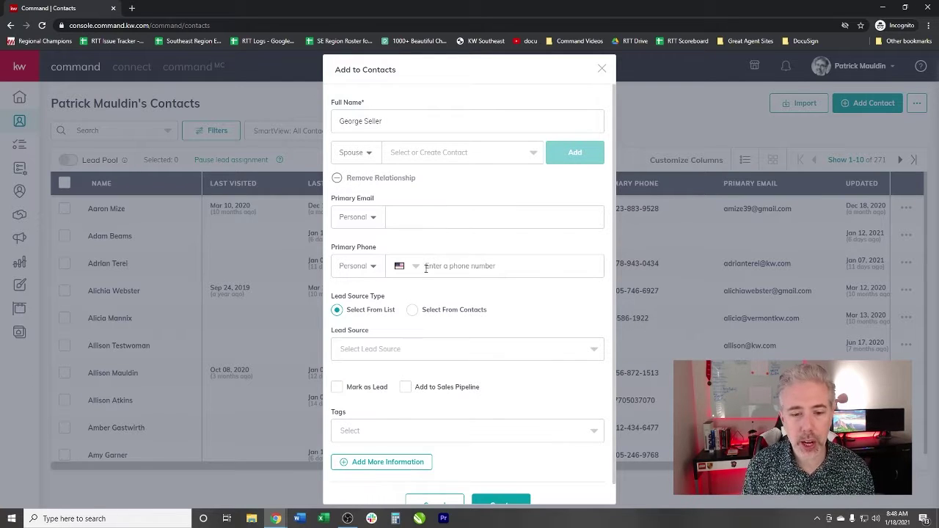
left_click(449, 268)
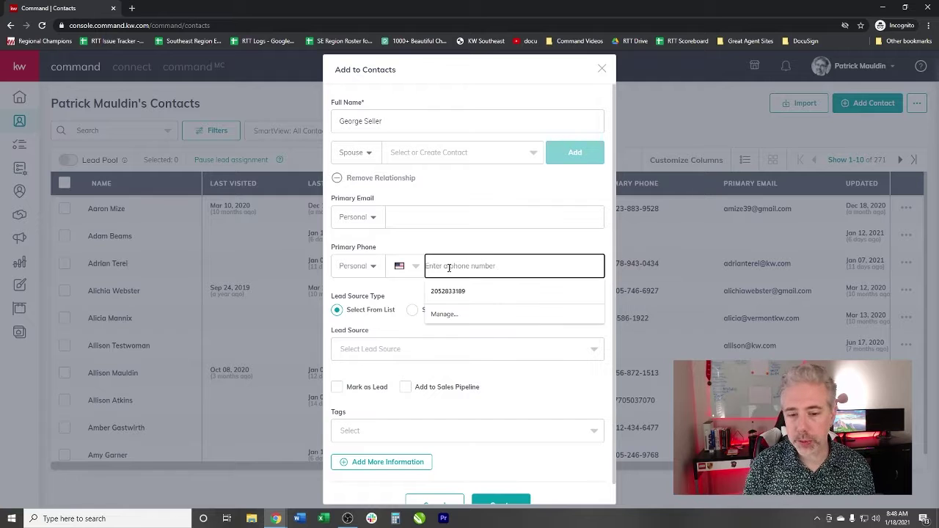
type("205) 555")
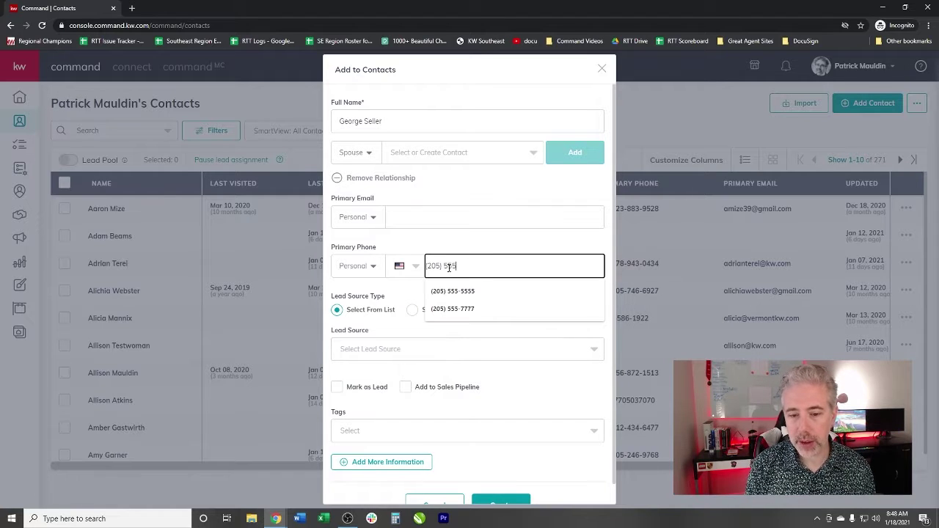
type("-77")
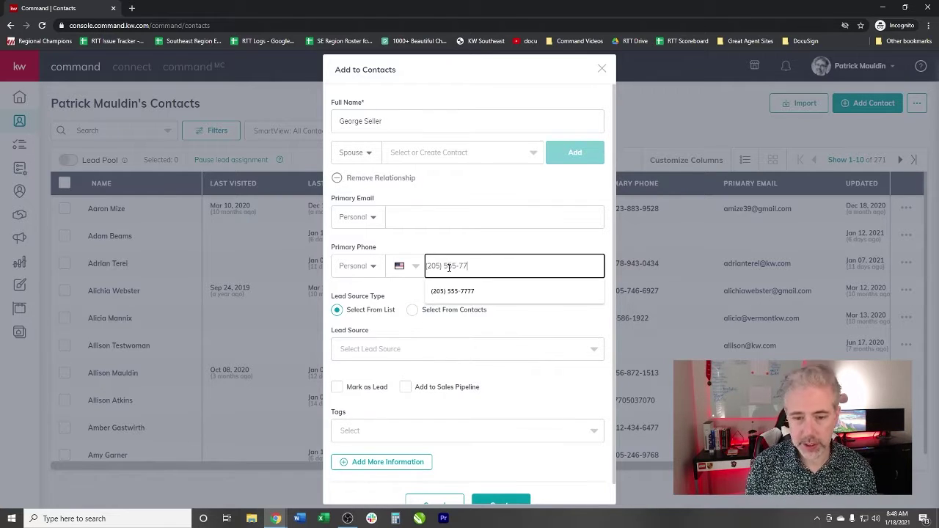
type("78")
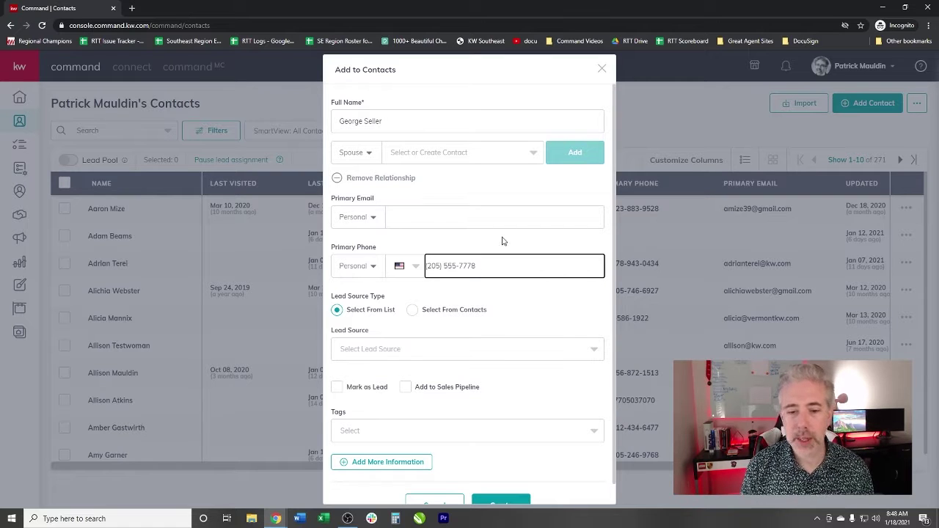
left_click(506, 244)
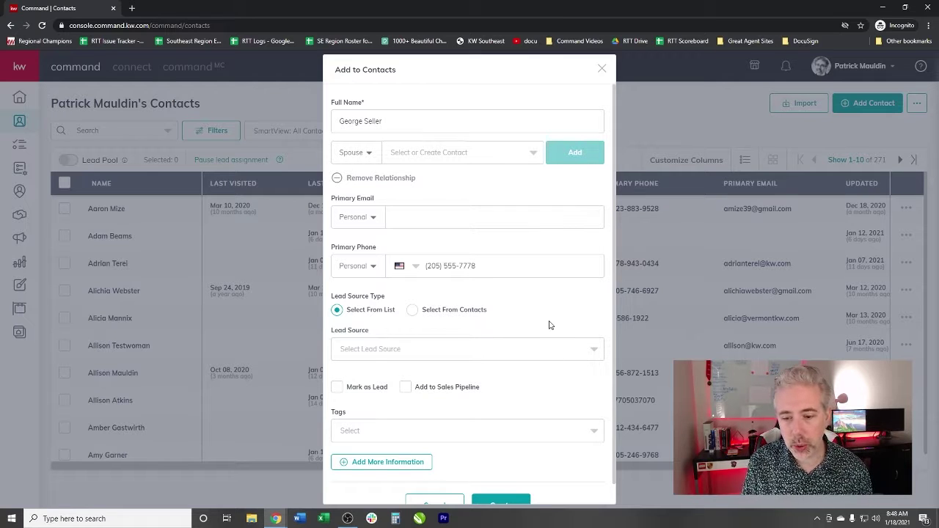
Search the tags for 'sell' and apply the Seller tag.
scroll(555, 339, "down", 1)
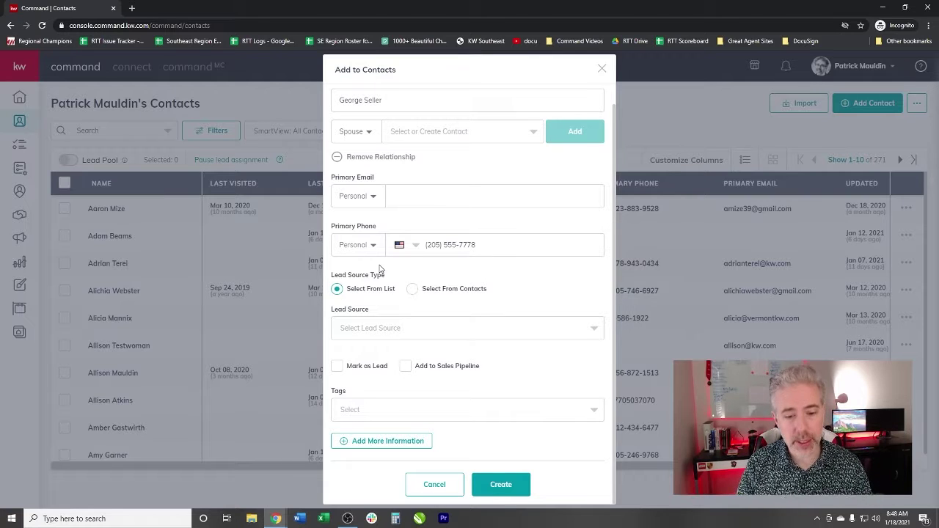
left_click(511, 416)
type("sell")
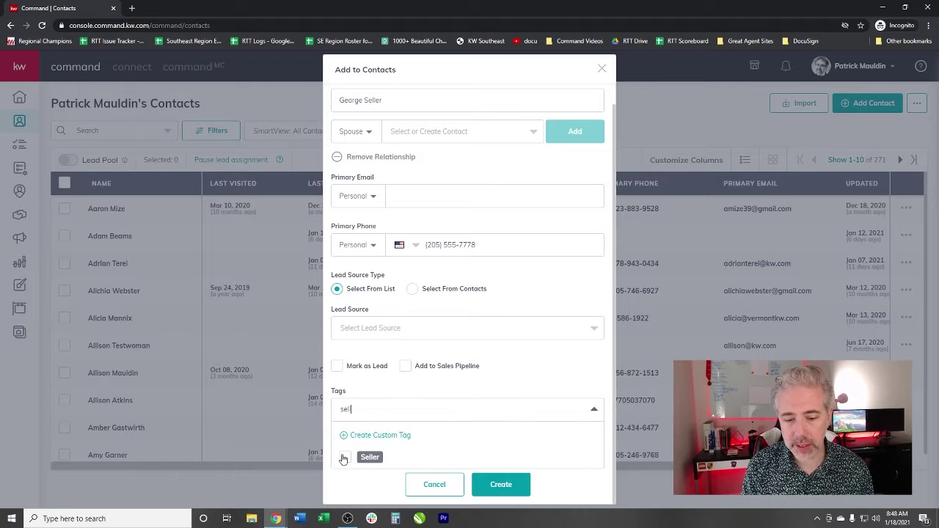
left_click(343, 458)
left_click(354, 476)
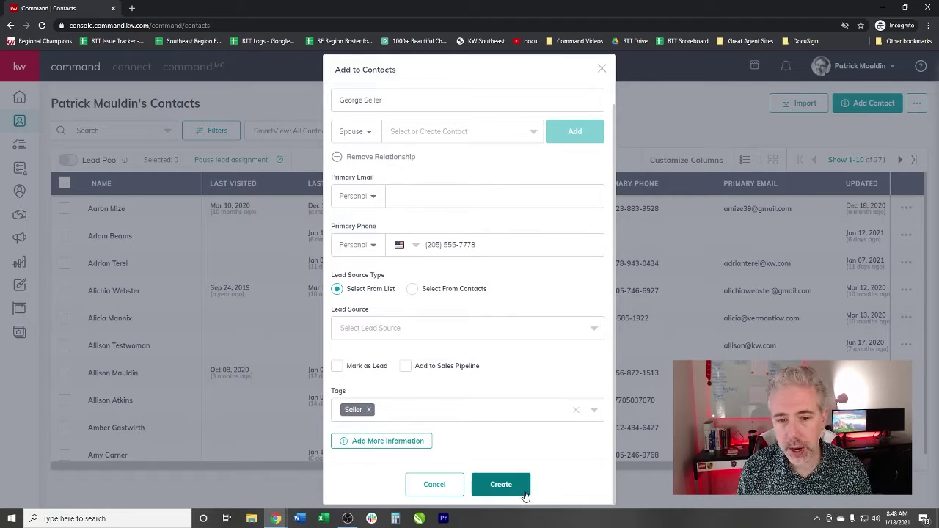
Create the contact, then search by first name and open the new seller's record.
left_click(501, 484)
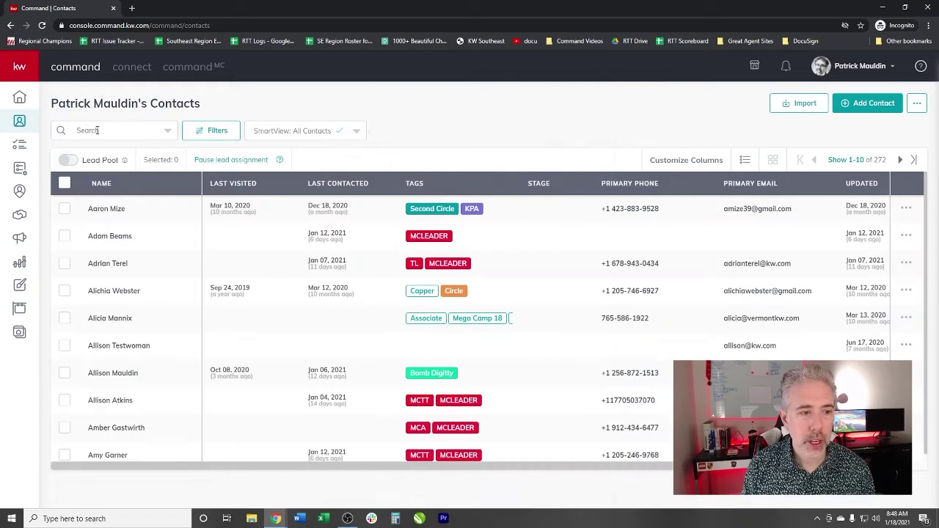
left_click(91, 129)
type("george")
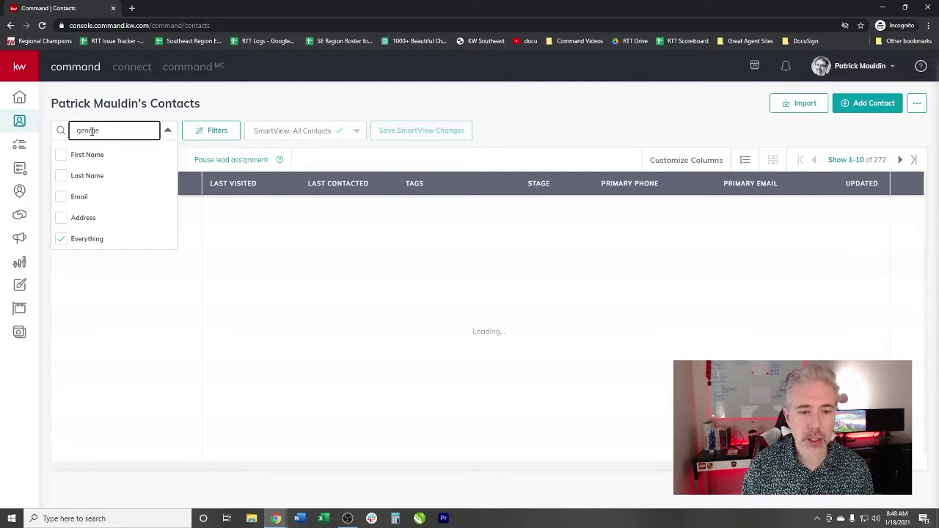
left_click(577, 116)
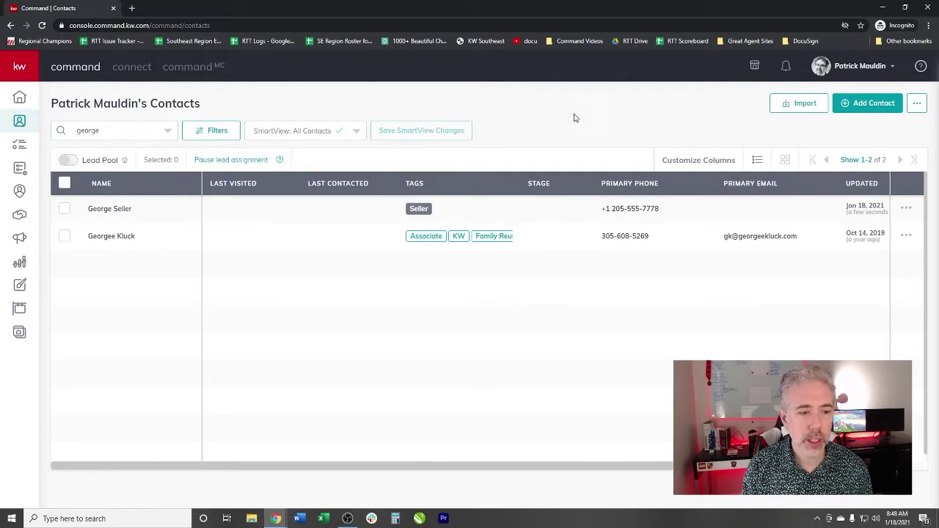
left_click(126, 211)
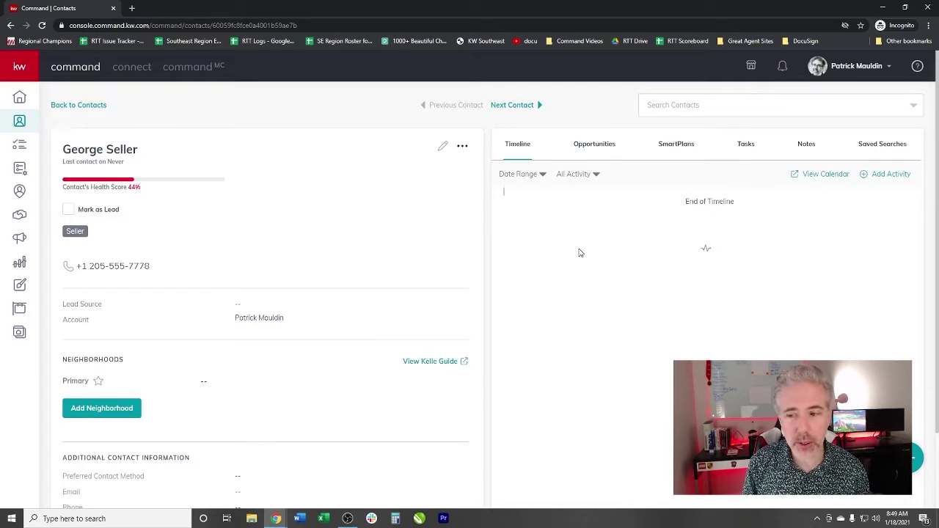
From the contact's Opportunities tab, open a new Create Opportunity form.
left_click(580, 150)
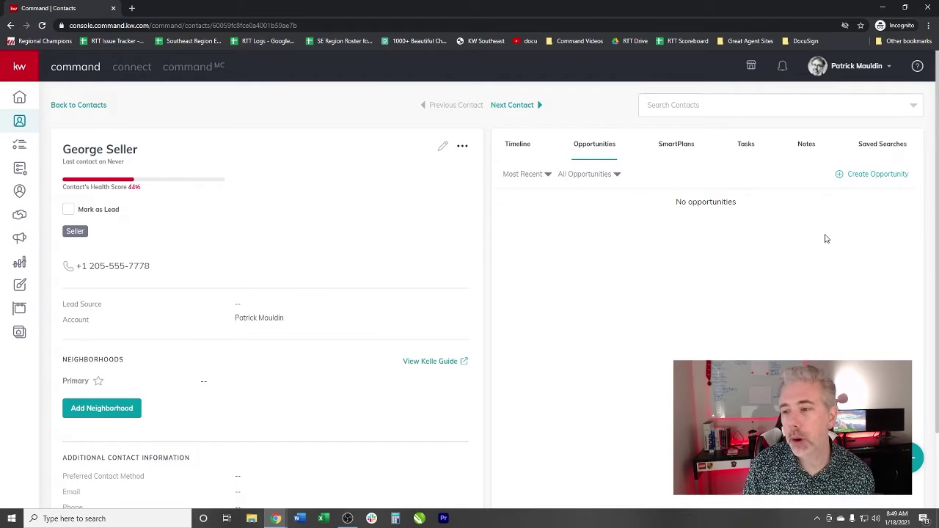
left_click(881, 176)
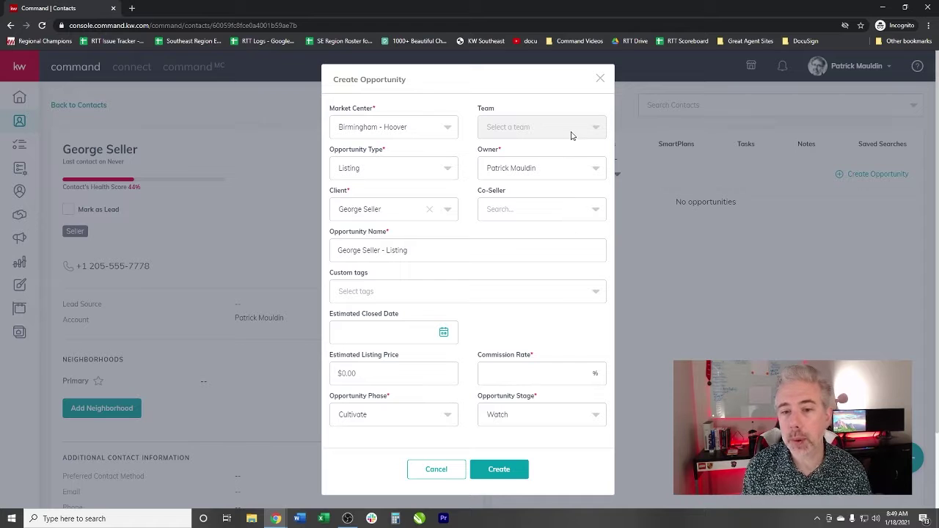
left_click(560, 175)
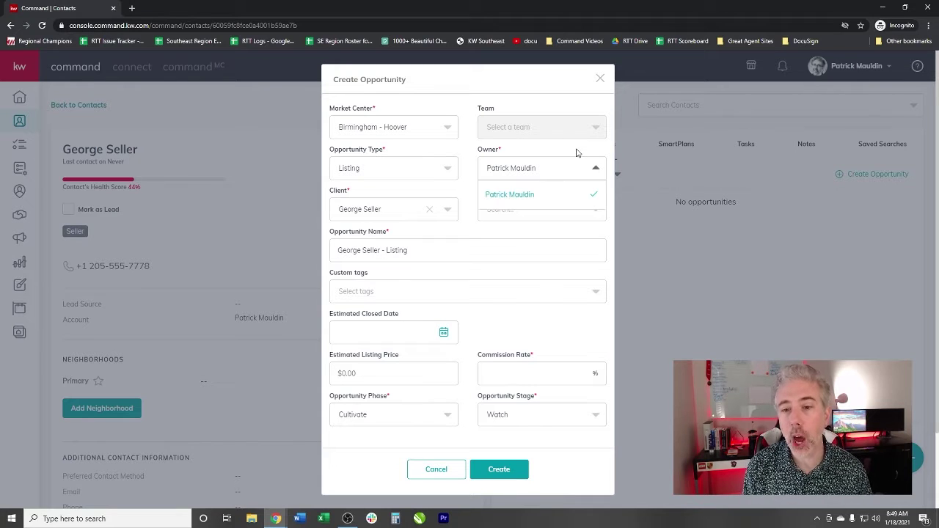
left_click(576, 158)
left_click(575, 161)
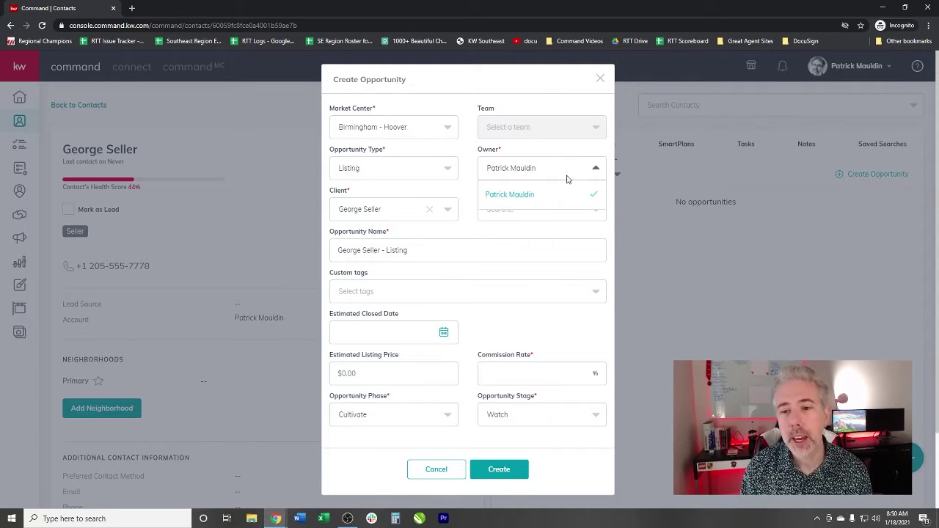
left_click(571, 174)
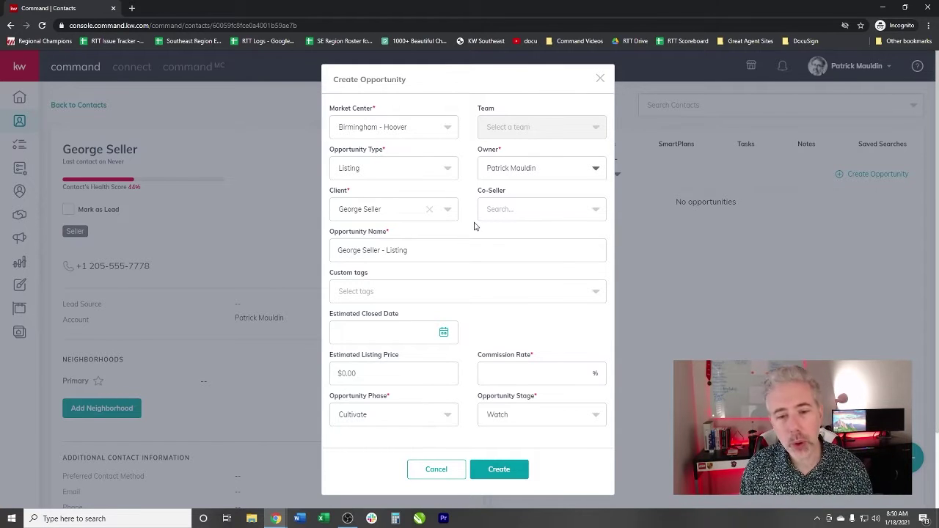
scroll(466, 234, "down", 1)
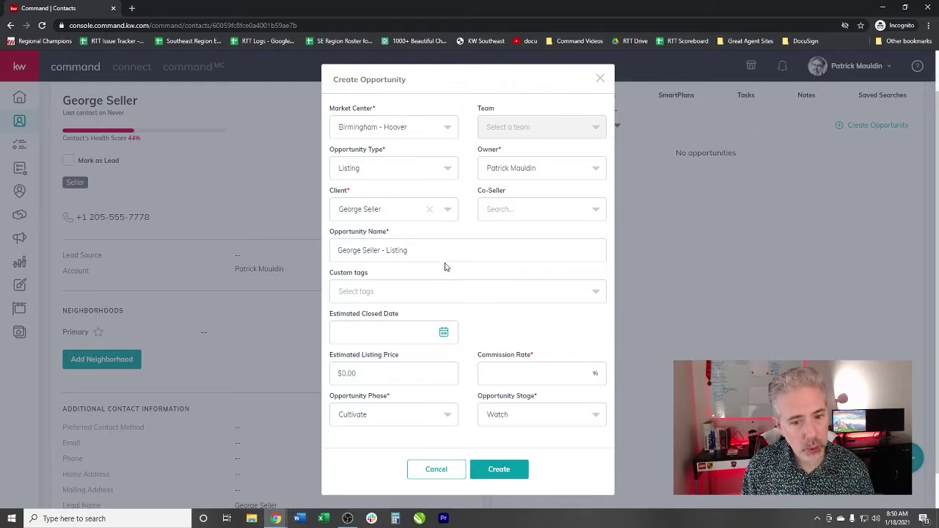
left_click_drag(445, 253, 308, 242)
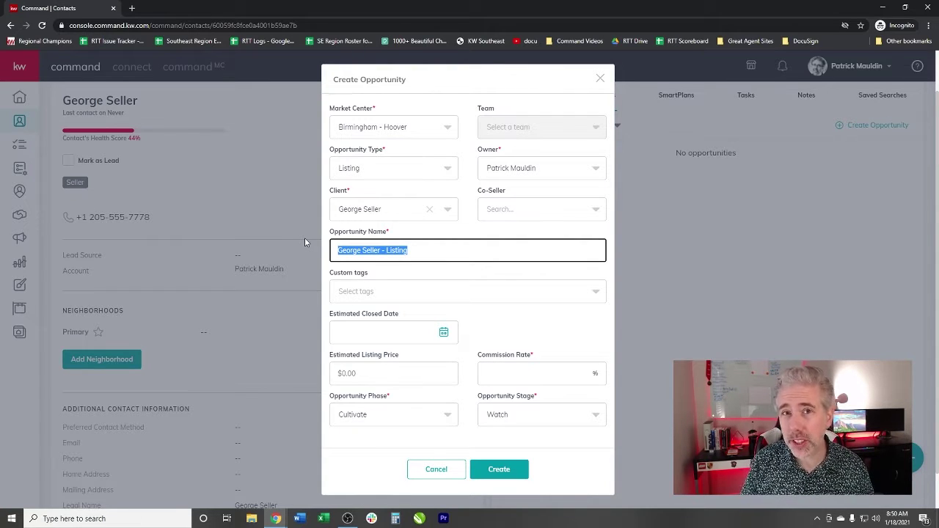
Name the opportunity '1234 Mainstreet' with an estimated close date of Feb 18, 2021.
type("1234")
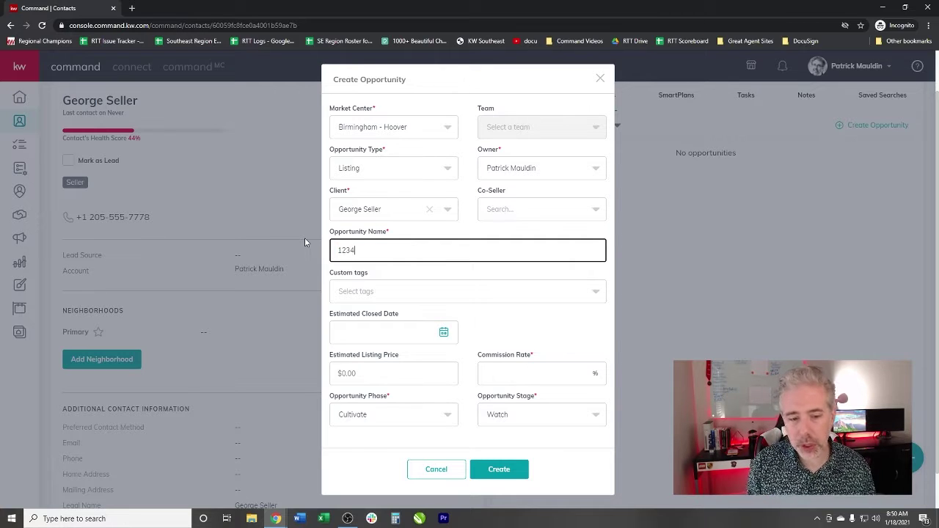
type(" Mainstreet")
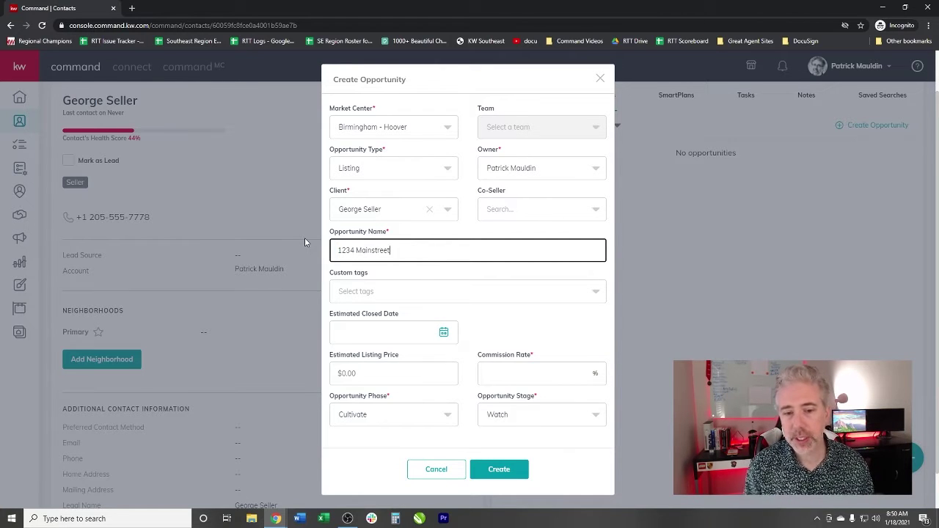
left_click(459, 234)
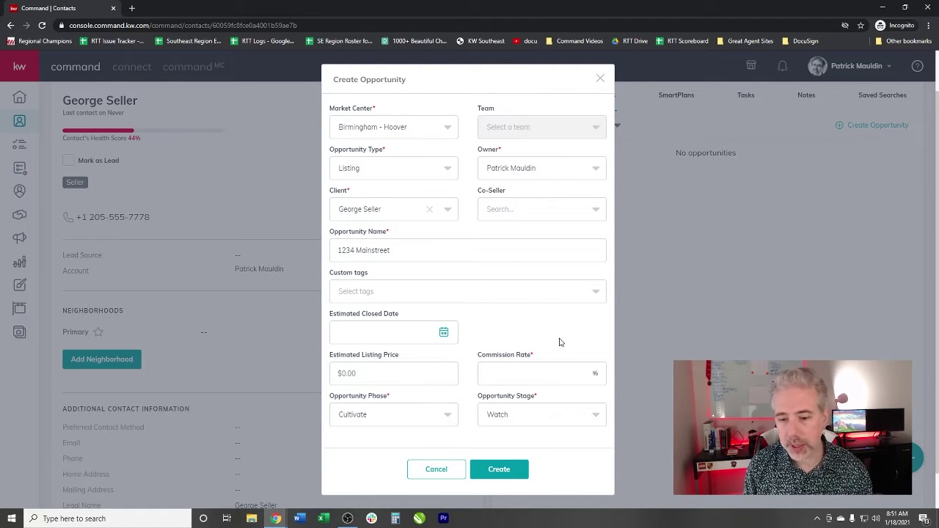
left_click(407, 332)
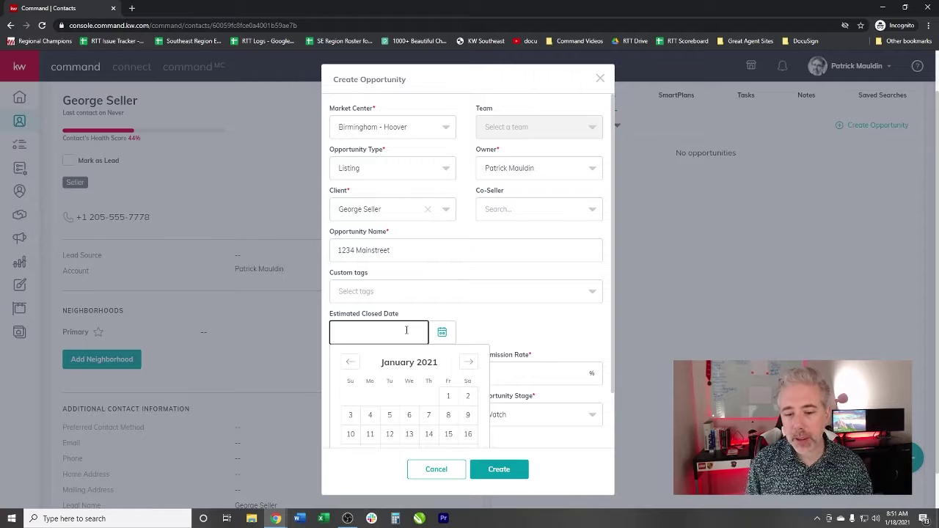
scroll(481, 411, "down", 1)
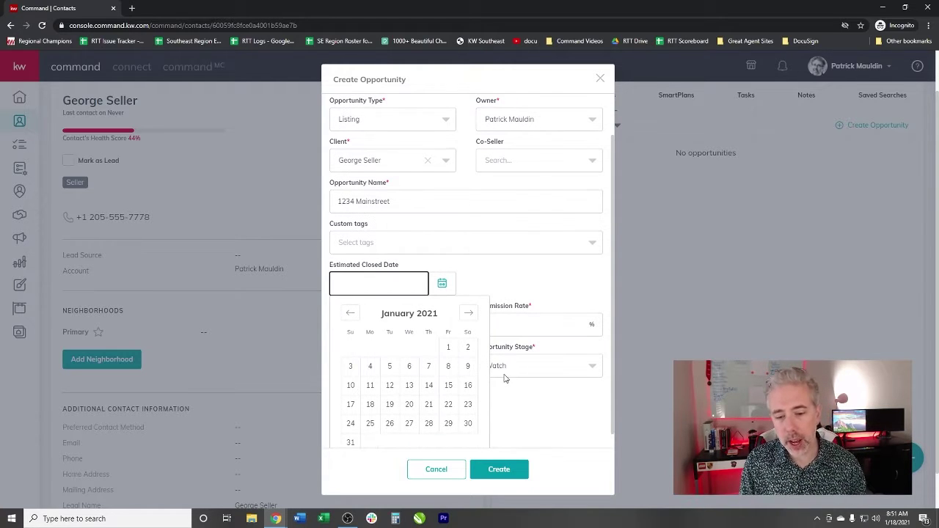
left_click(467, 313)
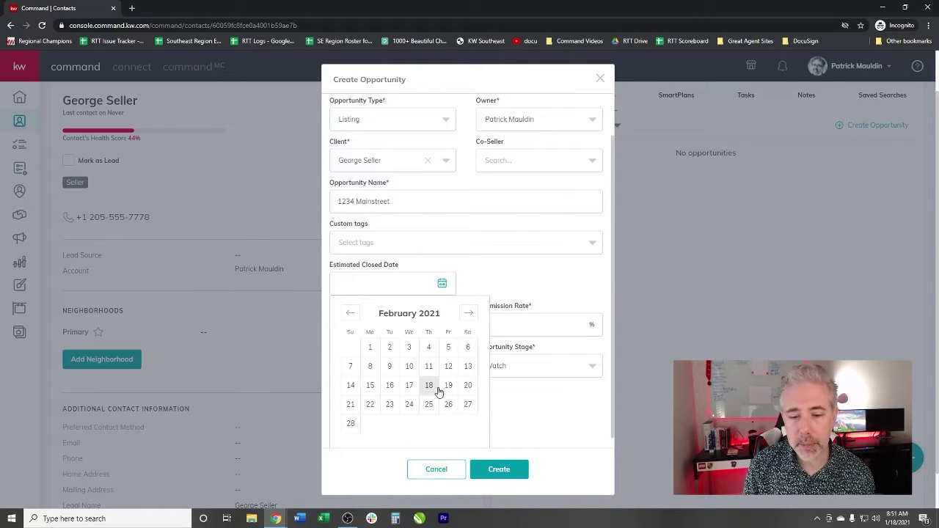
left_click(429, 387)
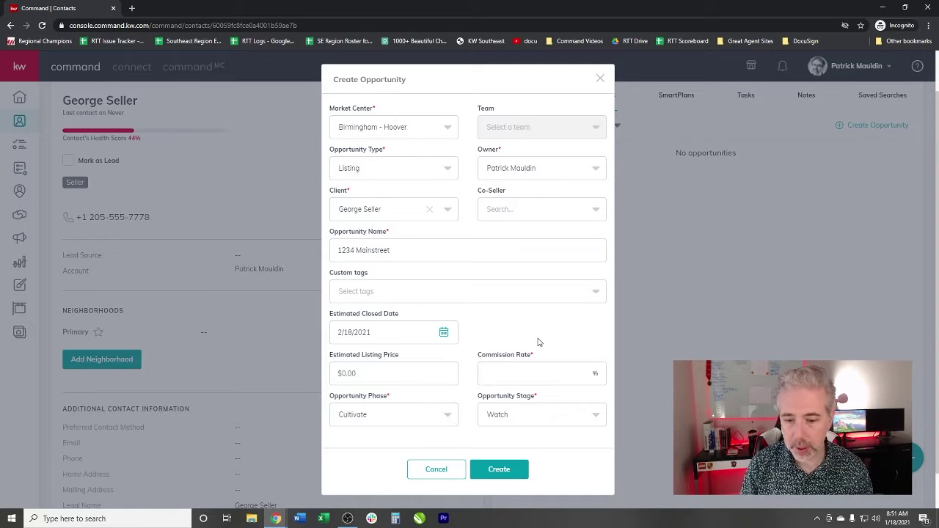
Set the commission rate to 2.75% and the estimated listing price to $350,000.00.
left_click(557, 368)
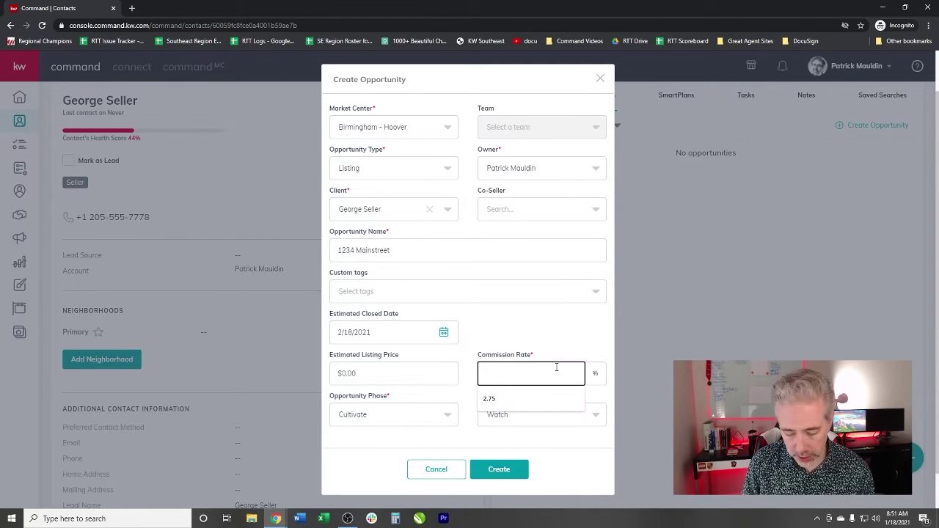
type("2.75")
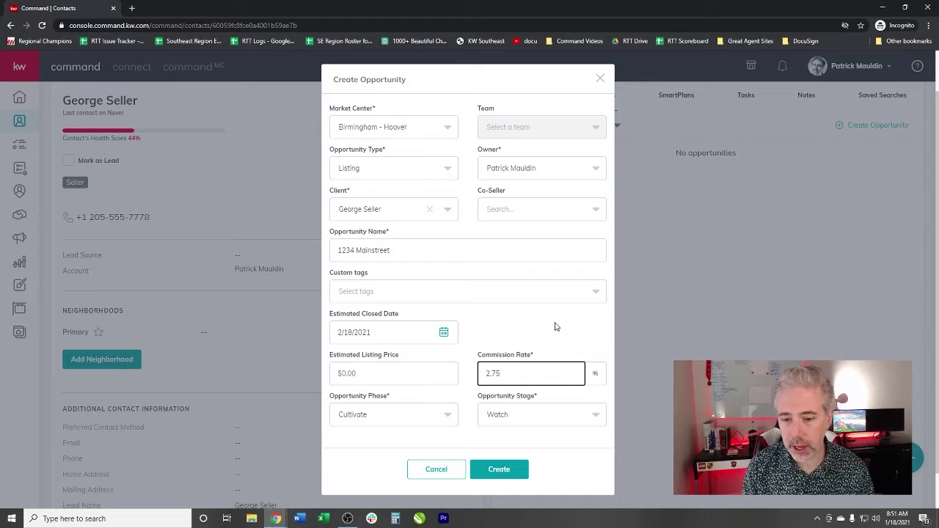
left_click(555, 326)
scroll(555, 327, "down", 1)
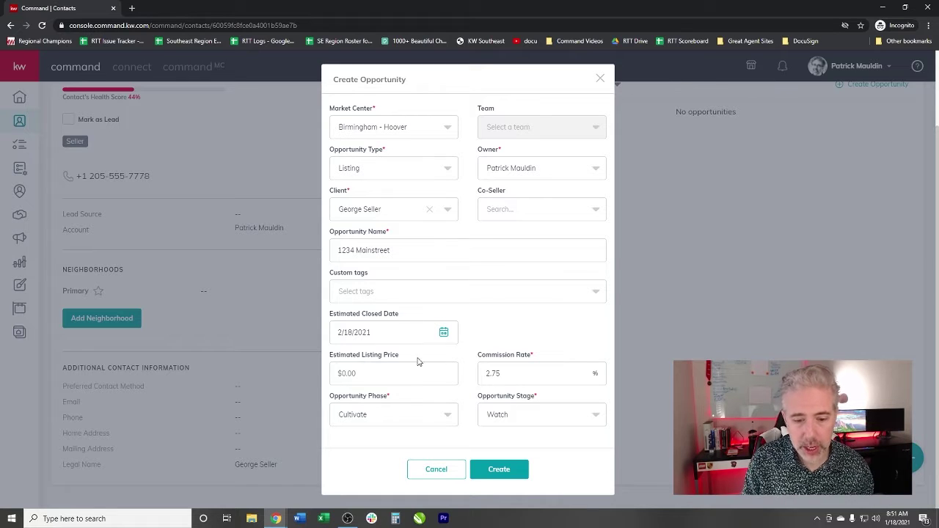
left_click(363, 374)
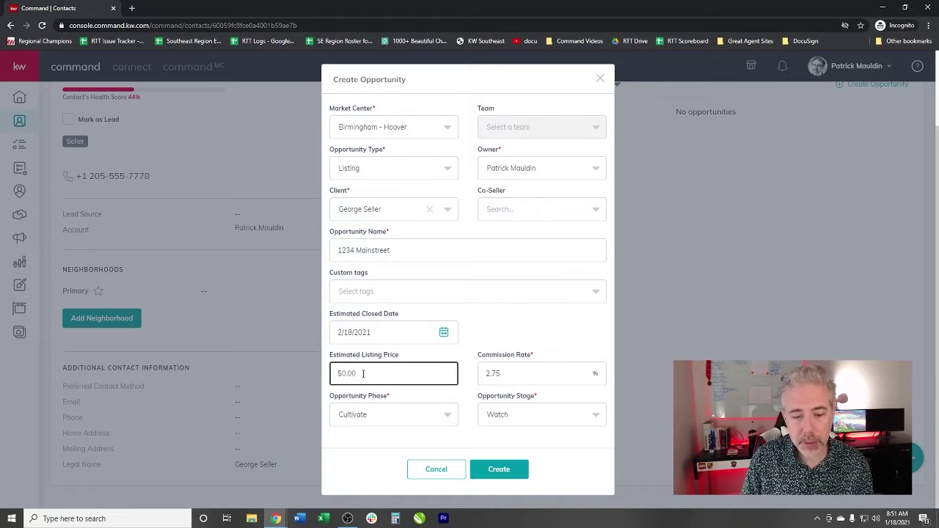
type("3350")
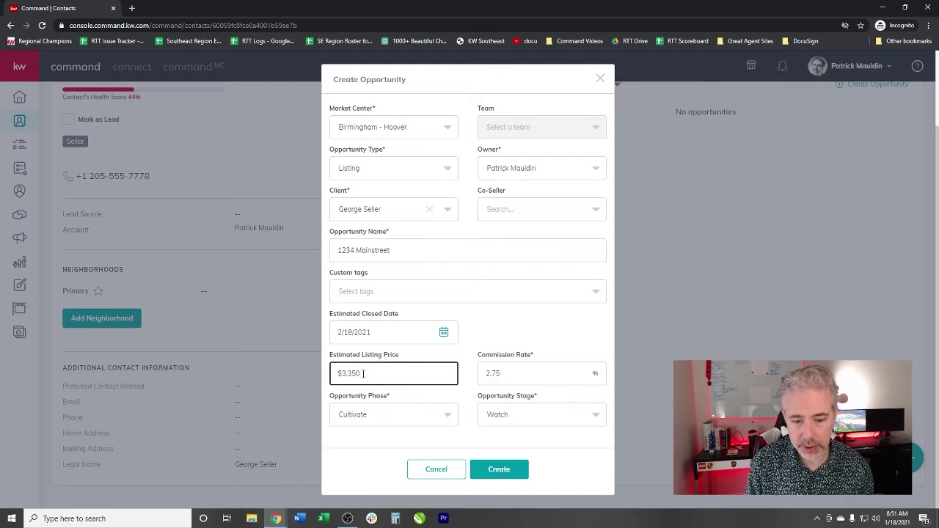
key("BackSpace")
key("BackSpace")
key("BackSpace")
type("500000.00")
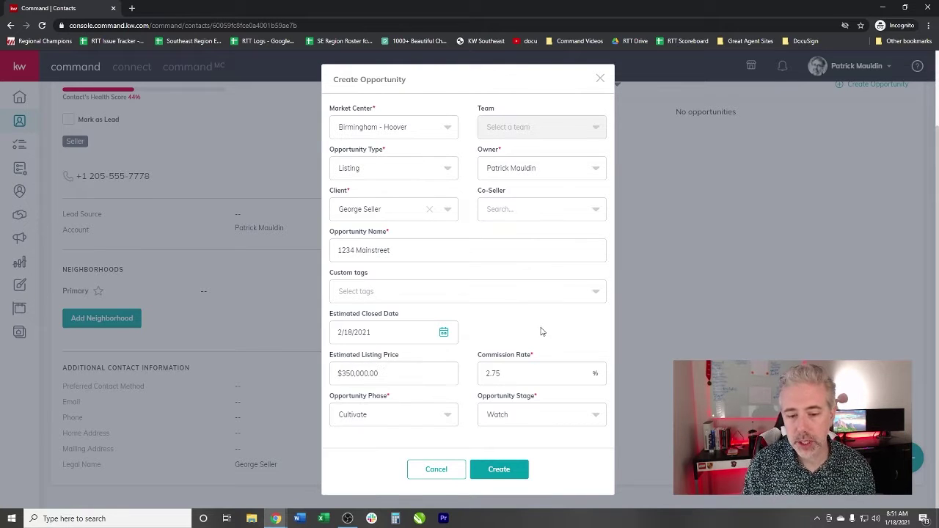
left_click(541, 328)
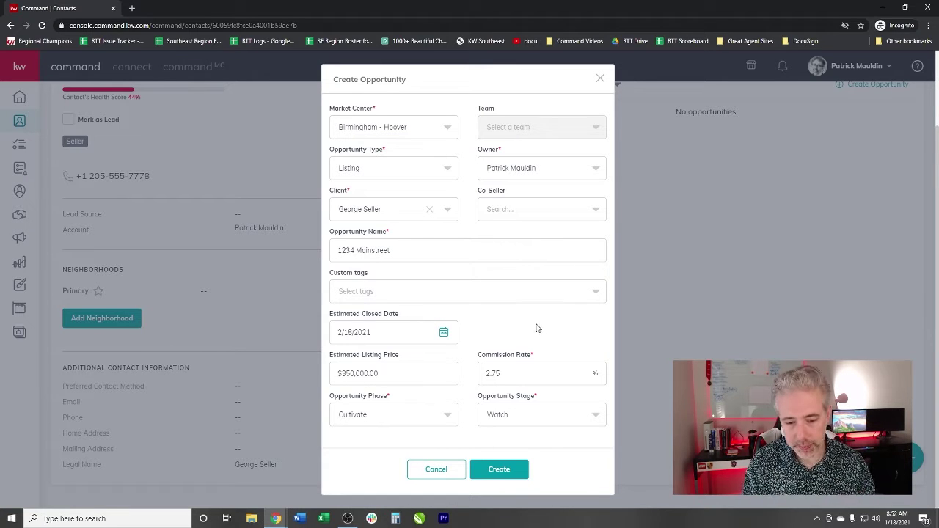
left_click(413, 415)
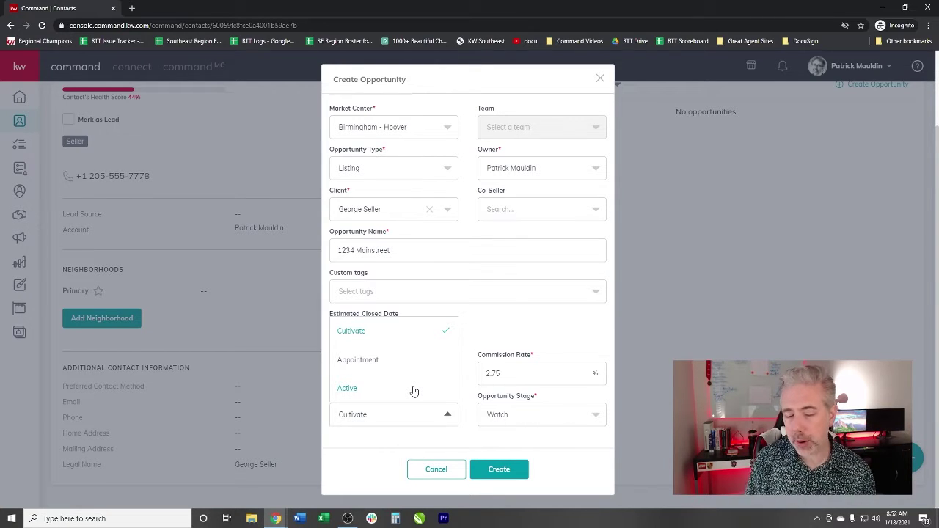
Set phase Active and stage Staging, then create the 1234 Mainstreet listing.
left_click(414, 390)
left_click(563, 421)
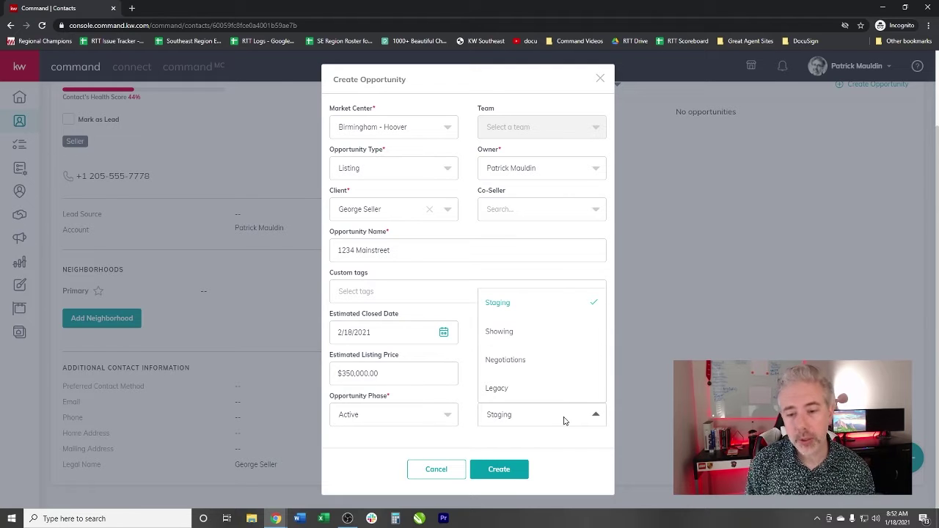
left_click(583, 441)
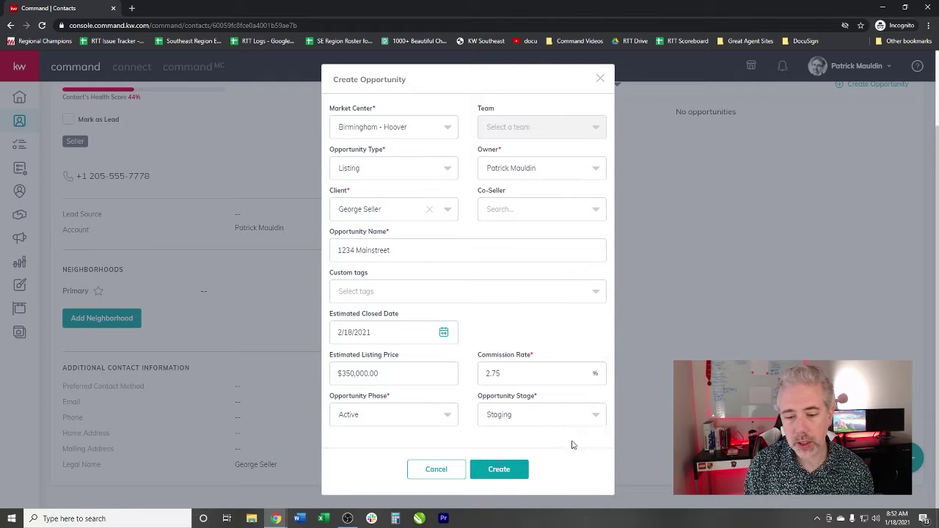
left_click(503, 473)
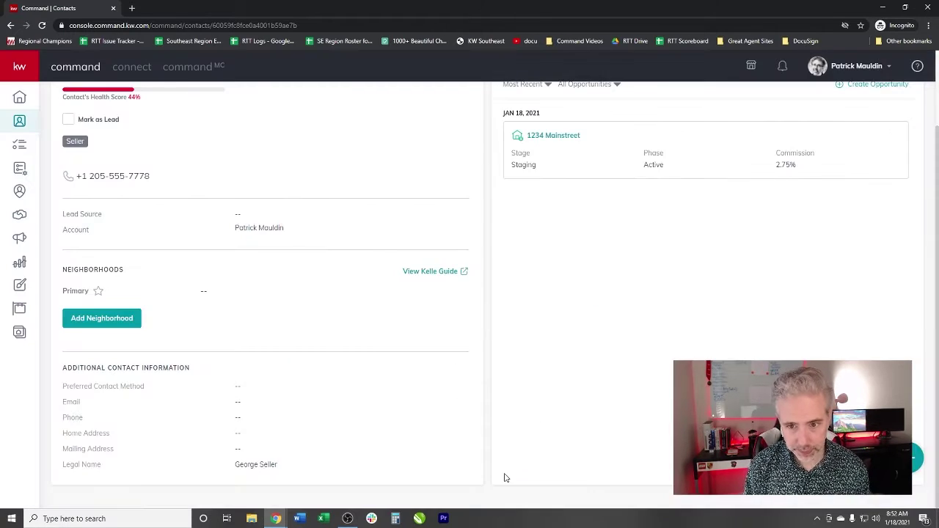
scroll(504, 477, "up", 2)
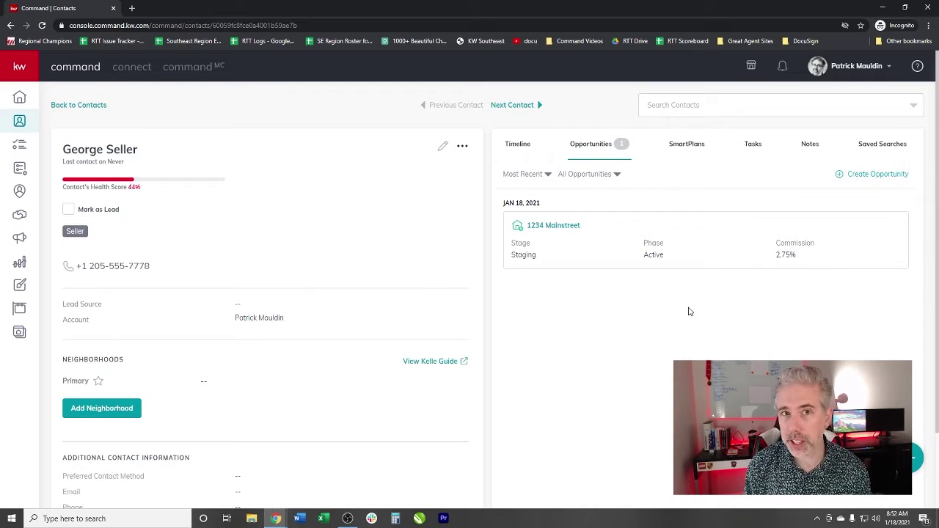
Navigate to Opportunities and open the Active Listings pipeline board.
left_click(22, 69)
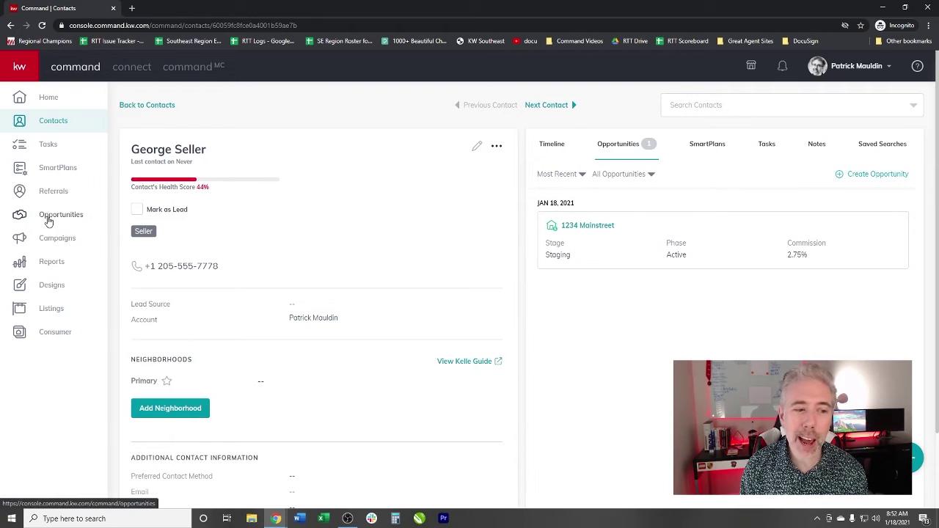
left_click(58, 214)
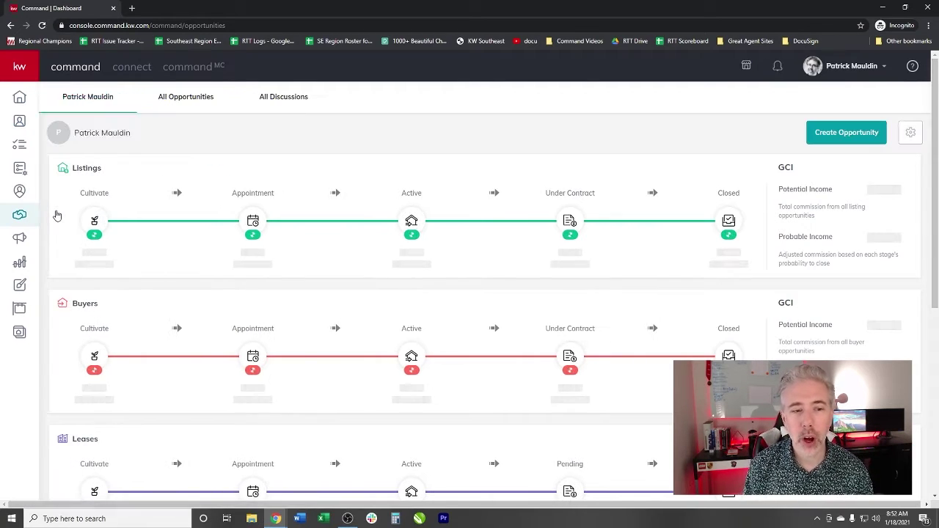
left_click(410, 221)
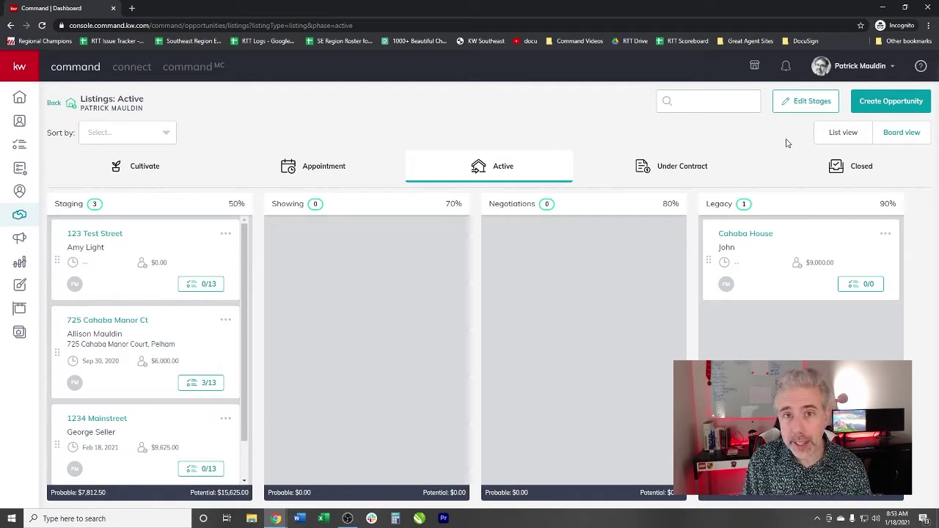
In Edit Stages, open and review the Staging stage's 0/13 items checklist.
left_click(786, 103)
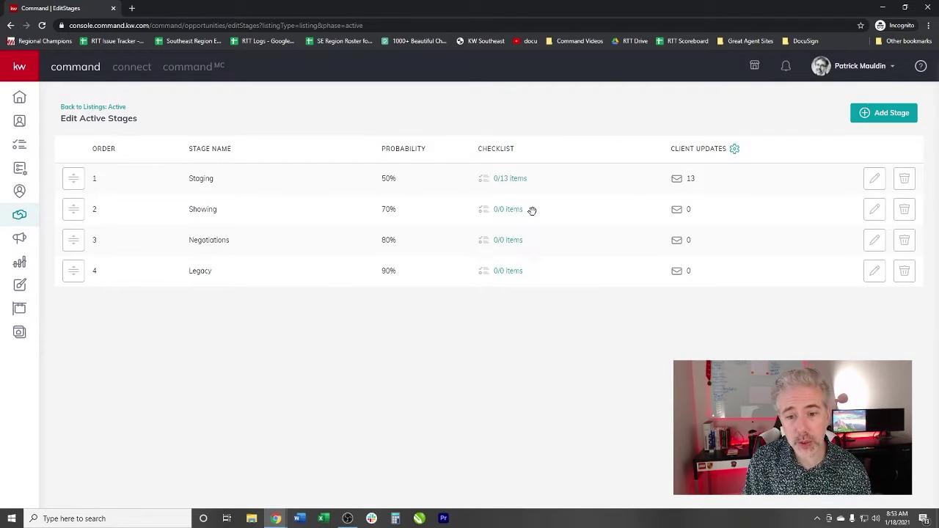
left_click(507, 181)
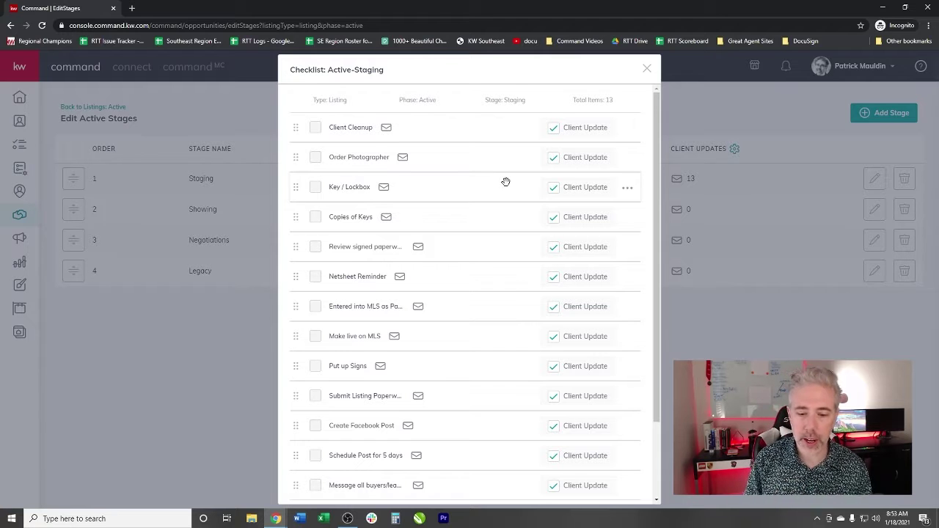
scroll(506, 226, "down", 3)
scroll(543, 243, "up", 3)
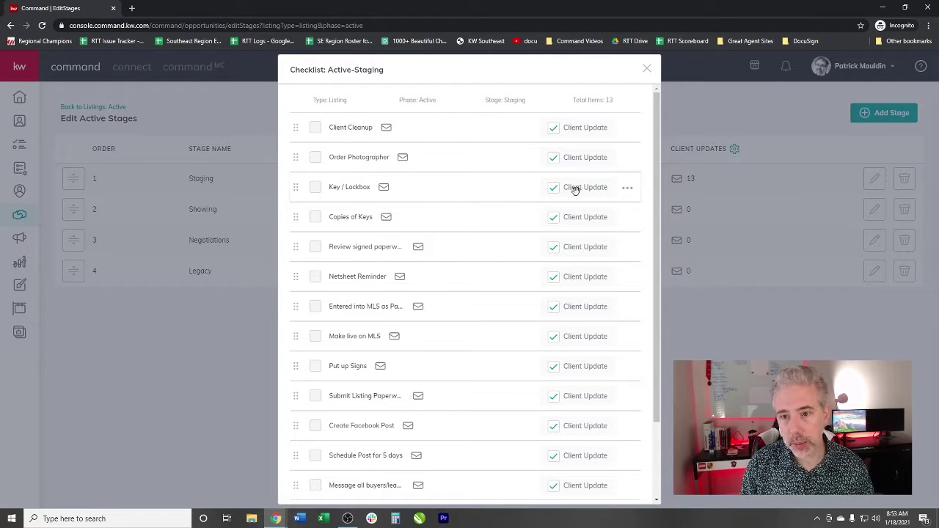
scroll(572, 206, "down", 3)
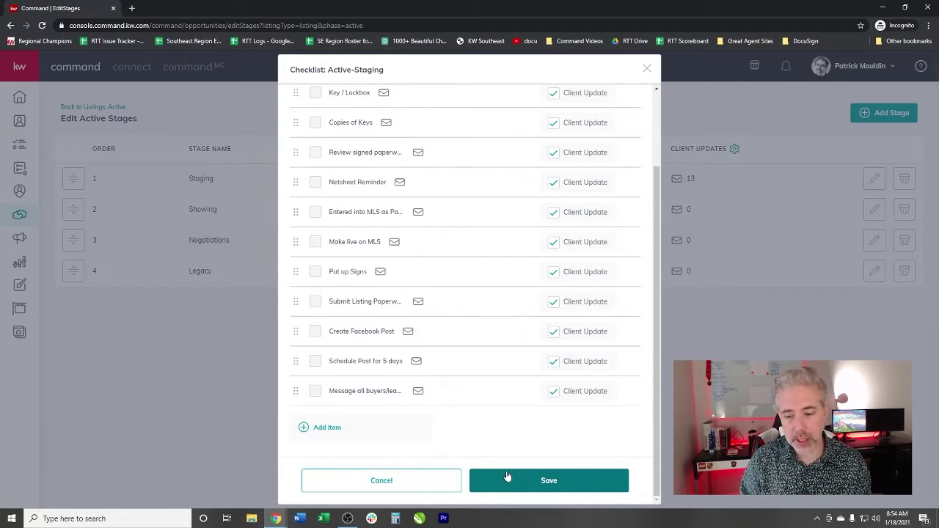
Save the Staging checklist, return to Active listings, and cancel adding a new stage.
left_click(506, 477)
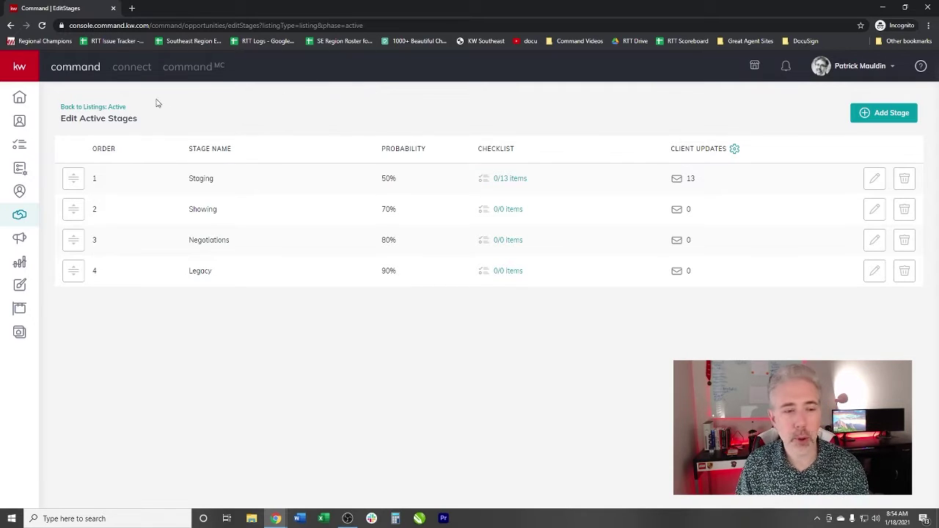
left_click(104, 107)
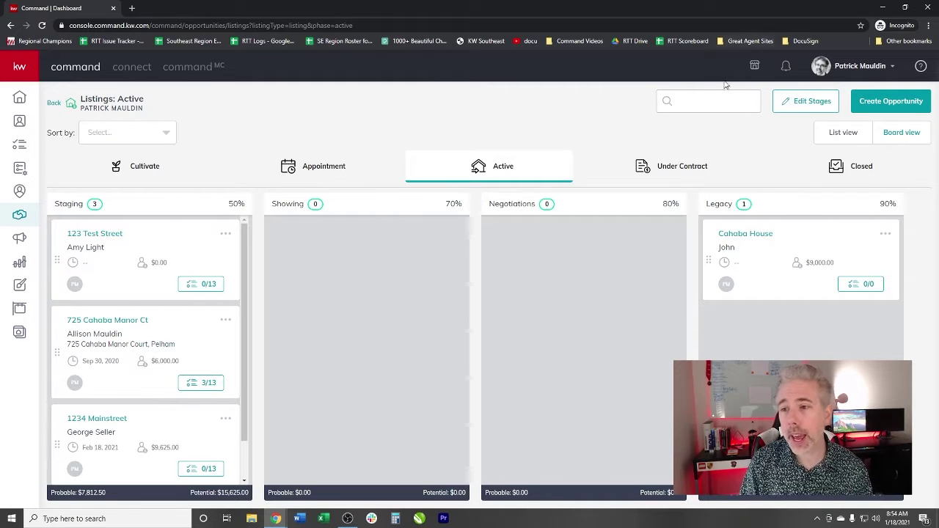
left_click(786, 110)
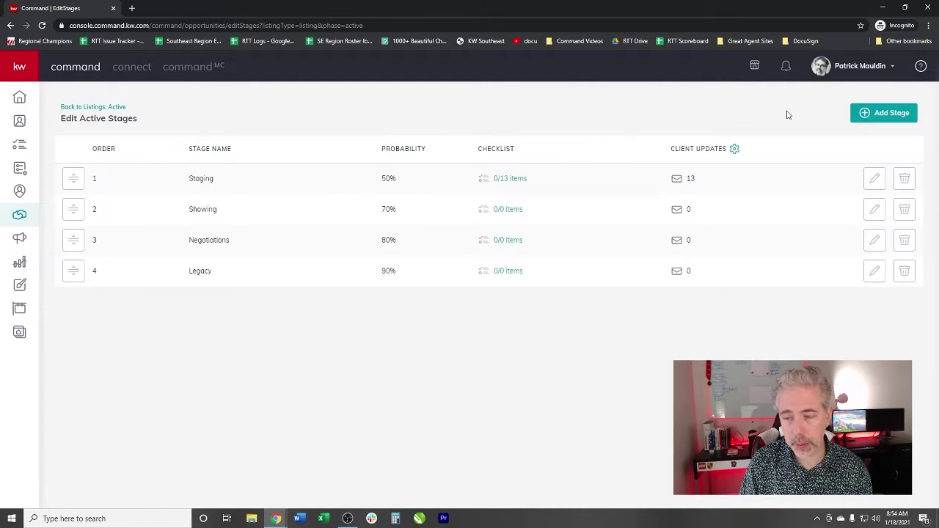
left_click(912, 112)
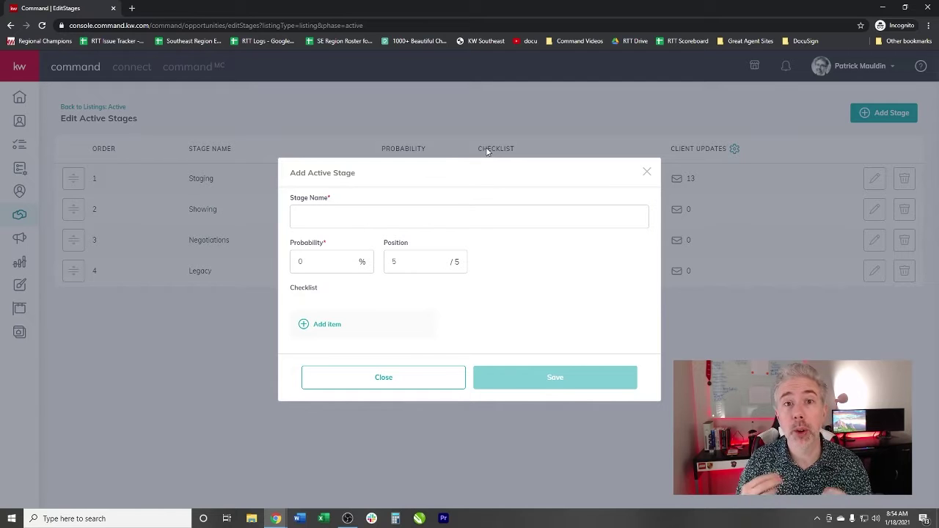
left_click(446, 386)
Return to the Opportunities overview showing 4 Active and 17 Under Contract listings.
left_click(19, 214)
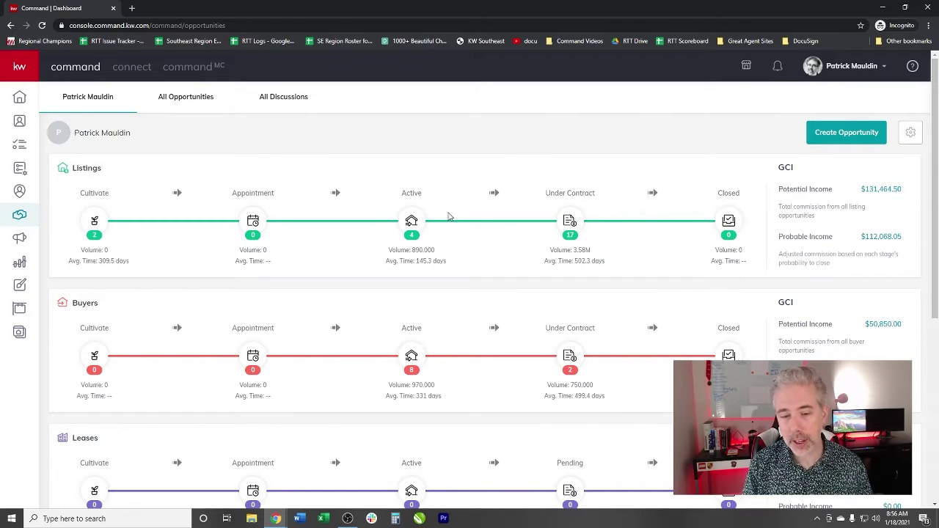
Open the 1234 Mainstreet listing's details from the Active listings board.
left_click(410, 220)
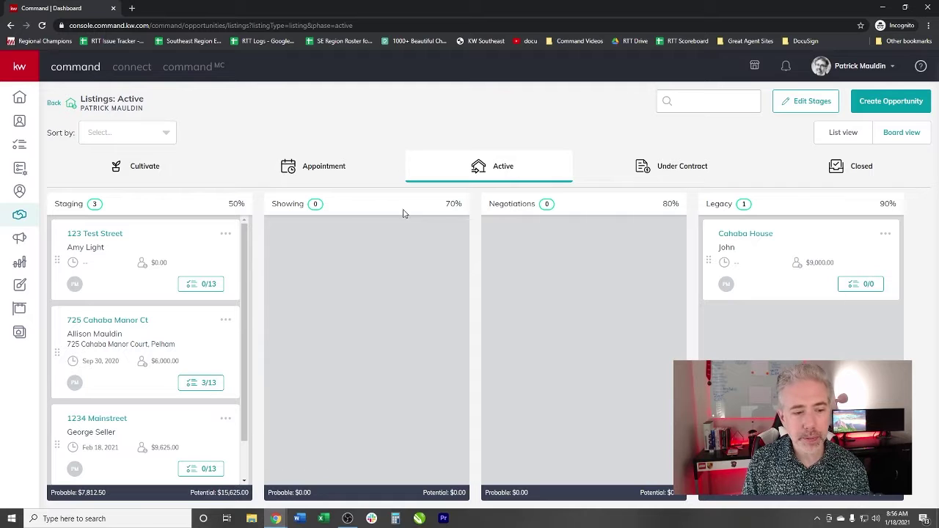
left_click(125, 425)
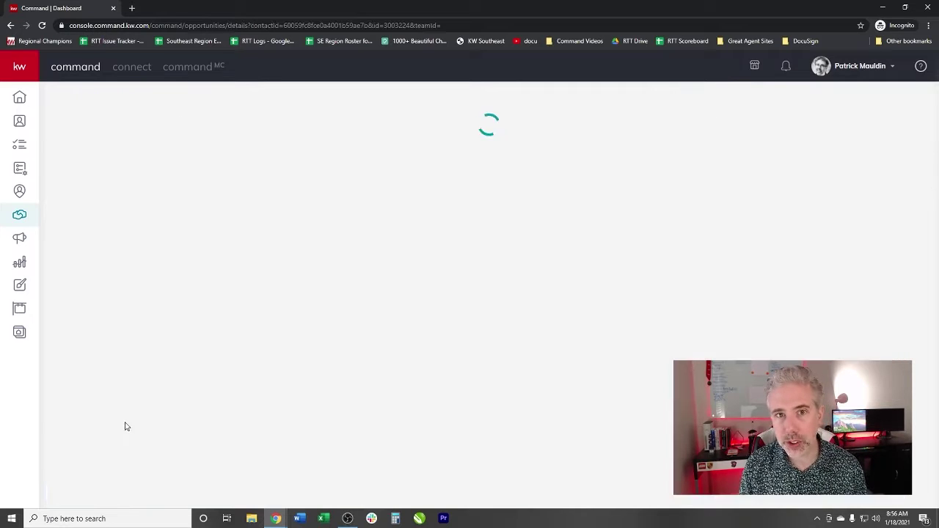
scroll(680, 340, "down", 1)
scroll(680, 339, "down", 1)
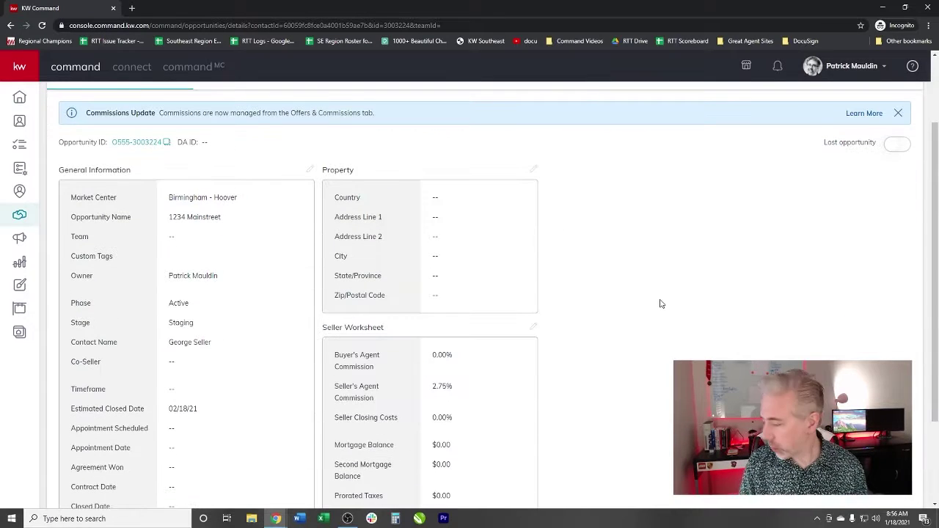
Review the general information editor's time frame choices, then cancel without saving.
left_click(309, 174)
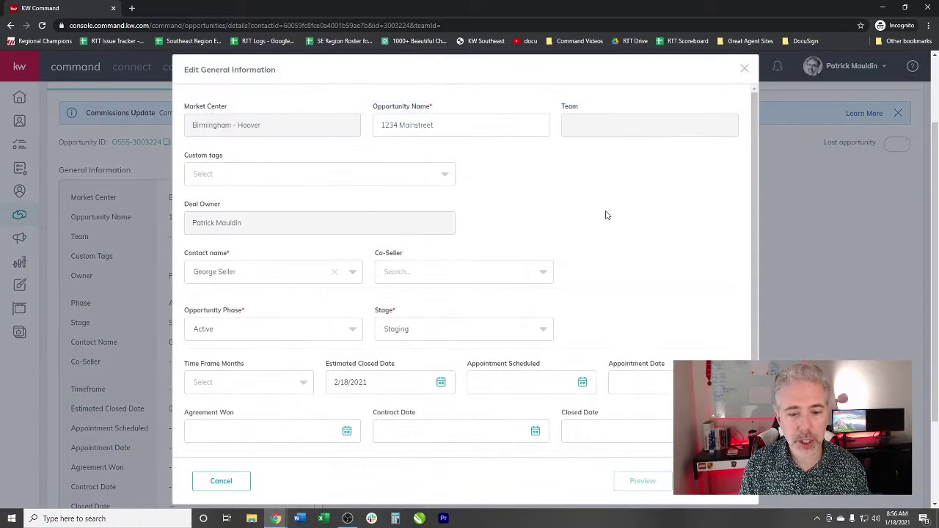
scroll(614, 212, "down", 2)
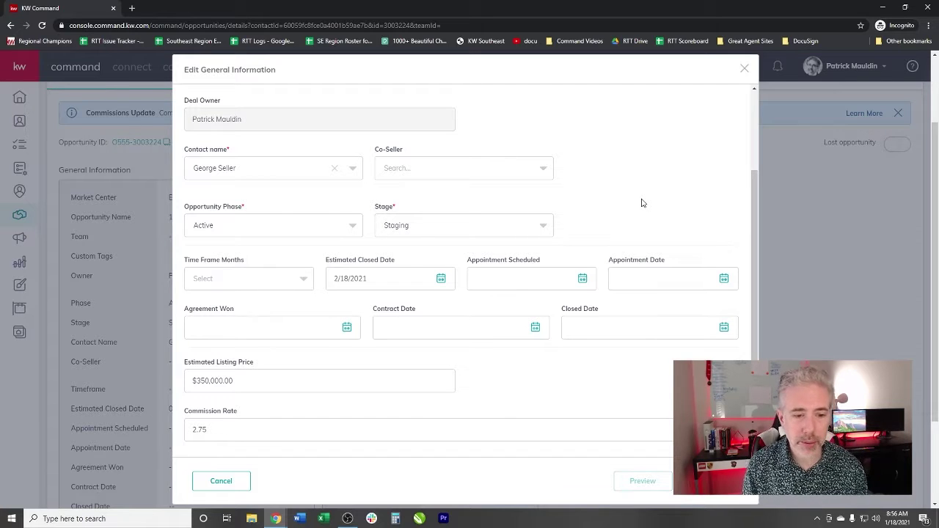
left_click(223, 278)
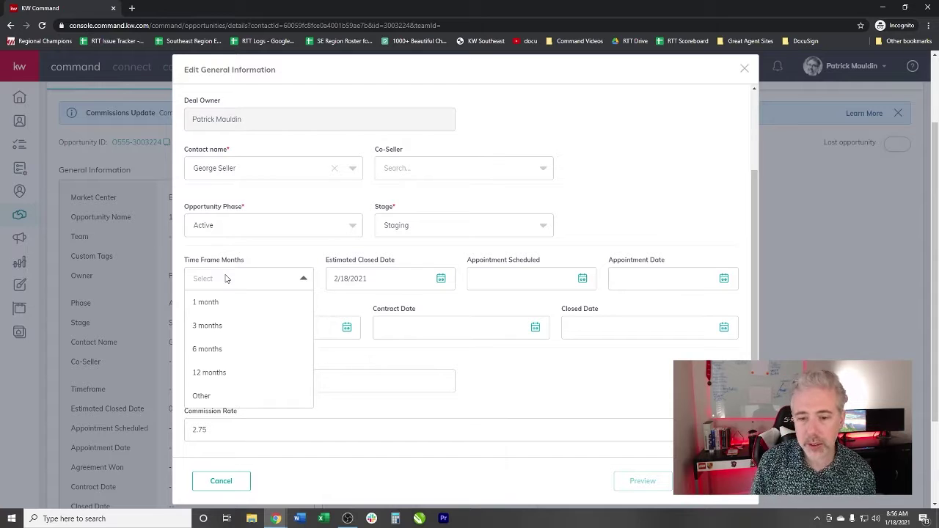
left_click(644, 222)
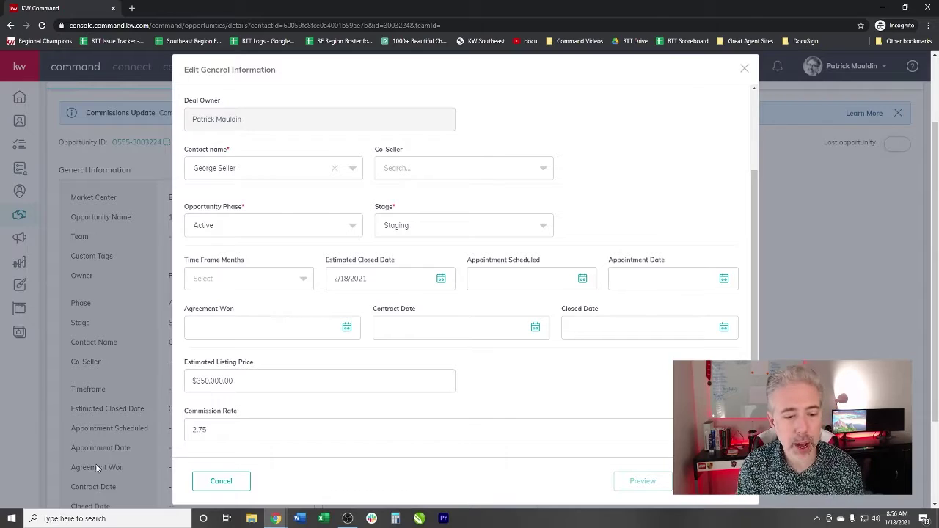
left_click(217, 482)
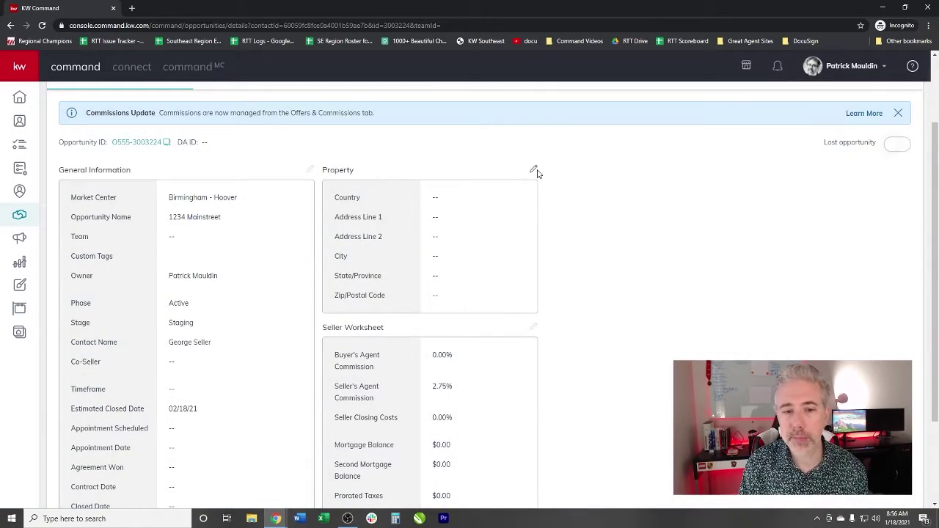
Save the property address as 1234 Main Street, Hoover, AL 35244, United States of America.
left_click(535, 170)
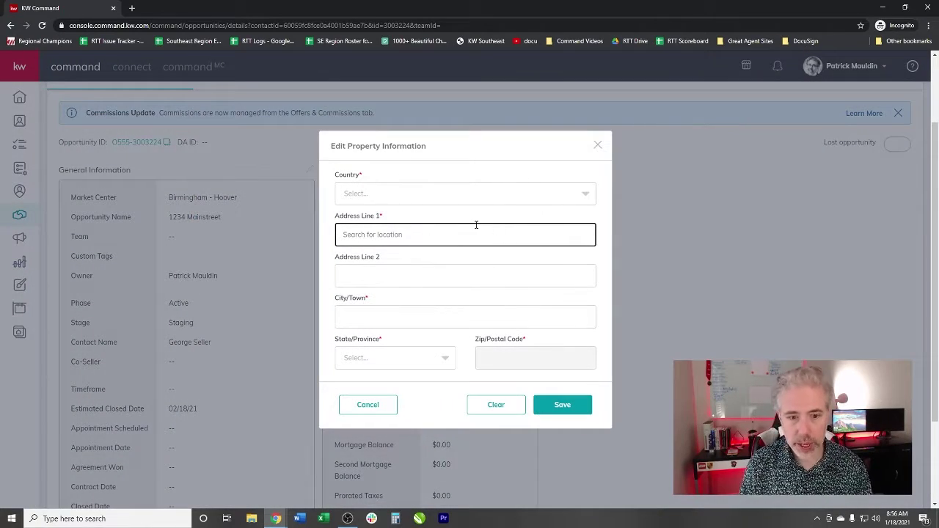
left_click(518, 192)
left_click(478, 216)
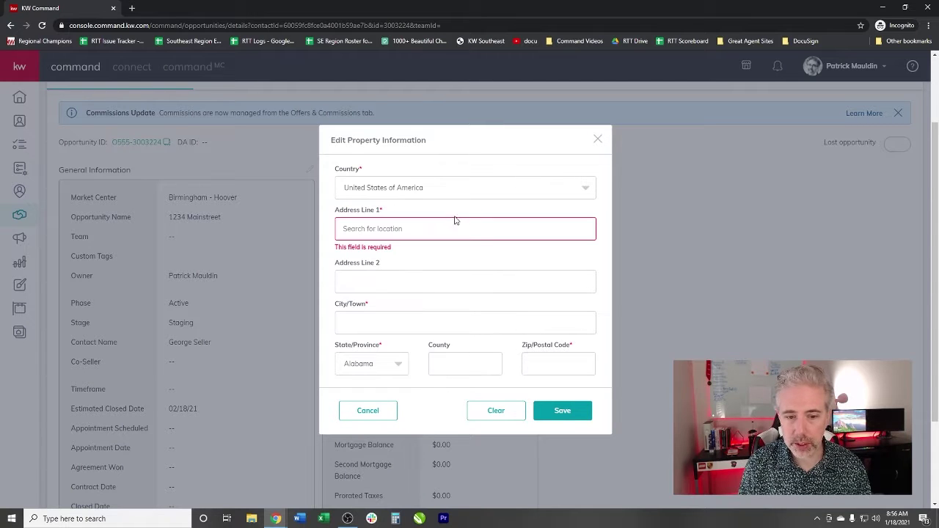
left_click(441, 229)
type("123")
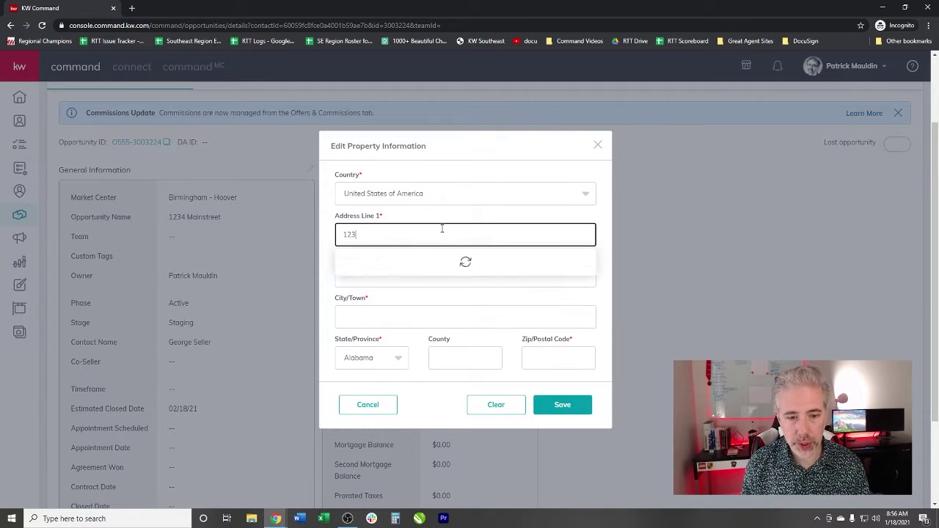
type("4 Mains")
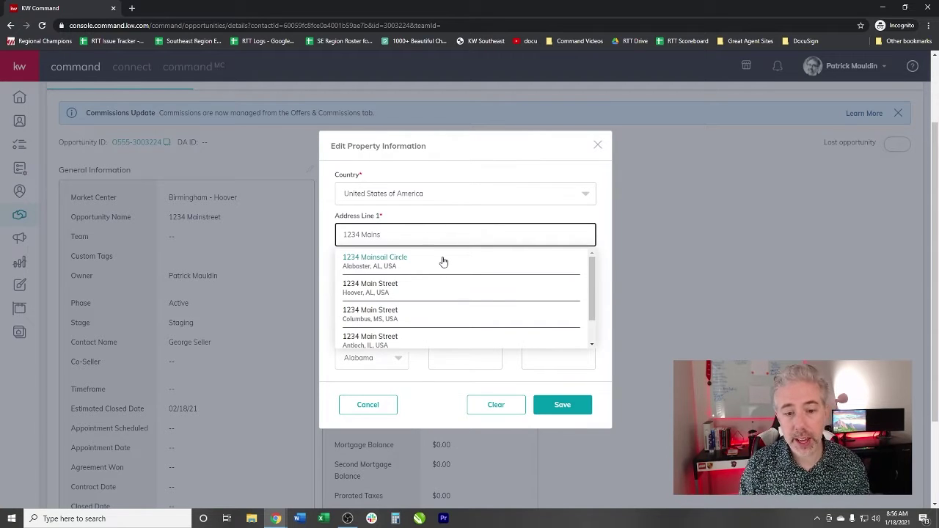
left_click(393, 292)
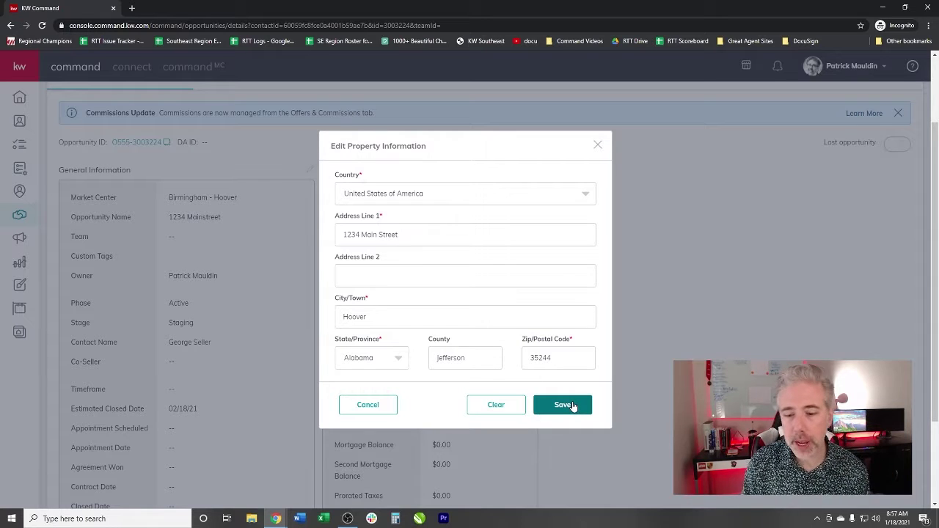
left_click(572, 406)
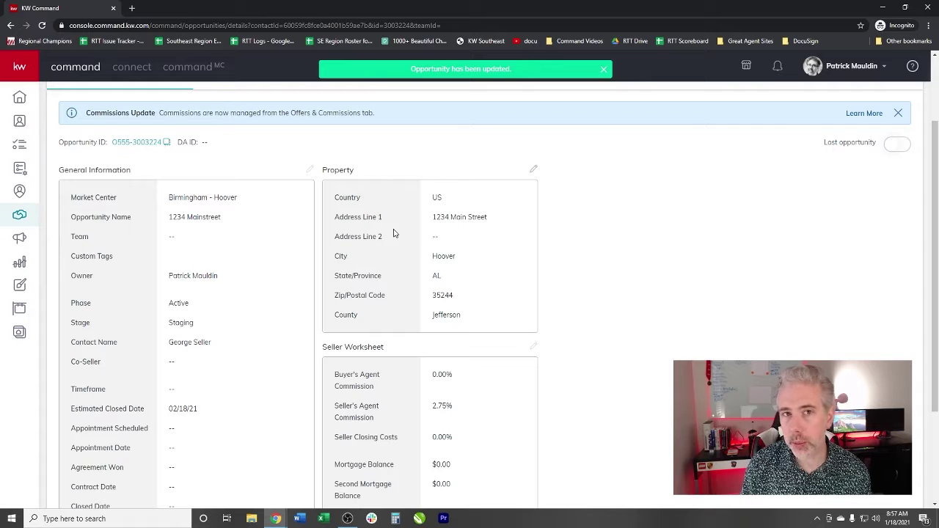
Save 2.75% as the seller worksheet's buyer's agent commission, then open the Description editor.
scroll(563, 216, "down", 2)
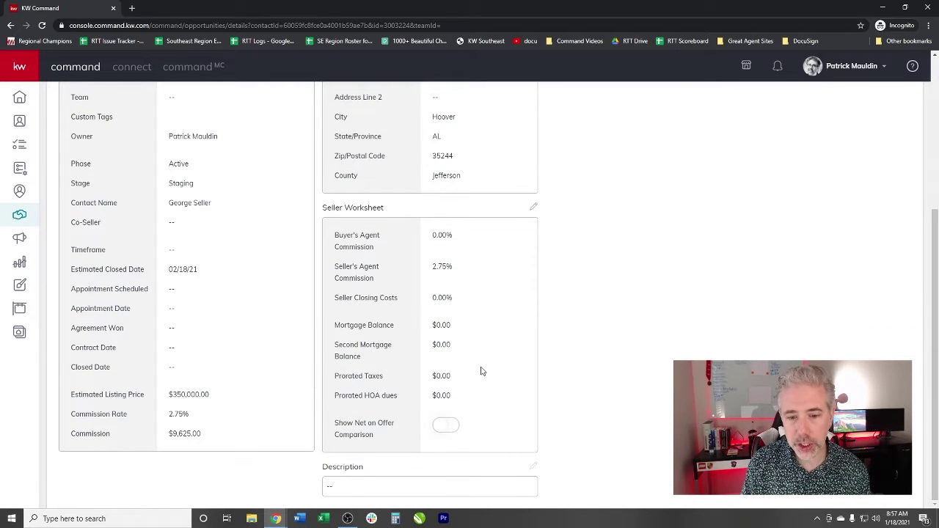
left_click(533, 207)
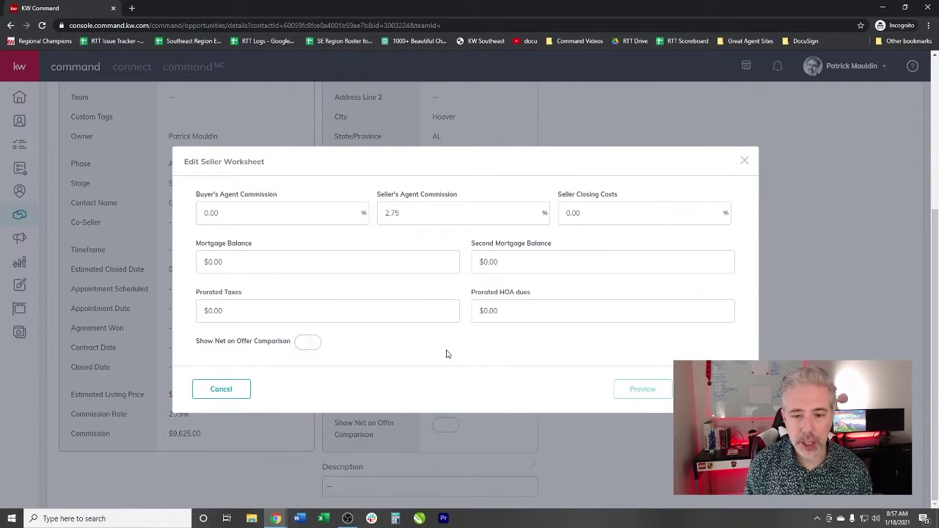
left_click(209, 213)
type("2.75")
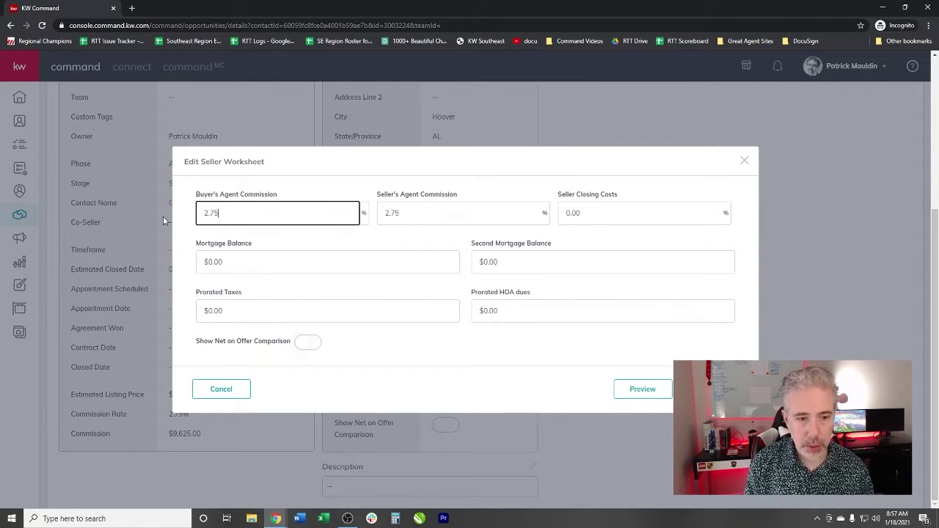
key("Tab")
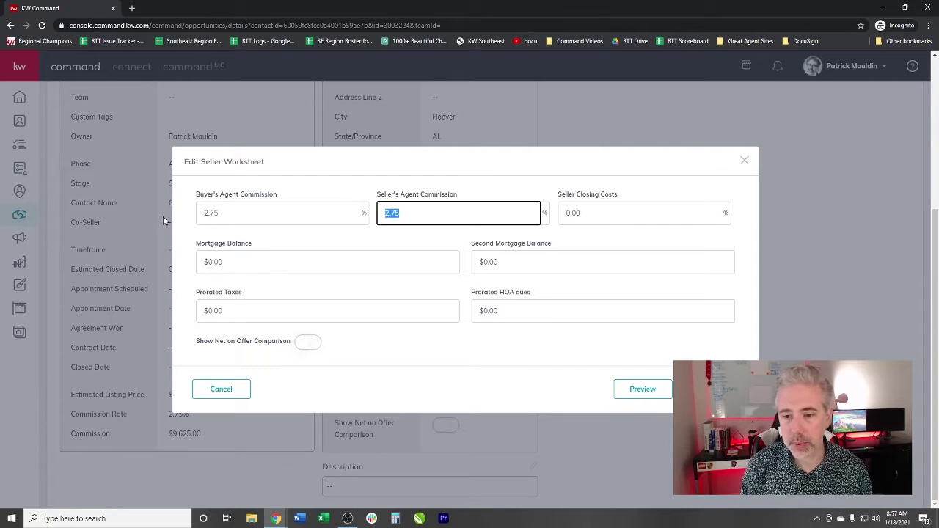
key("Tab")
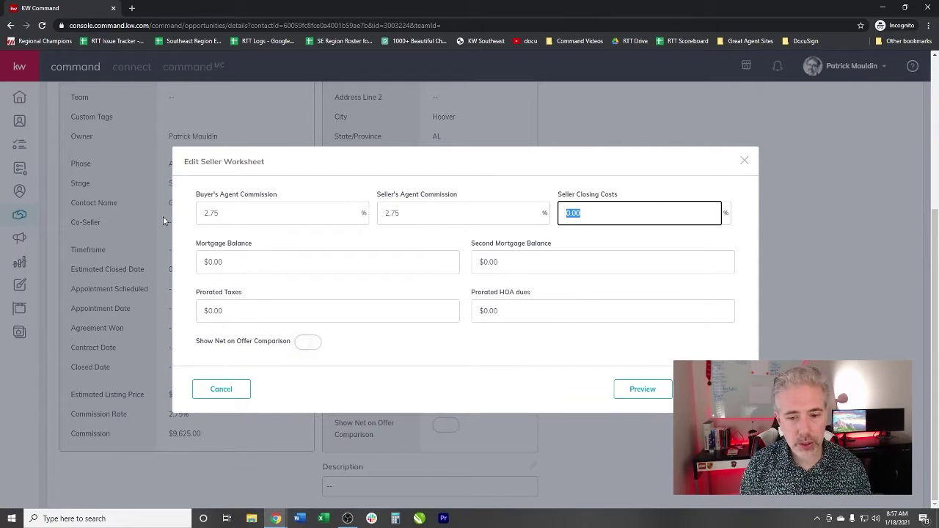
left_click(401, 265)
left_click(312, 345)
left_click(312, 344)
left_click(705, 389)
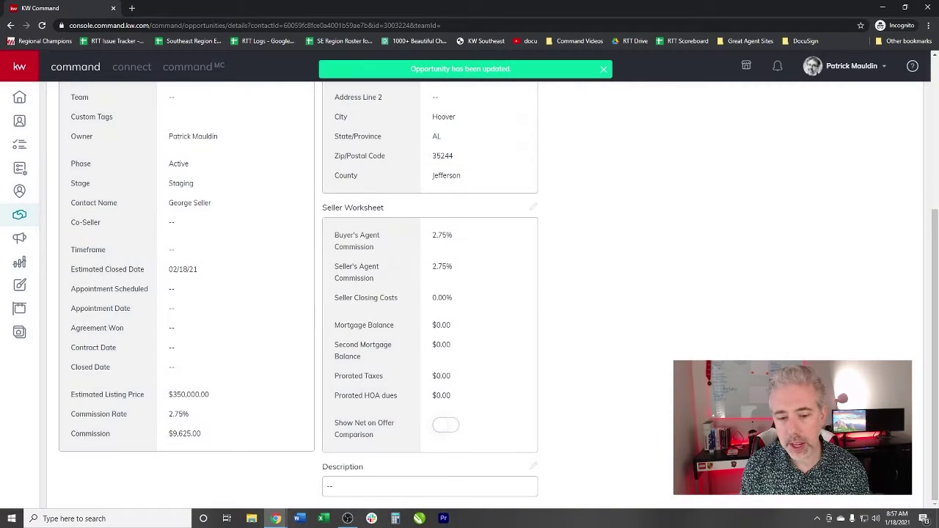
left_click(533, 466)
Cancel the empty description and open the 1234 Mainstreet Seller Profile tab.
left_click(442, 272)
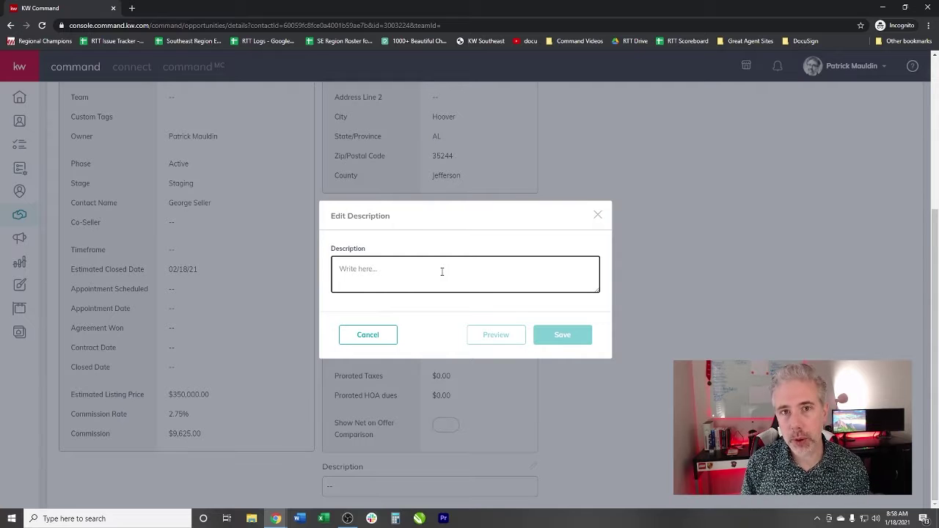
left_click(382, 337)
scroll(641, 301, "up", 3)
left_click(276, 171)
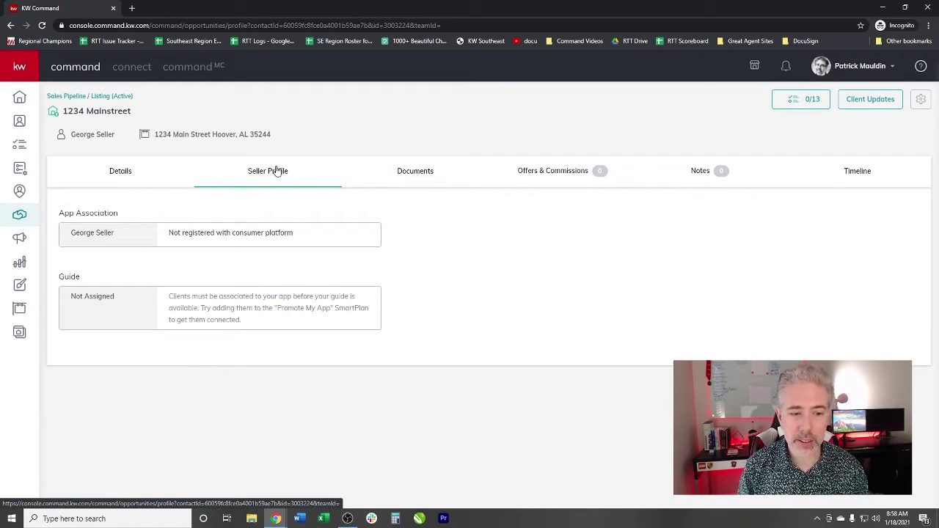
Open the Documents tab and browse the Under Contract, Closed and Listed checklists, ending on Listed.
left_click(404, 176)
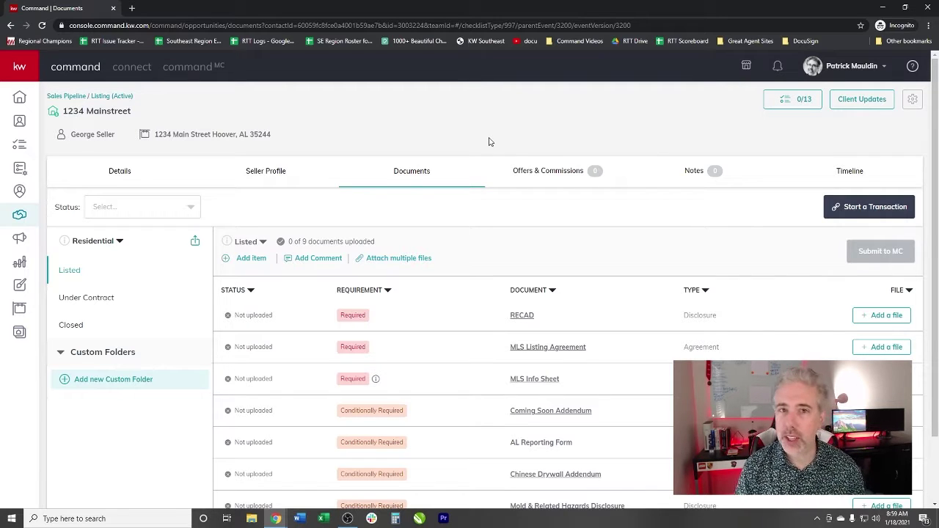
left_click(86, 298)
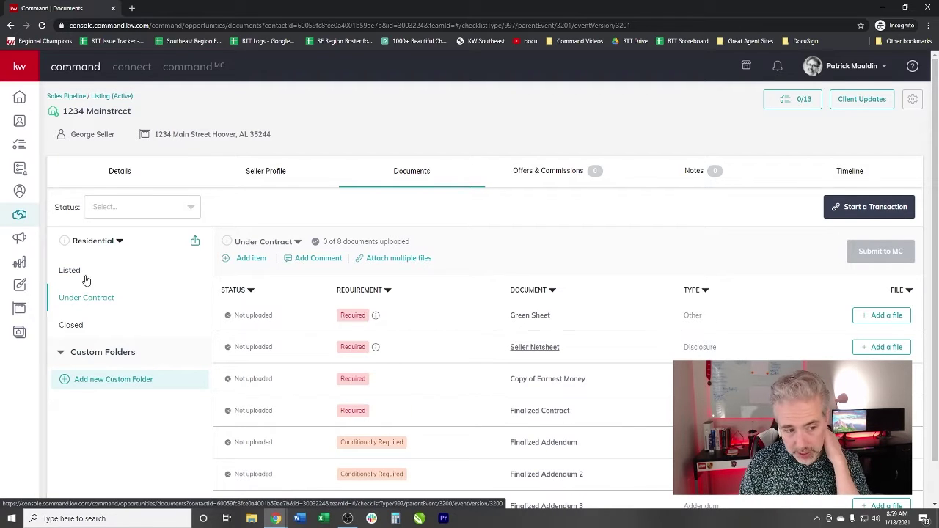
left_click(86, 273)
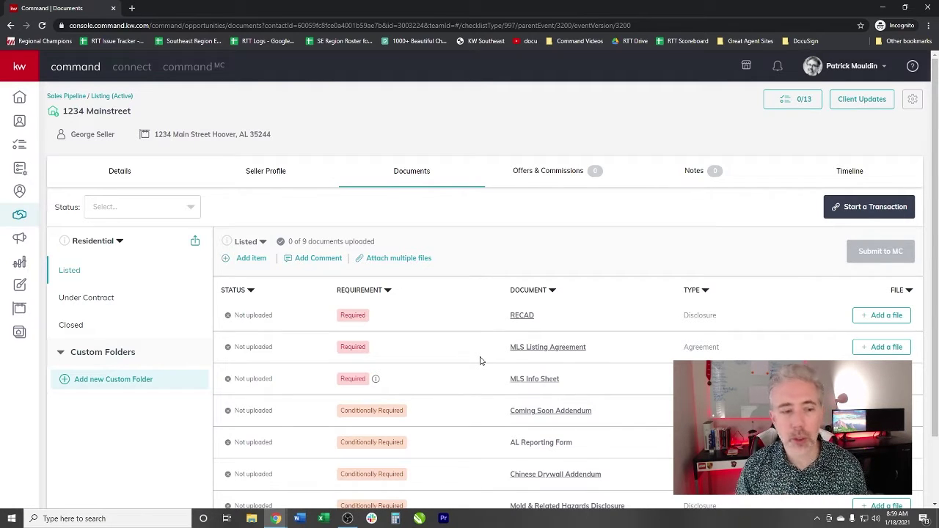
left_click(95, 298)
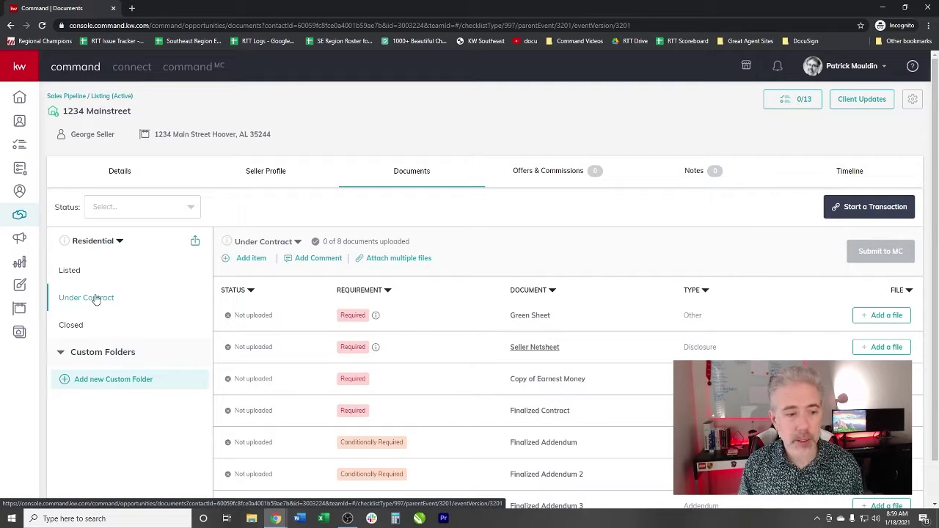
left_click(91, 325)
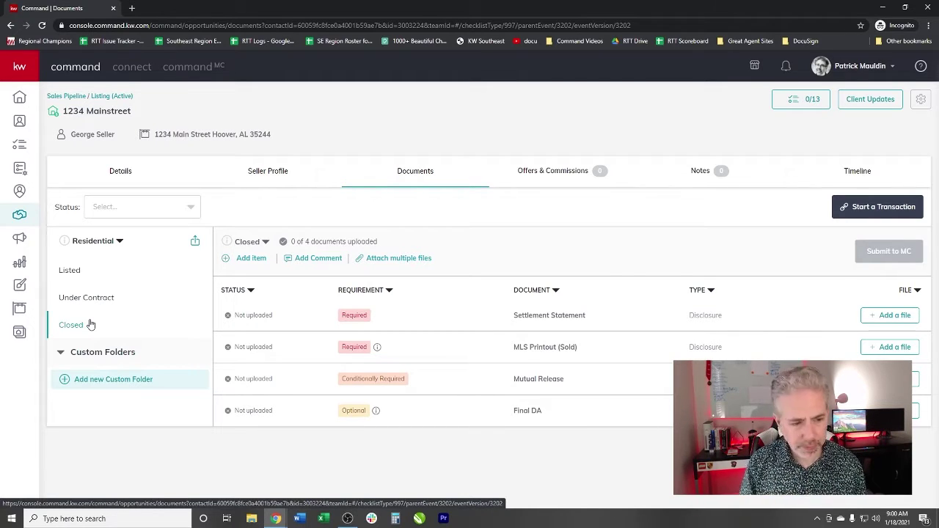
left_click(70, 273)
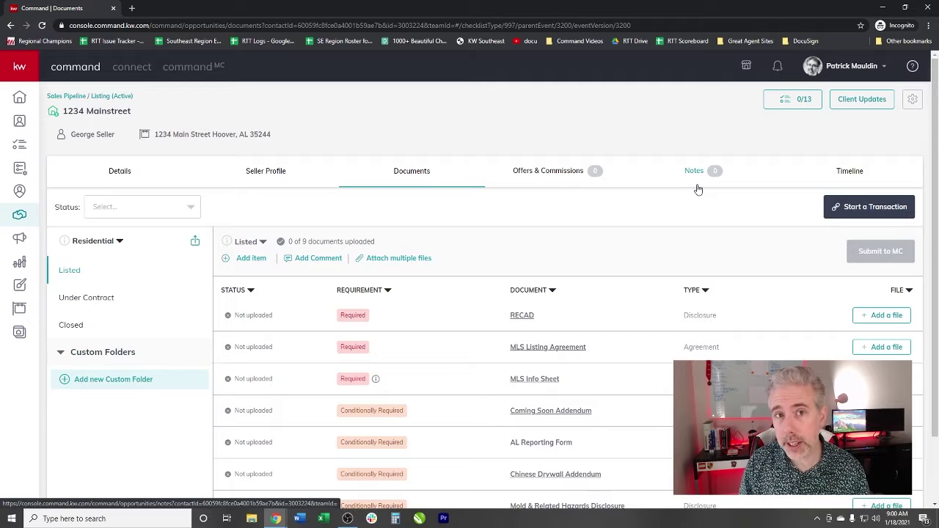
Start a DocuSign transaction and sign in with the saved account e-mail.
left_click(847, 206)
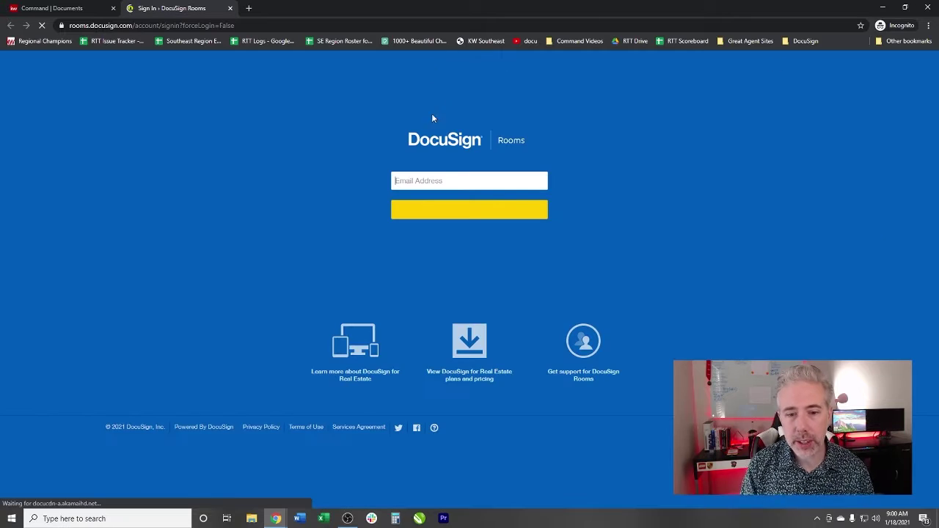
left_click(444, 182)
type("patrick")
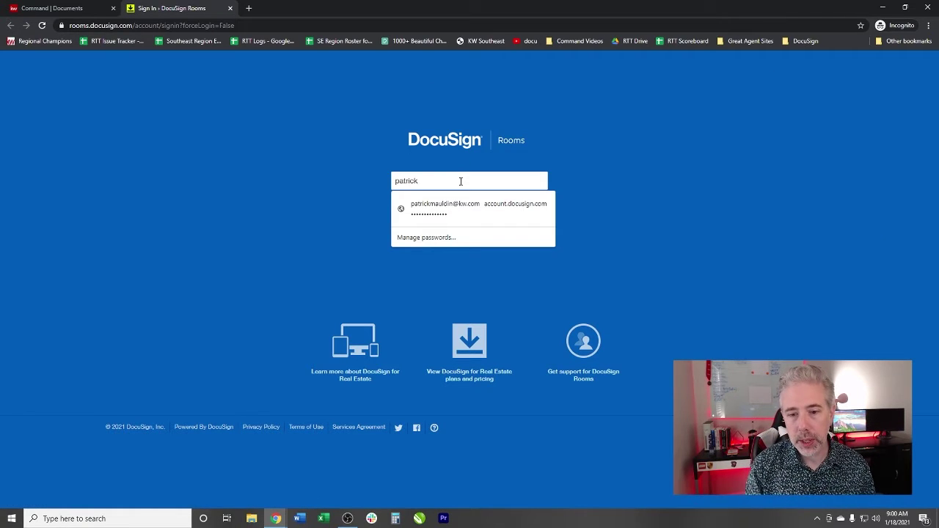
key("Down")
key("Return")
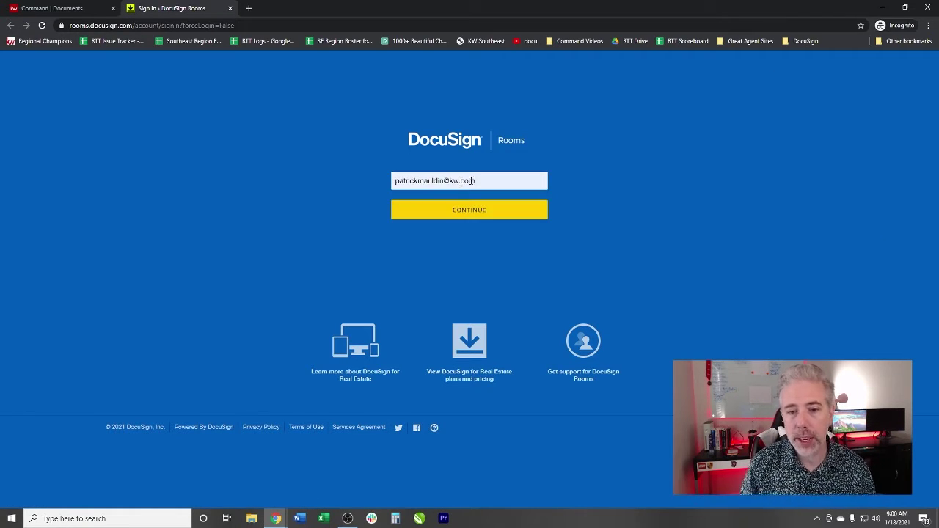
left_click(519, 212)
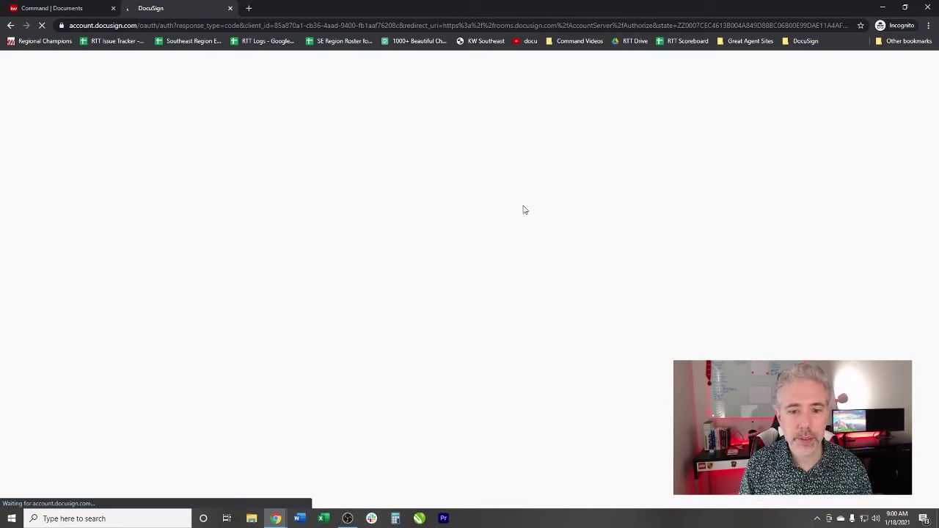
Log in with the saved password and confirm the e-mailed verification code.
left_click(504, 212)
left_click(495, 261)
left_click(497, 246)
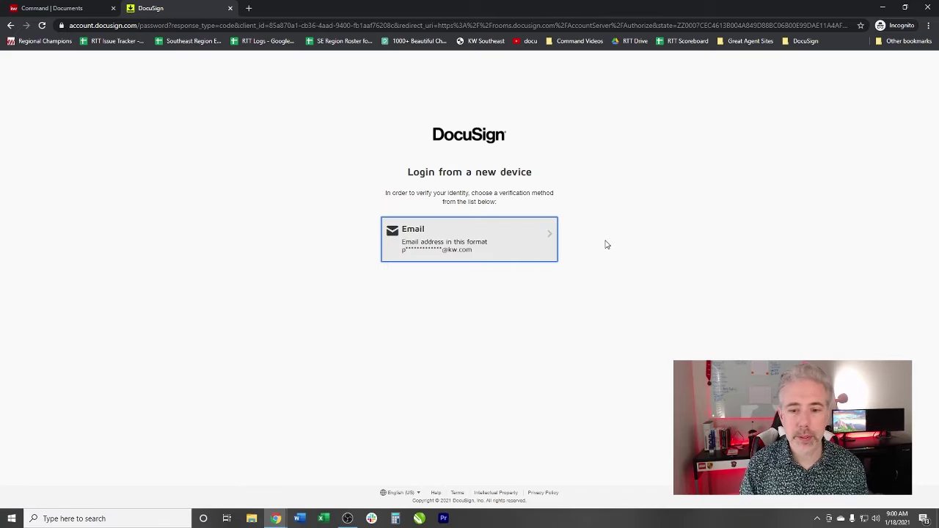
left_click(489, 249)
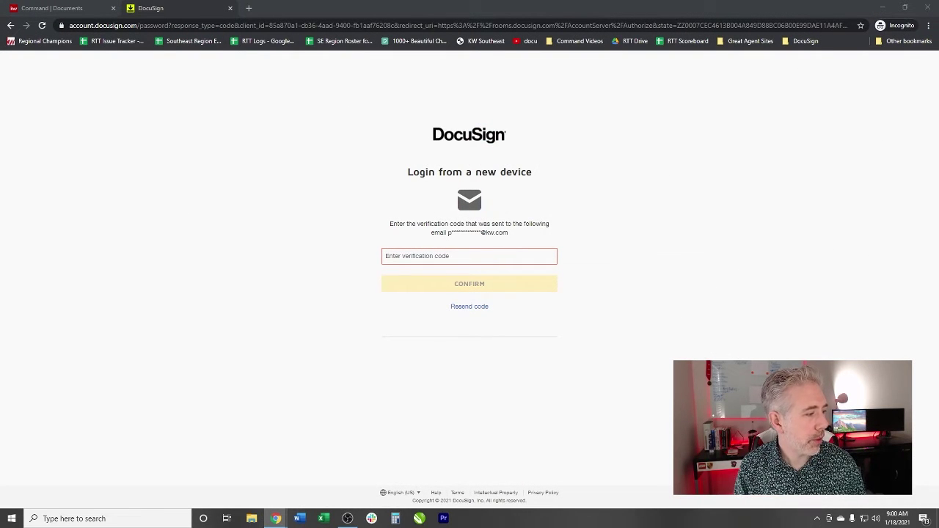
left_click(455, 254)
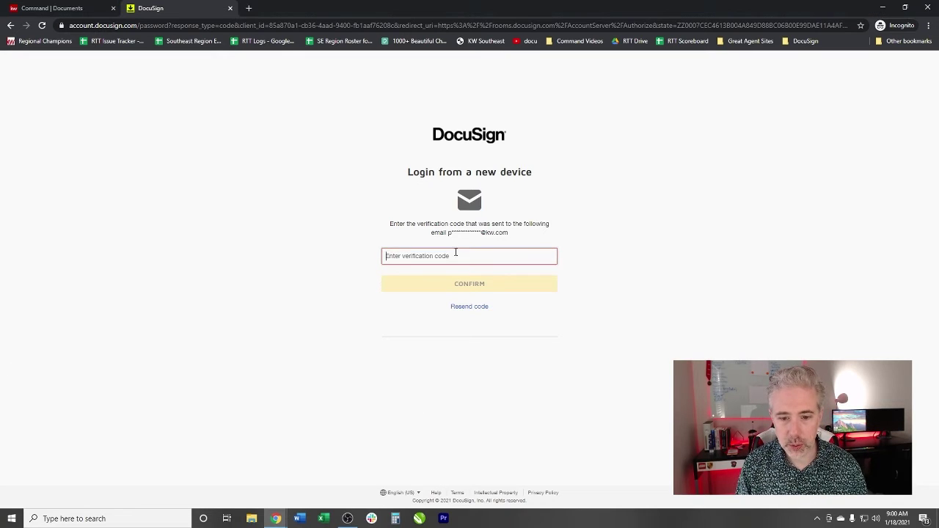
left_click(483, 288)
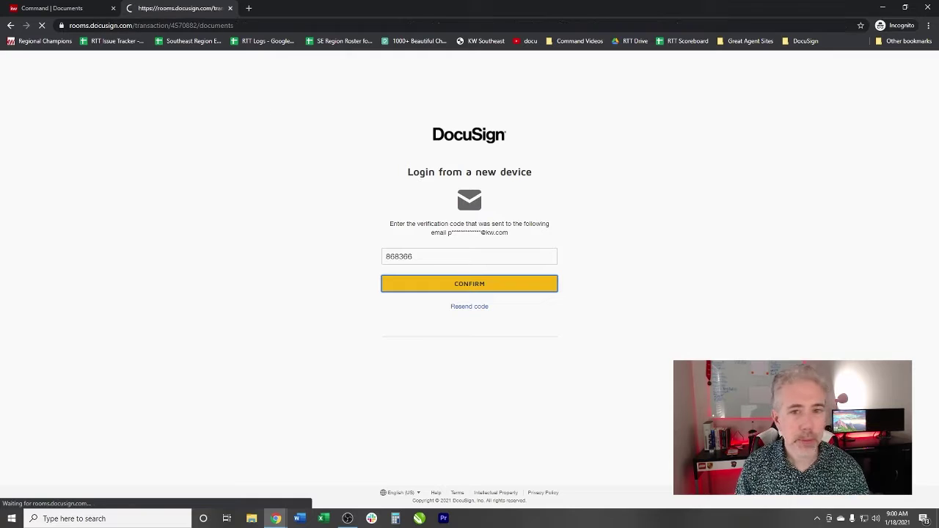
key("alt+Tab")
key("Tab")
key("Escape")
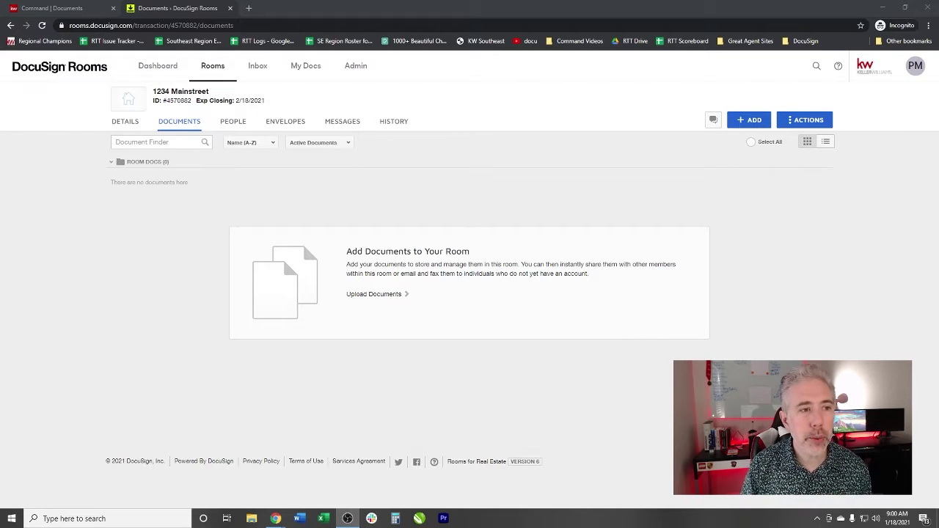
Open the 1234 Mainstreet room's Details tab and scroll through its List Side, seller and closing info.
left_click(55, 8)
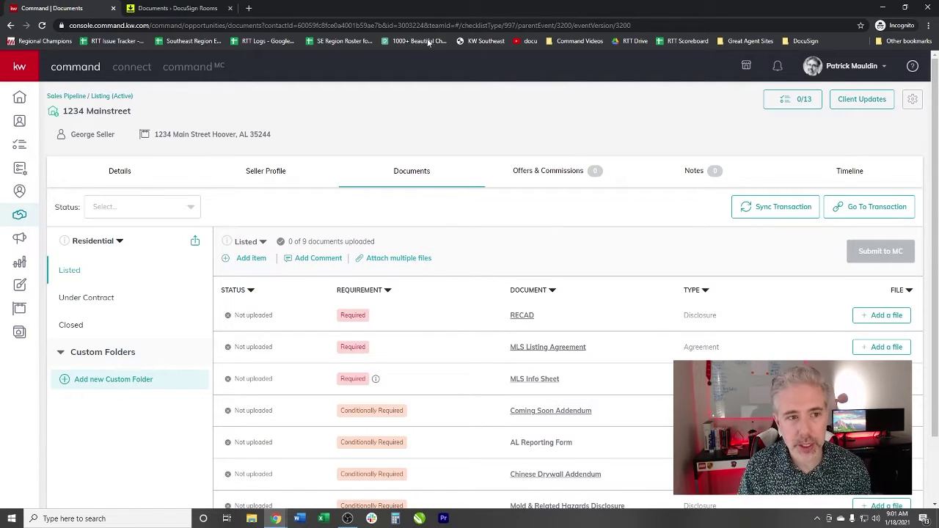
left_click(194, 9)
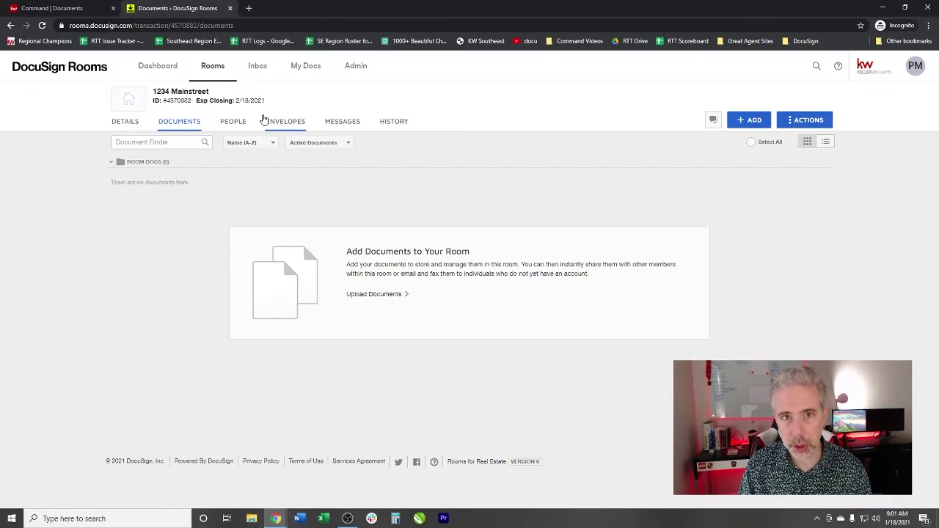
left_click(137, 129)
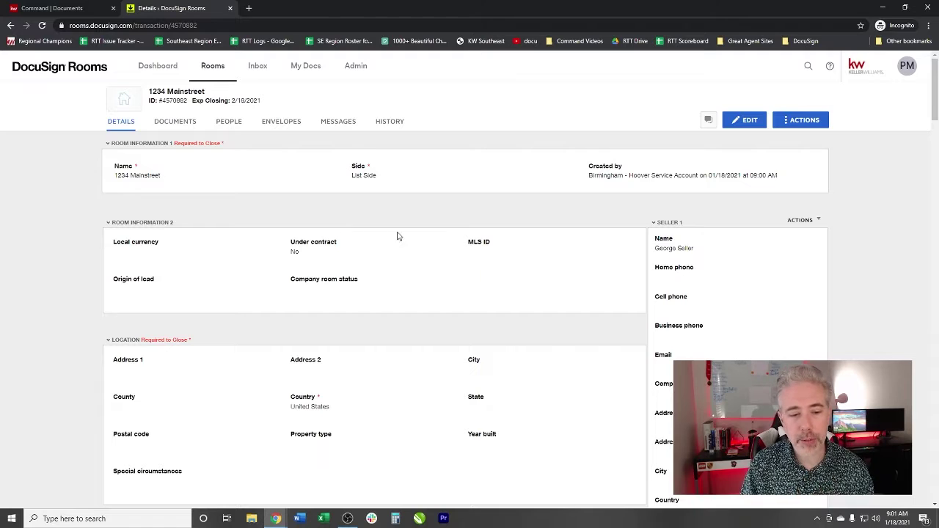
scroll(382, 242, "down", 5)
scroll(374, 276, "down", 5)
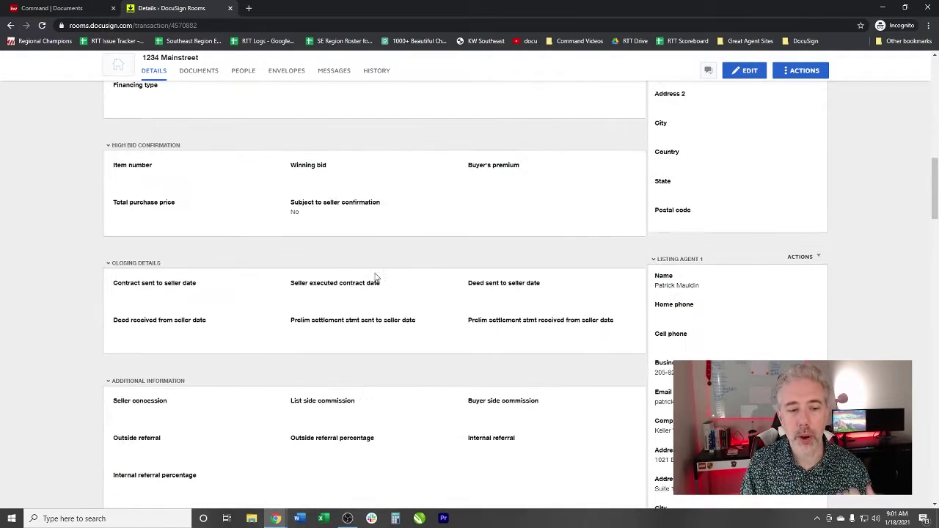
scroll(389, 274, "up", 3)
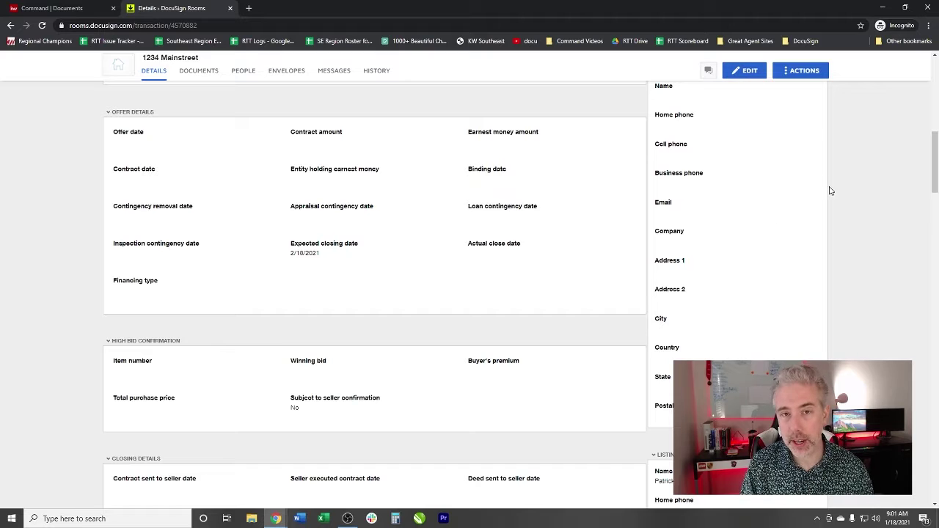
scroll(825, 190, "up", 6)
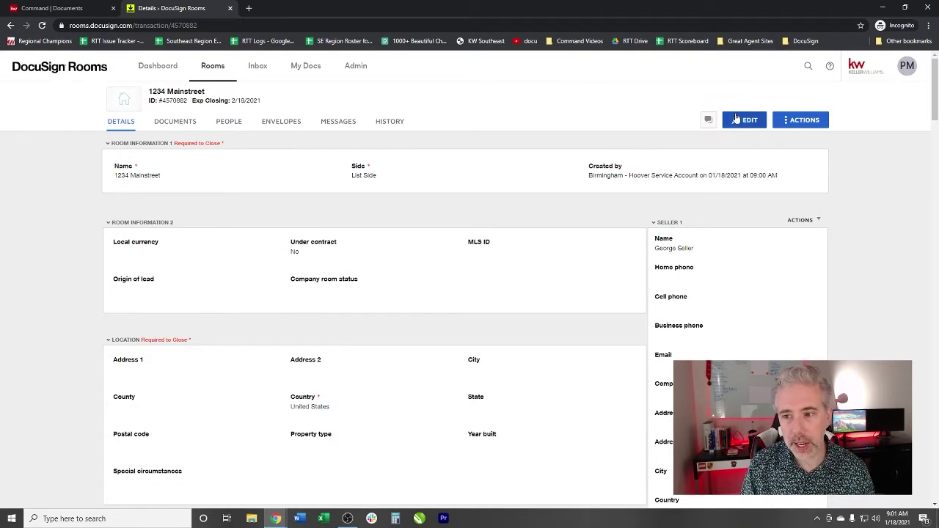
Check the room's ADD document sources, then return to the KW Command Documents checklist.
left_click(736, 120)
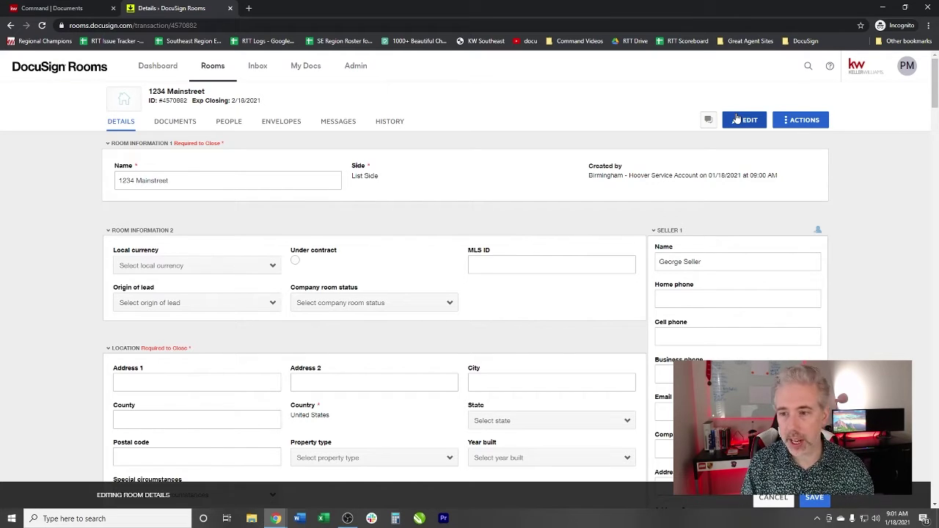
left_click(169, 126)
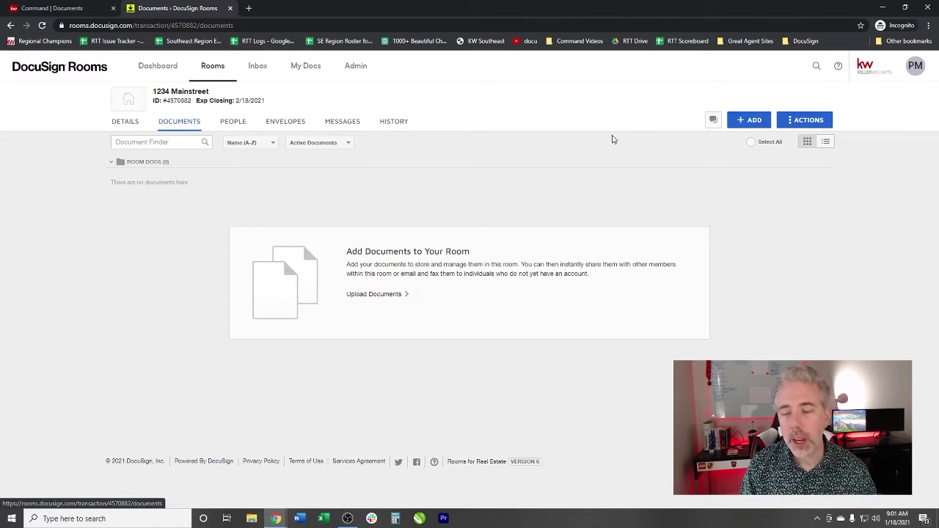
left_click(736, 124)
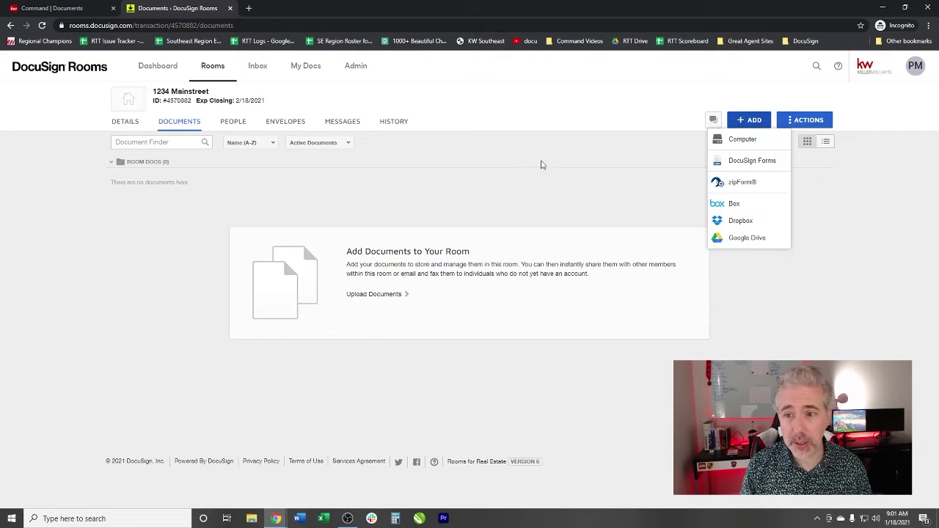
left_click(521, 193)
left_click(80, 7)
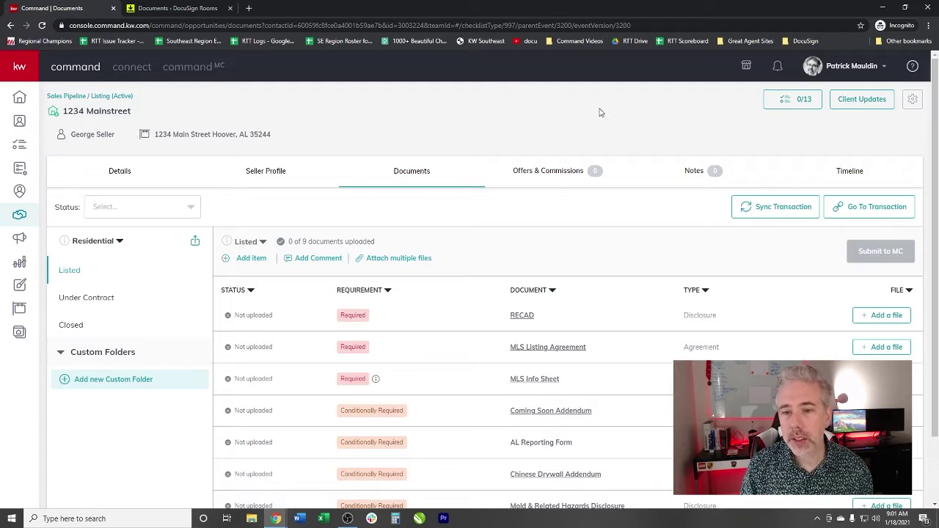
Show the 1234 Mainstreet Offers & Commissions tab, confirming no offers yet.
left_click(536, 183)
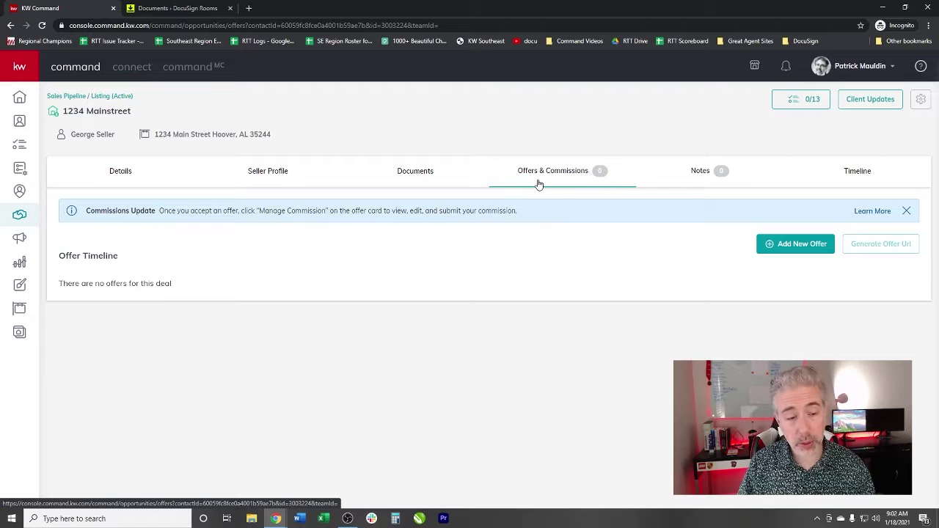
Create a new offer version and rename it 'Jefferson Offer'.
left_click(799, 249)
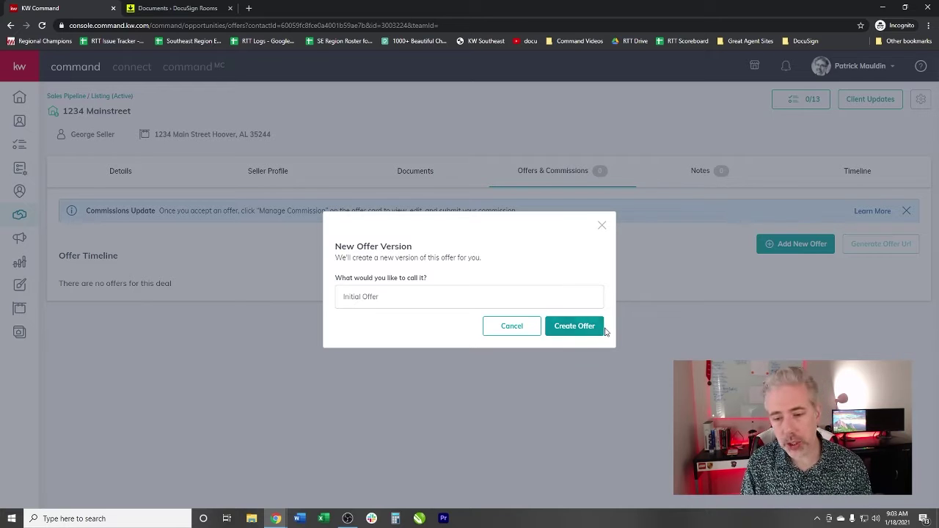
left_click(574, 327)
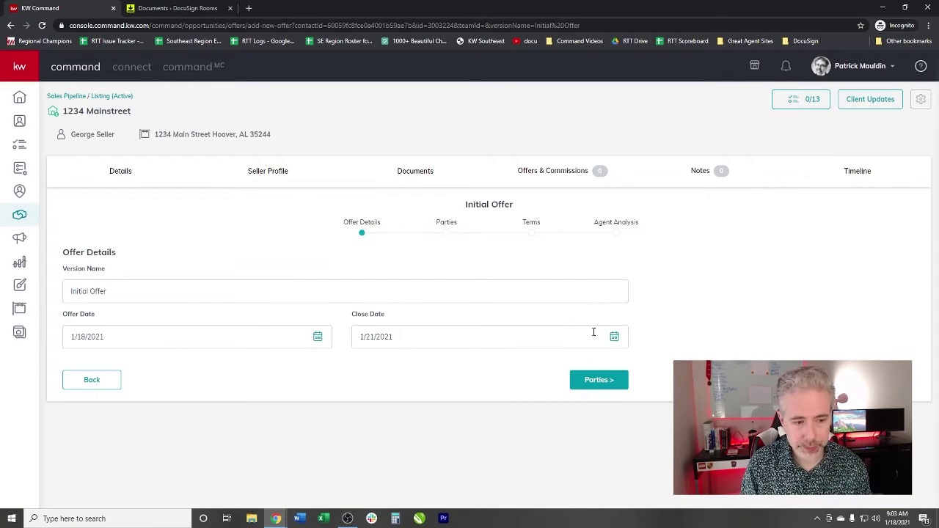
triple_click(140, 290)
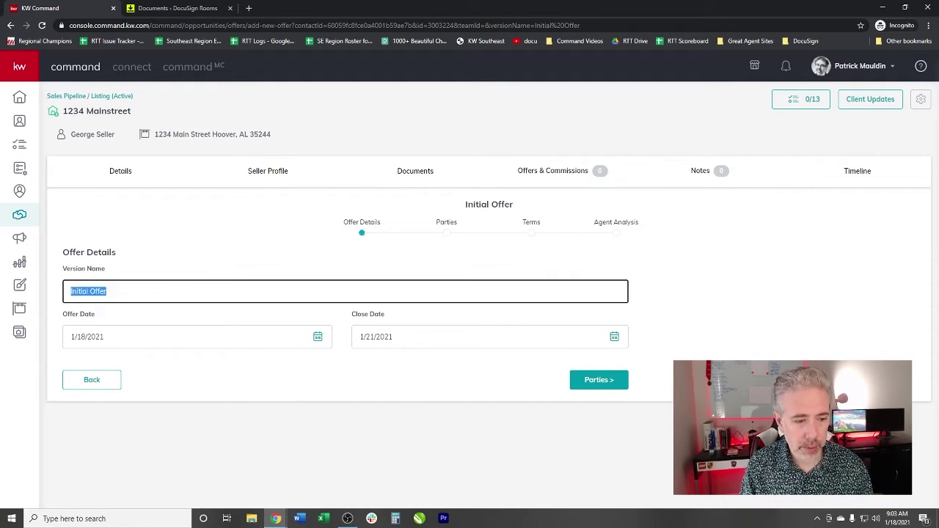
type("Jeffe")
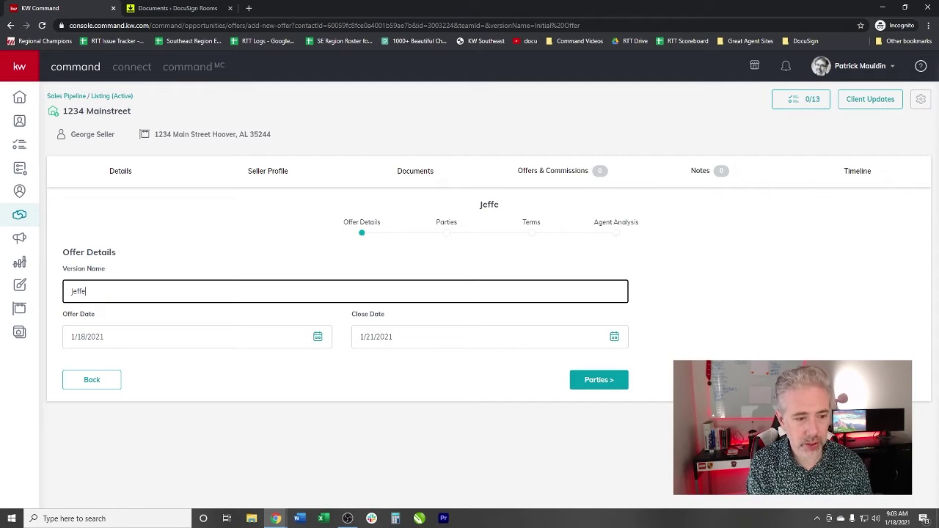
type("rson Offer")
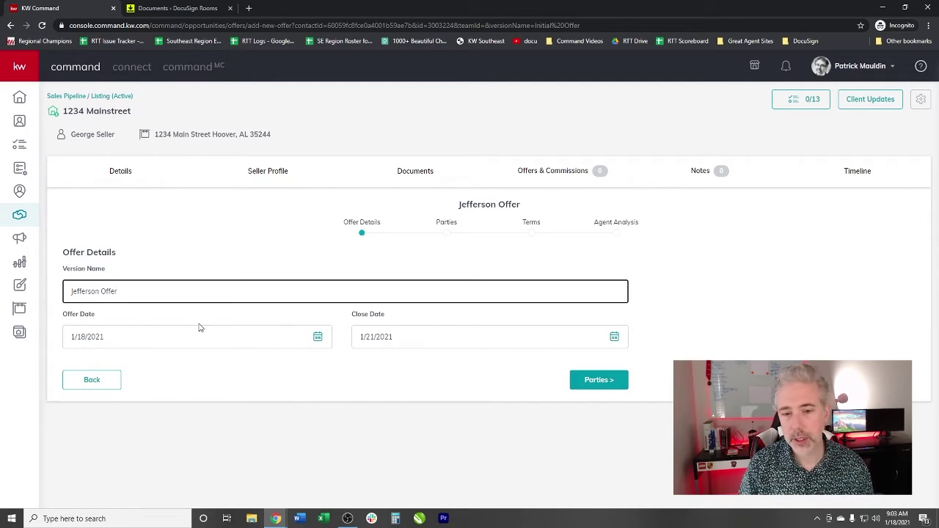
Set the offer's close date to 2/18/2021, keeping the 1/18/2021 offer date.
left_click(114, 334)
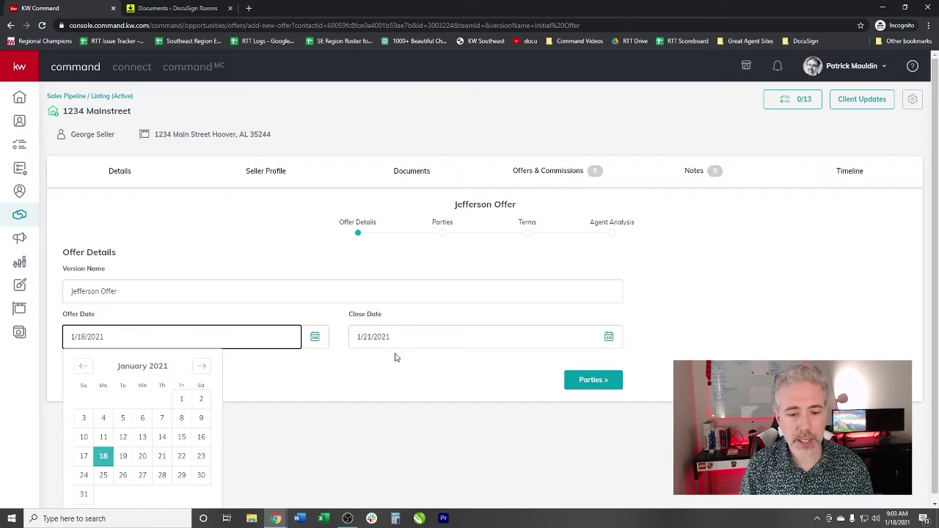
left_click(457, 338)
left_click(245, 383)
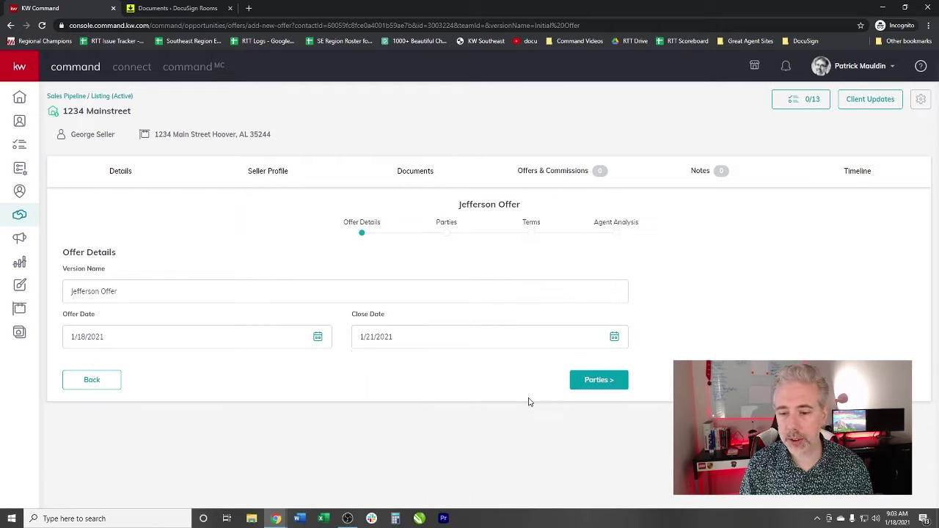
left_click(446, 341)
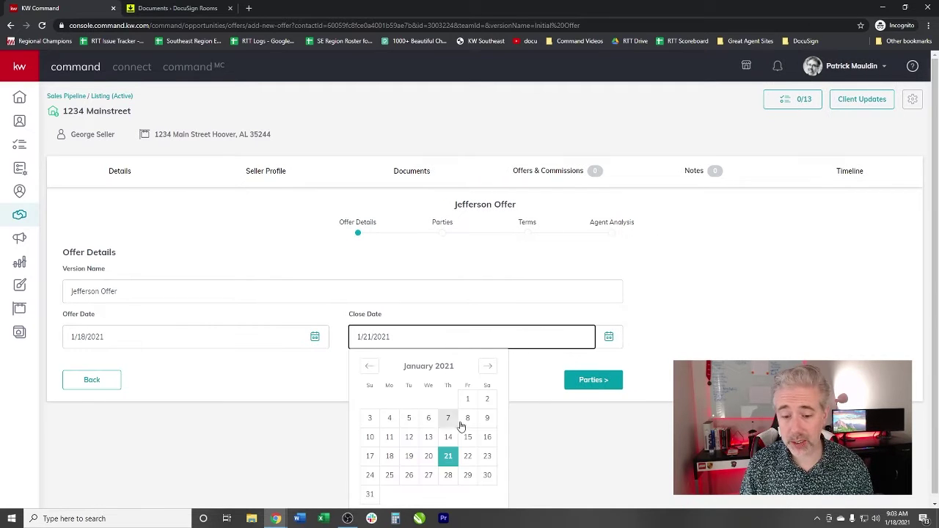
left_click(492, 370)
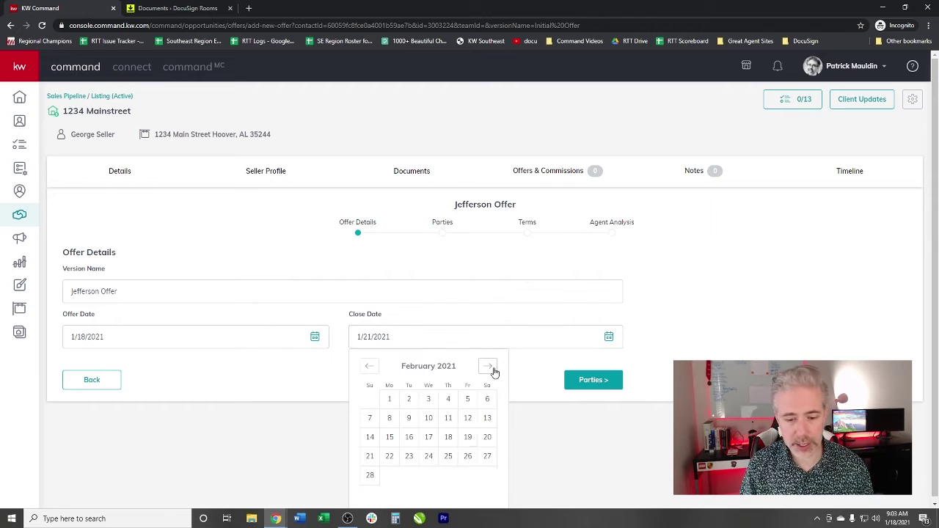
left_click(448, 440)
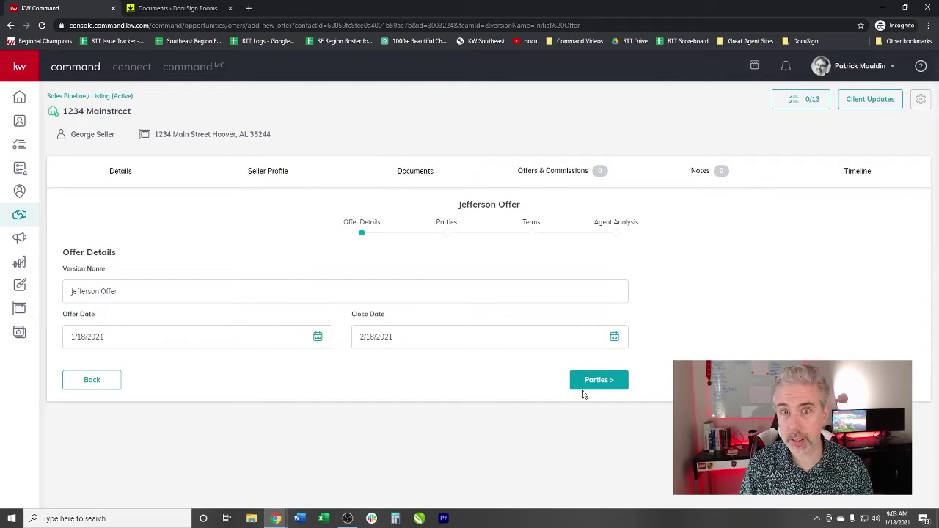
On the offer's parties step, enter the buyer's full name.
left_click(609, 383)
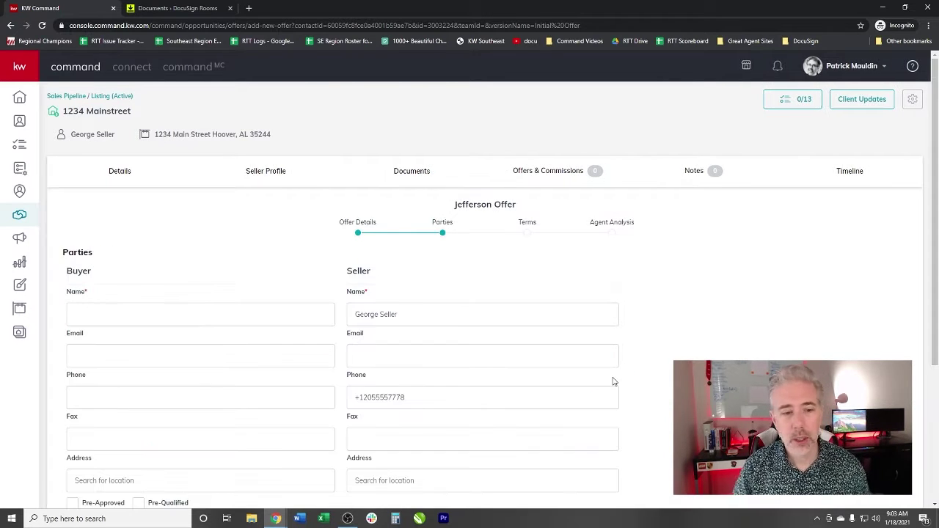
scroll(555, 195, "down", 2)
left_click(141, 211)
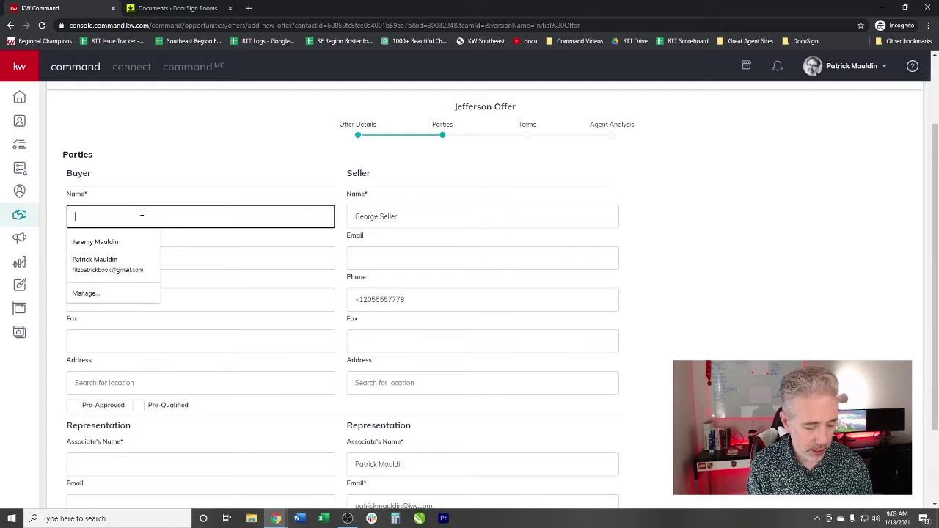
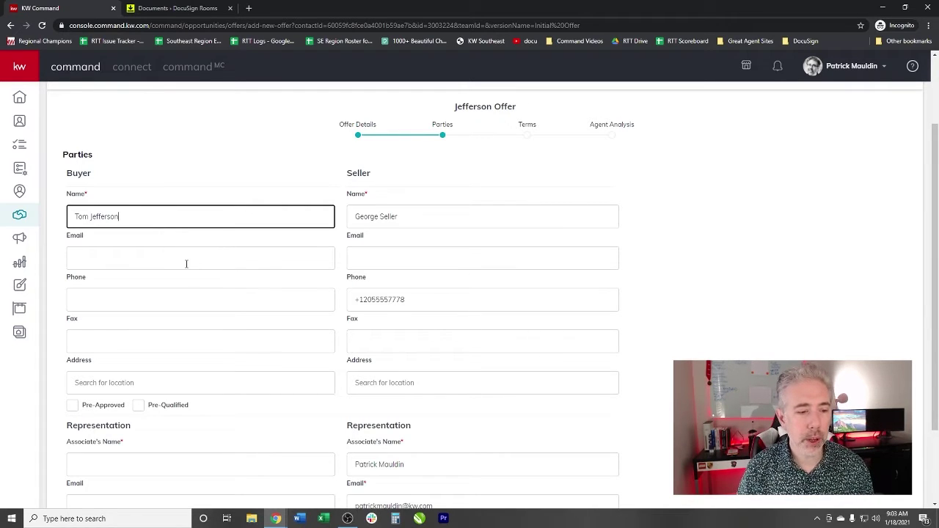
left_click(190, 259)
left_click(696, 240)
Move past the seller section, leaving the seller's address blank.
scroll(697, 246, "down", 1)
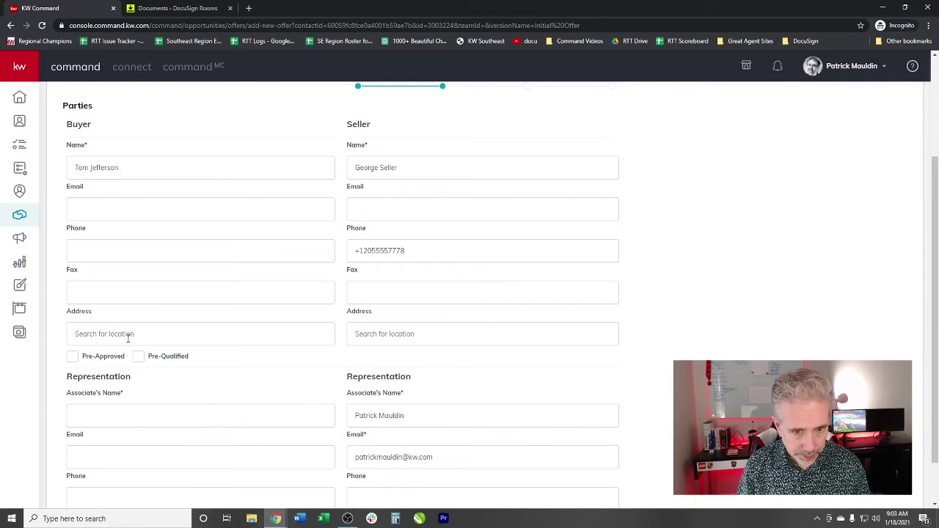
scroll(697, 300, "down", 1)
left_click(461, 287)
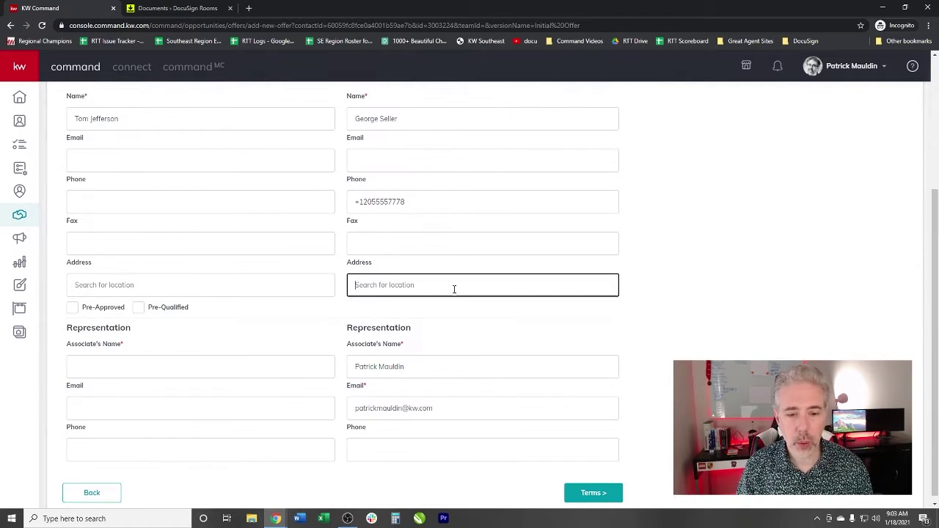
left_click(696, 314)
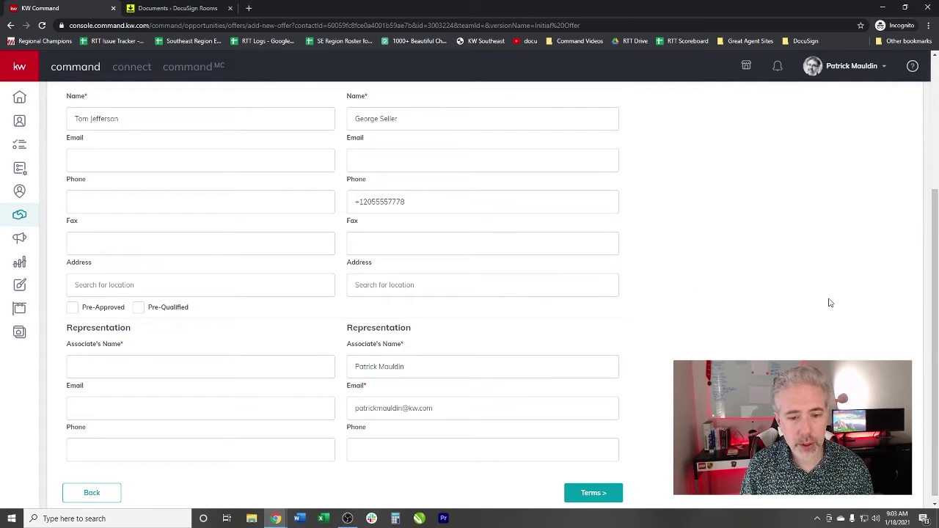
scroll(706, 283, "down", 1)
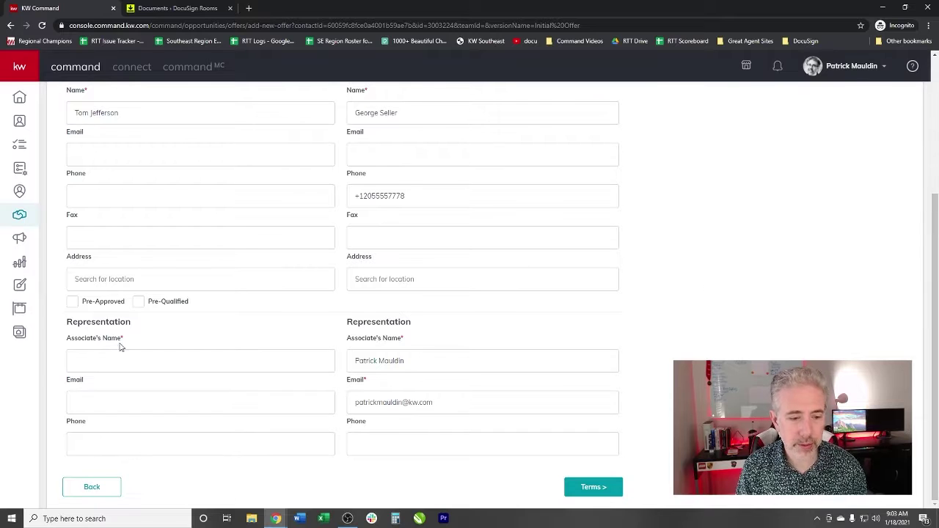
Enter the buyer-side associate's full name and e-mail address.
left_click(119, 352)
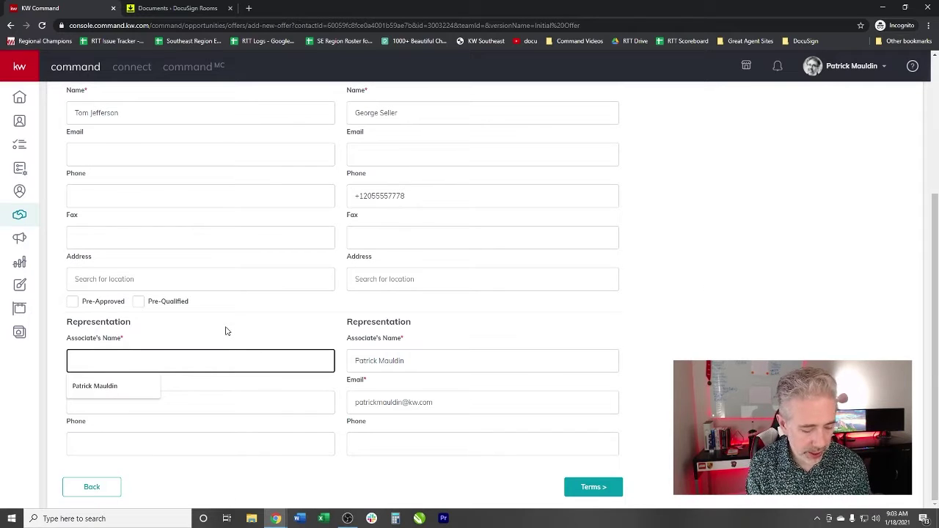
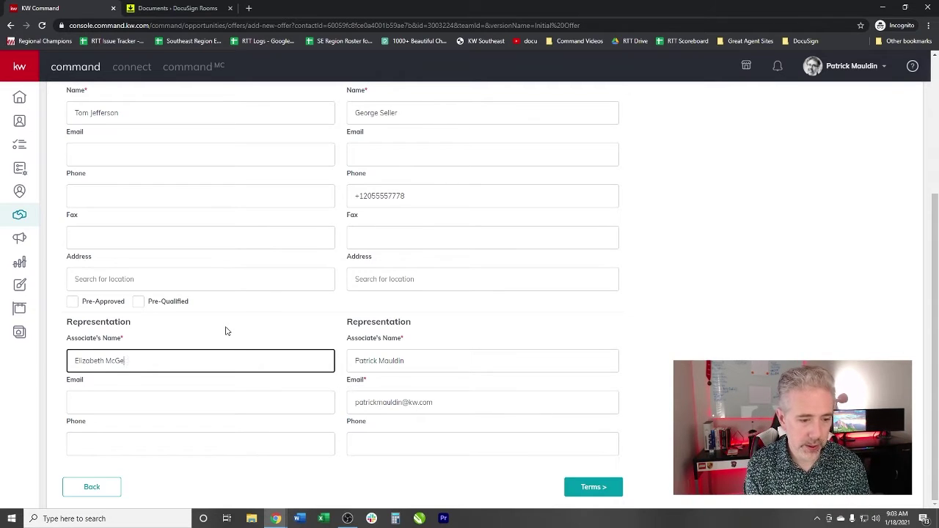
left_click(808, 317)
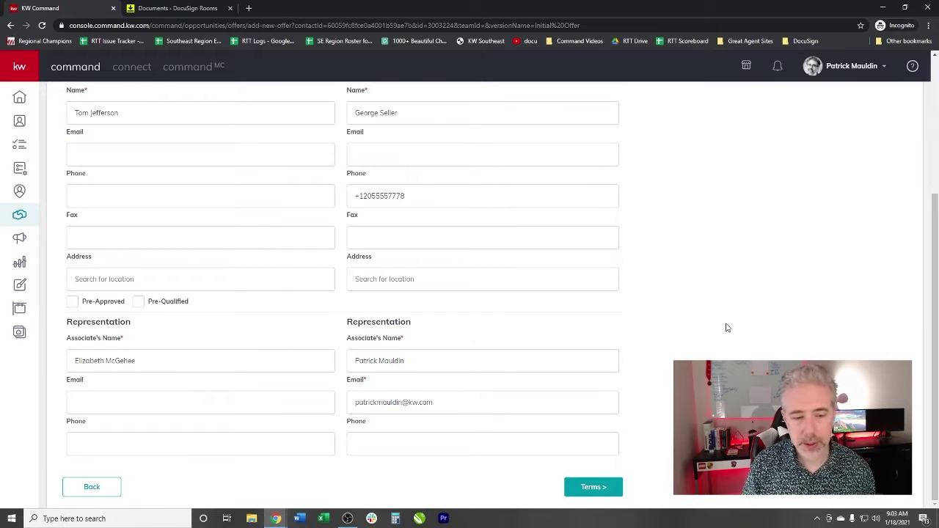
left_click(141, 399)
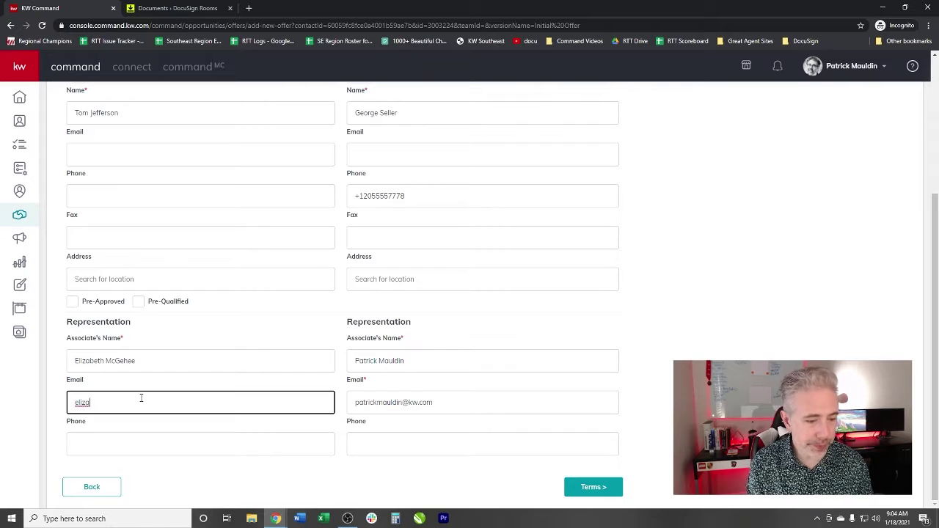
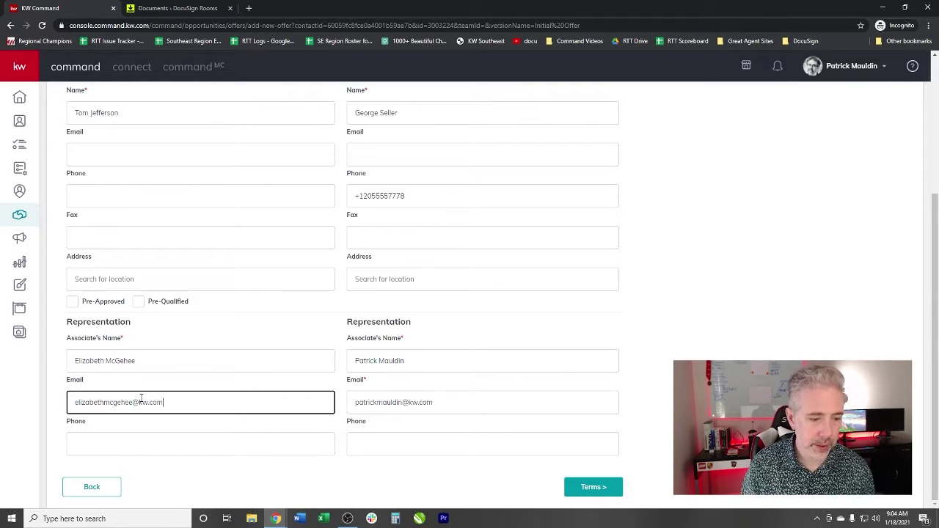
Enter $25,000 cash and $325,000 financed, giving a $350,000 sales price.
left_click(612, 493)
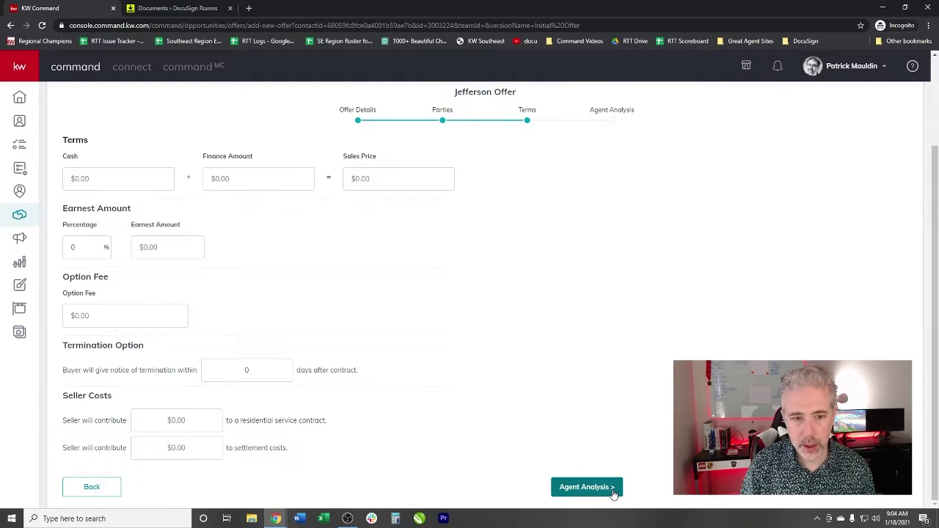
left_click(125, 179)
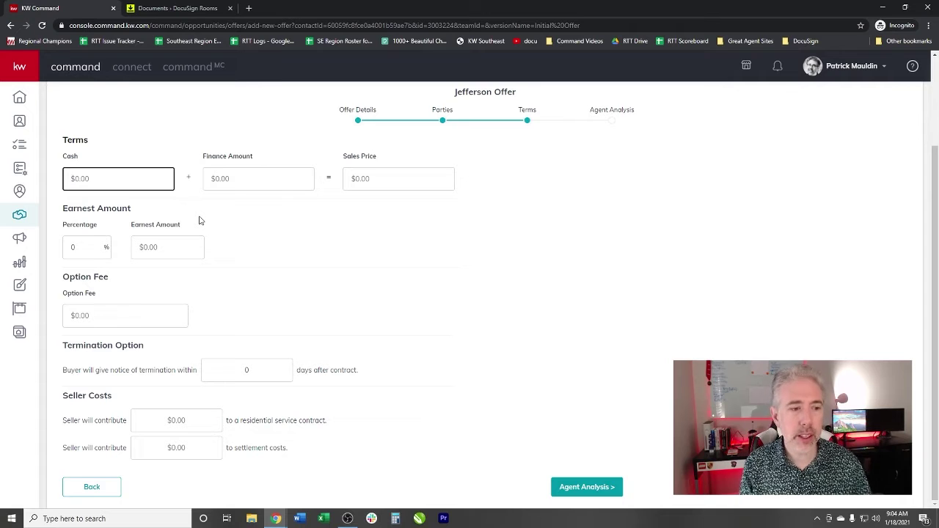
type("250000")
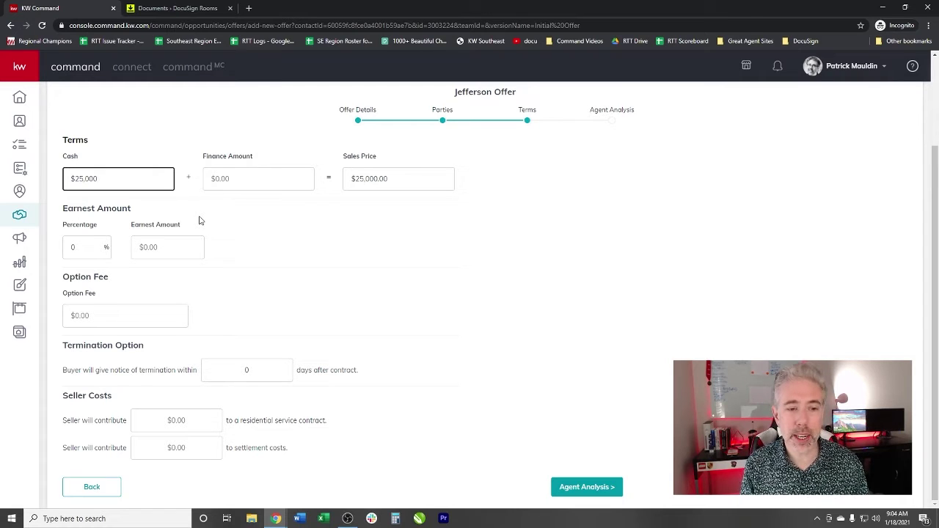
key("Tab")
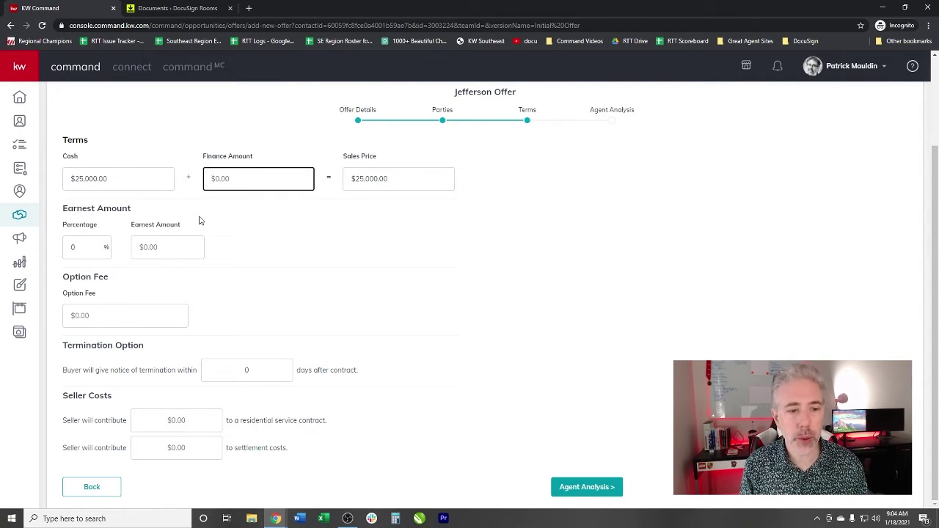
type("3250000")
key("Tab")
left_click(559, 257)
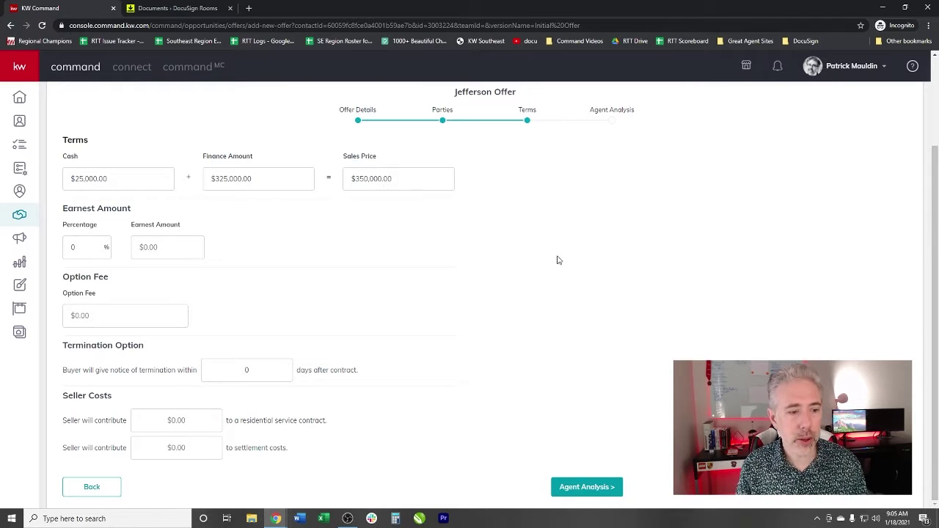
Set earnest money to 3 percent with a $3,000 earnest amount.
left_click(86, 252)
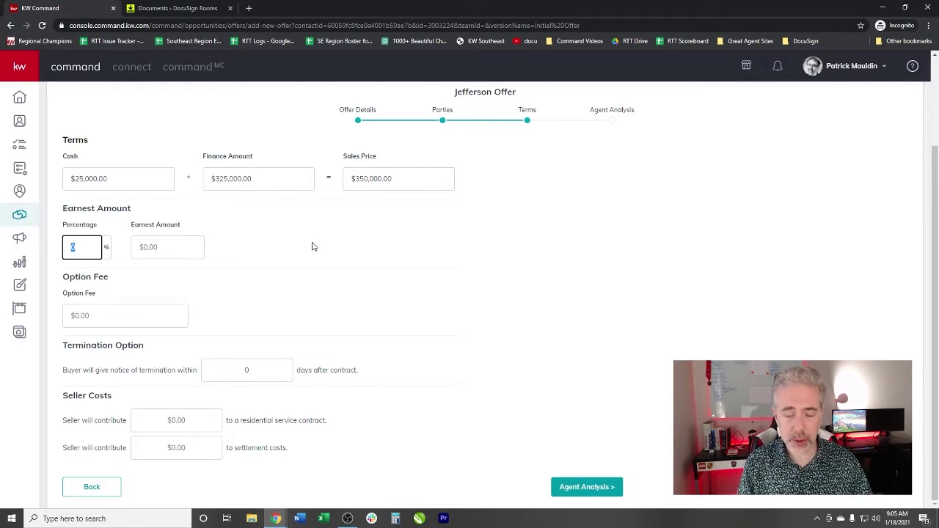
type("3")
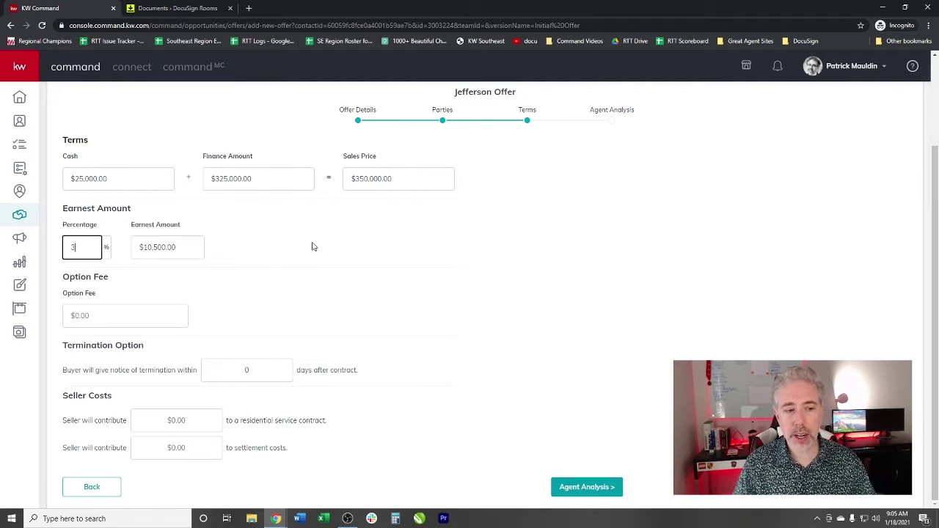
key("Tab")
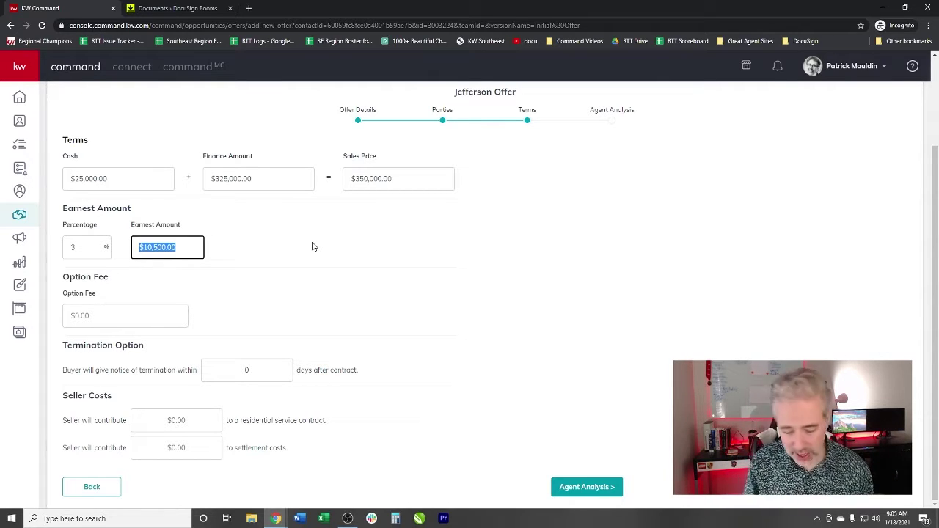
type("3000")
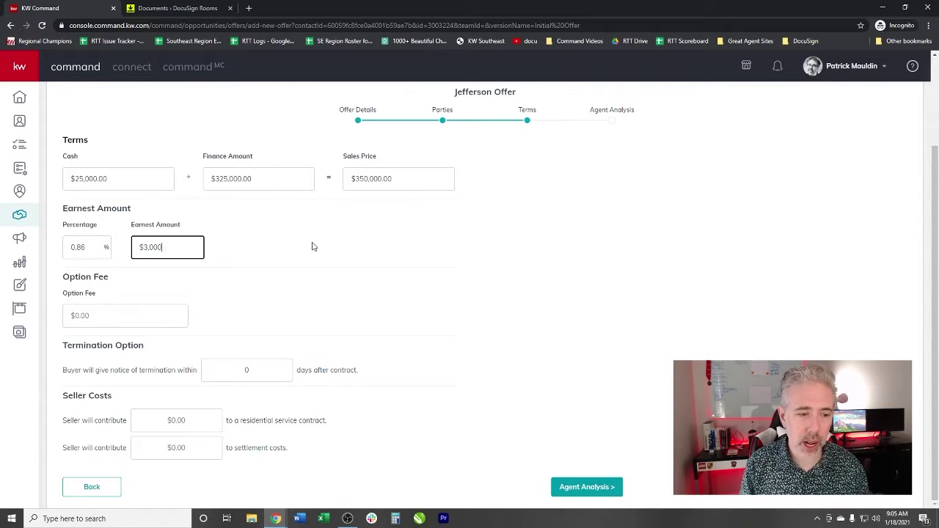
left_click(315, 246)
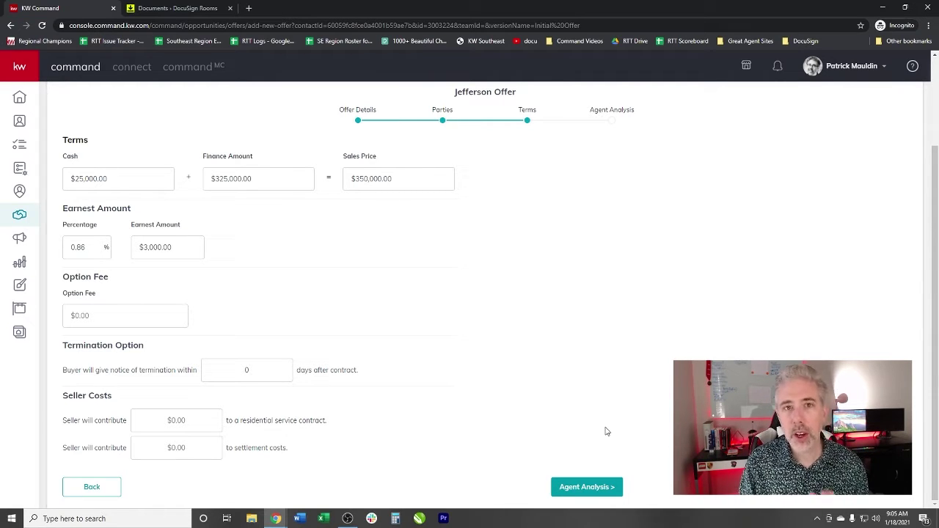
In agent analysis, write the pros starting 'Good amount of money down.'.
left_click(587, 487)
left_click(218, 304)
type("Good amount of money down.")
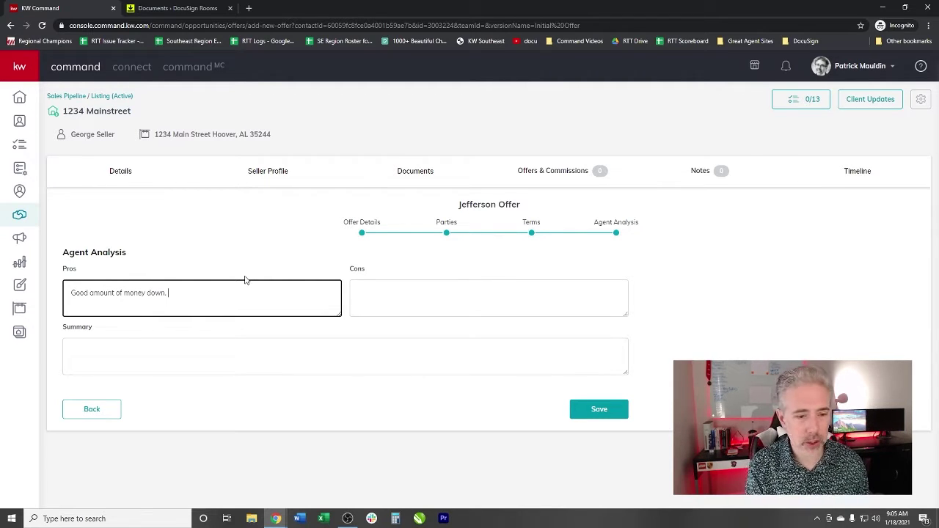
key("Tab")
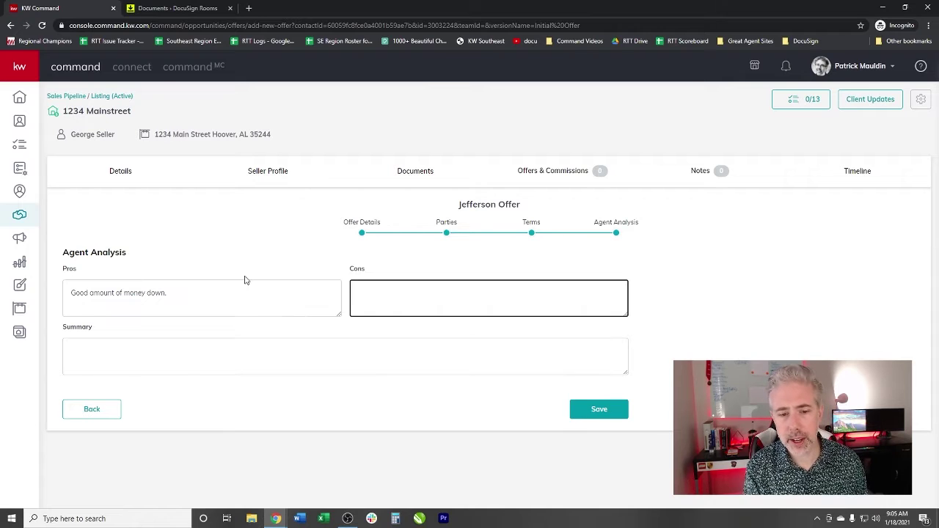
key("shift+Tab")
type("Full l")
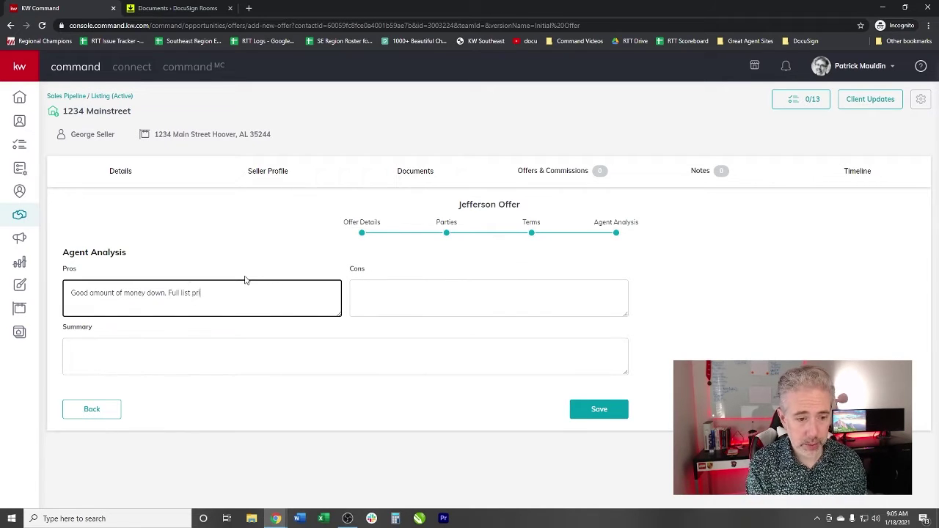
type("ce.")
key("Tab")
Add cons 'They are wonting repairs.', summary 'Good offer, might get a better one.', then save.
type("They are wo")
type("nting repairs.")
key("Tab")
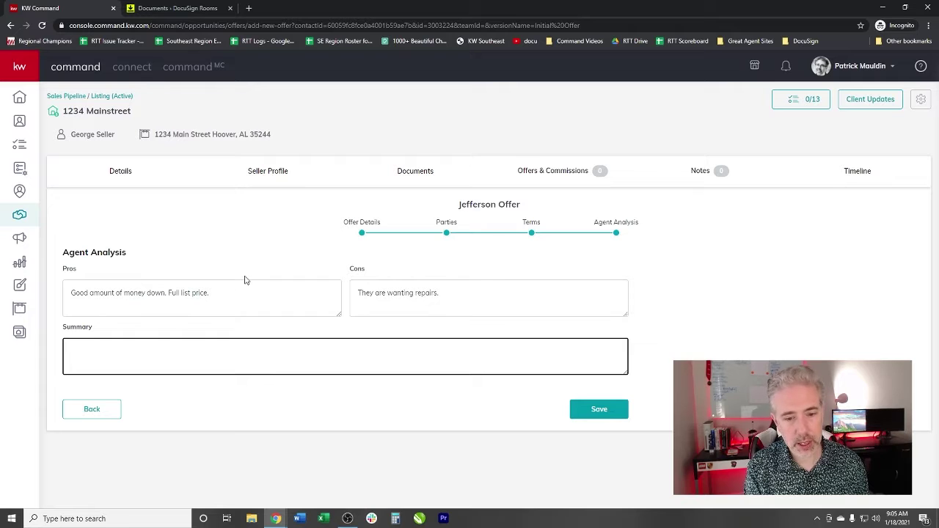
type("Good offer.")
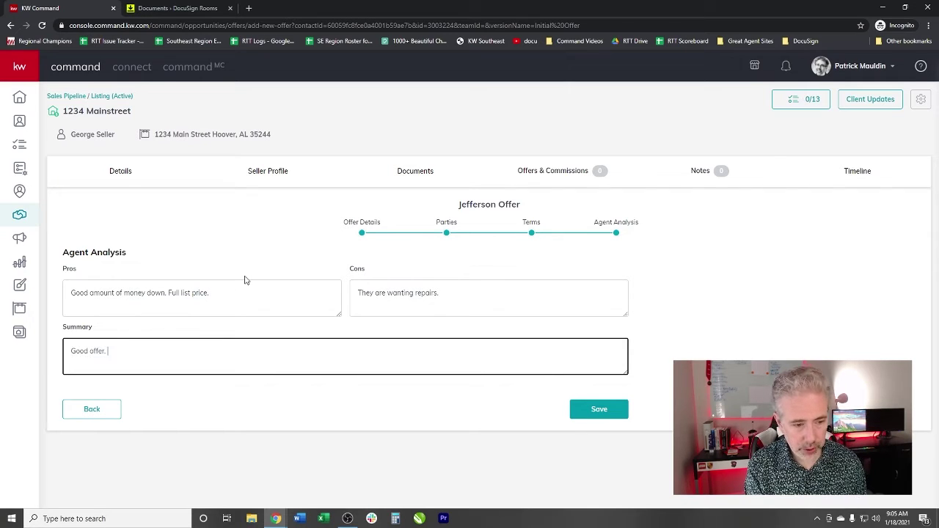
key("BackSpace")
key("BackSpace")
type(", might get")
key("BackSpace")
type("t a better one.")
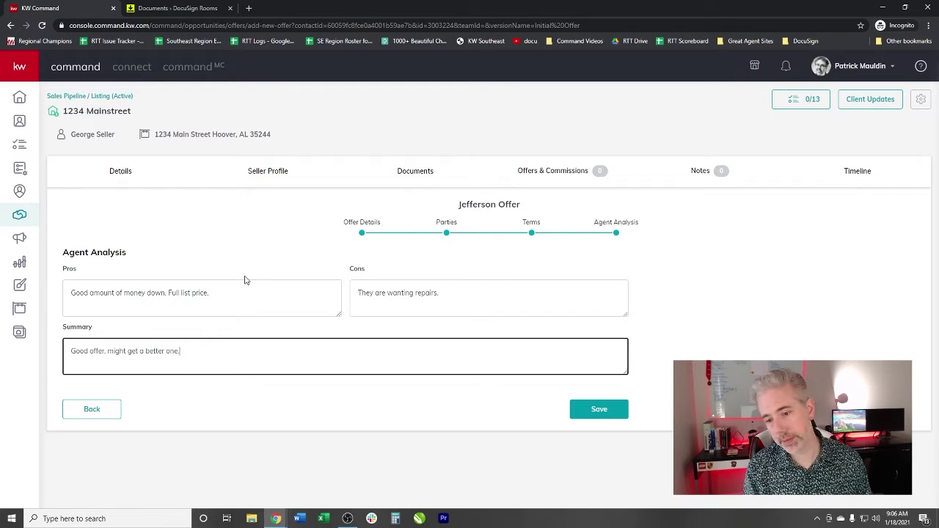
left_click(606, 409)
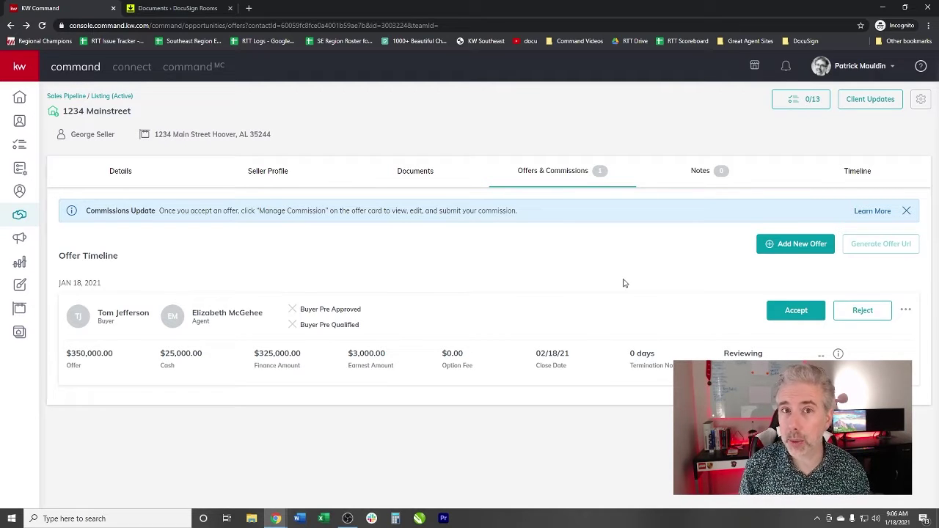
Accept the $350,000 Jefferson Offer on its offer card.
left_click(801, 317)
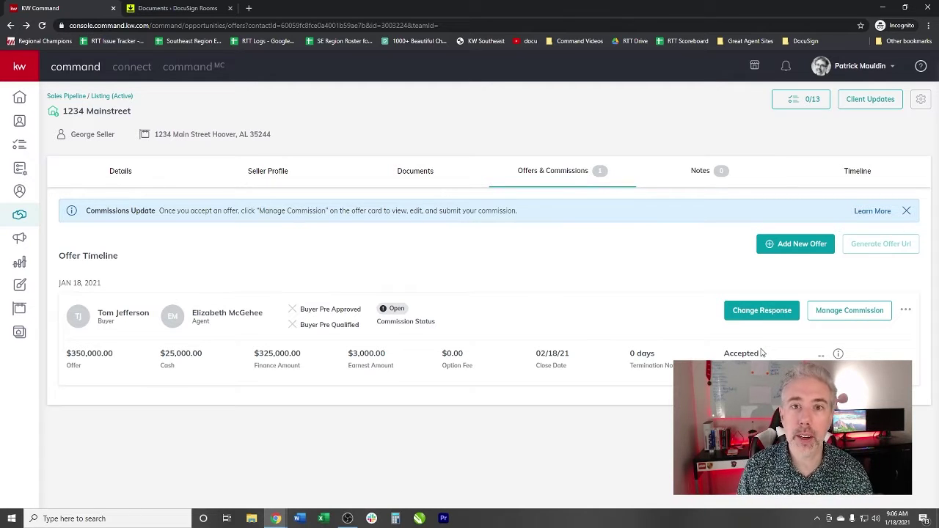
Open the accepted offer's commission and edit its general information, reviewing rate and total.
left_click(849, 310)
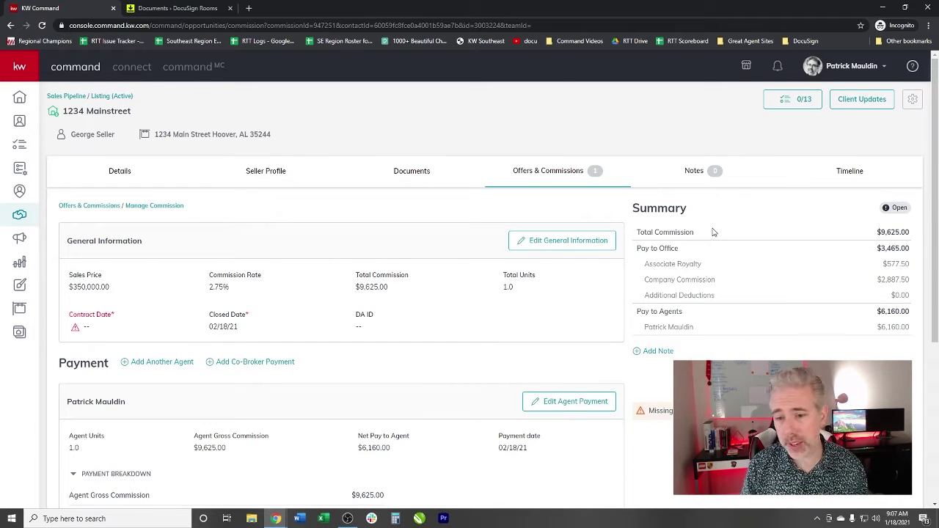
left_click(593, 243)
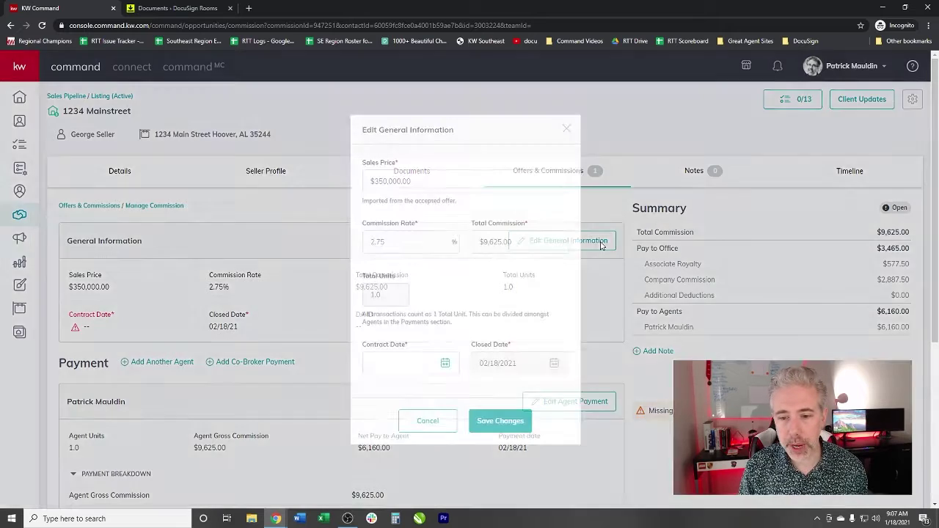
left_click(463, 188)
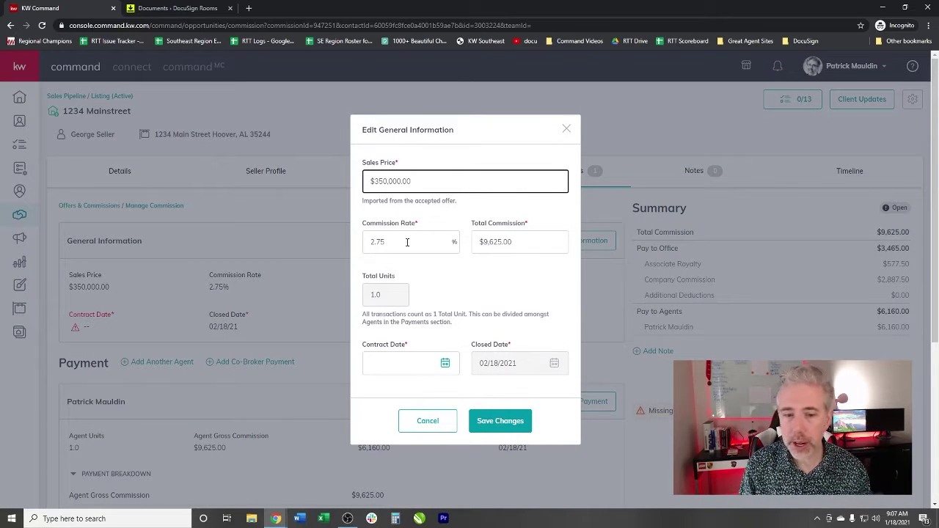
left_click(444, 241)
left_click(544, 247)
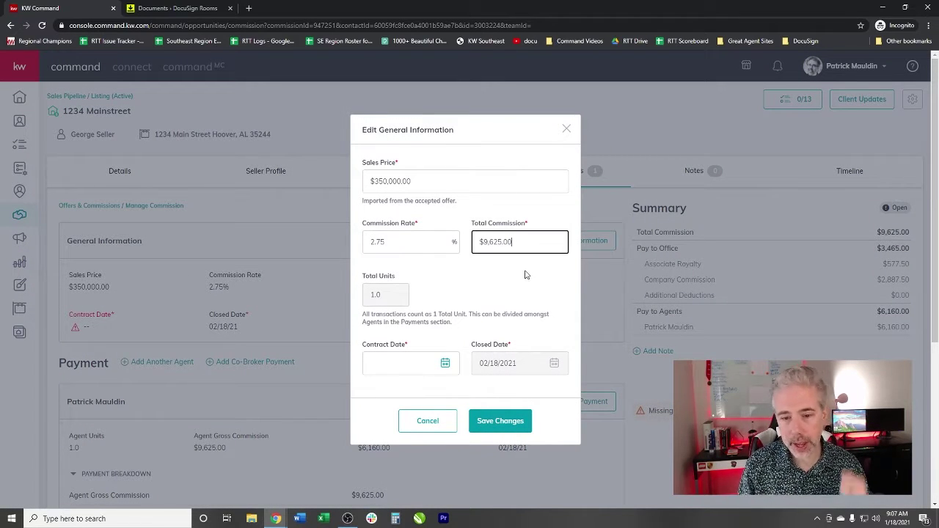
Set the contract date to 1/18/2021 and save the general information.
left_click(414, 369)
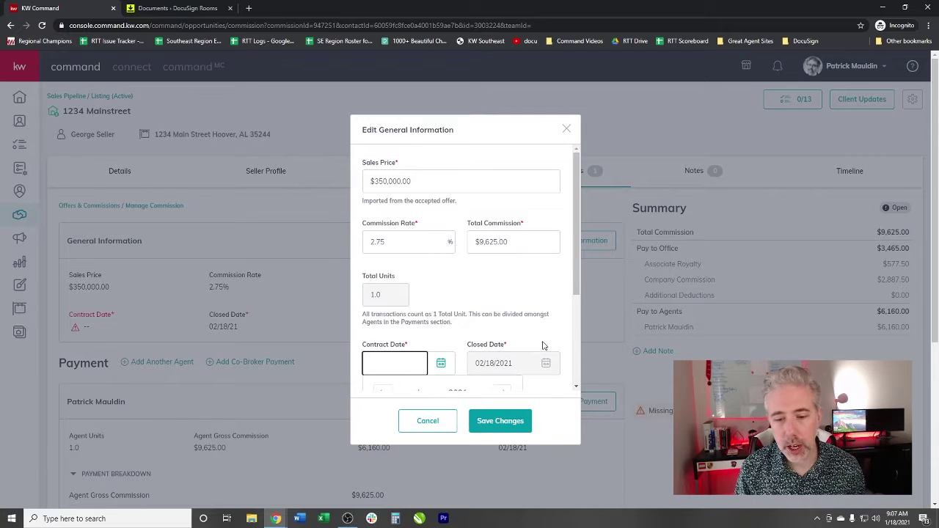
scroll(545, 342, "down", 3)
left_click(503, 241)
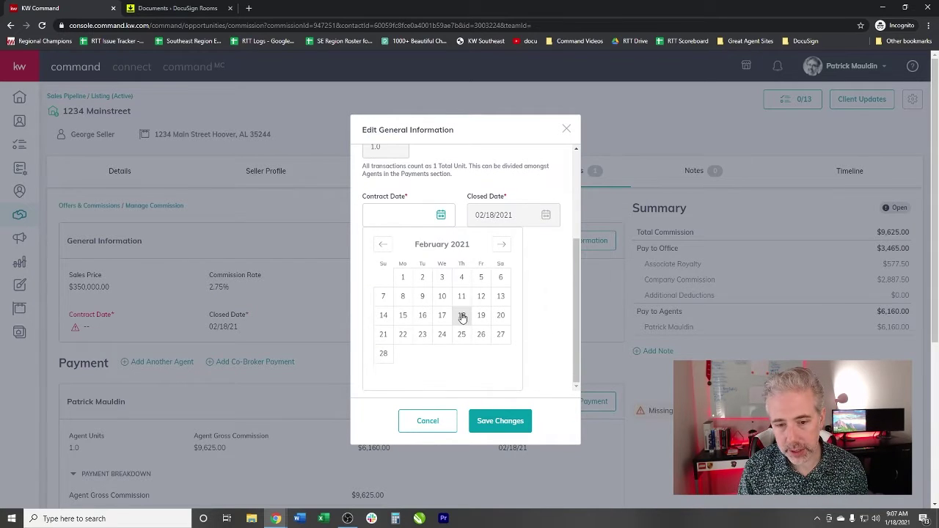
left_click(461, 312)
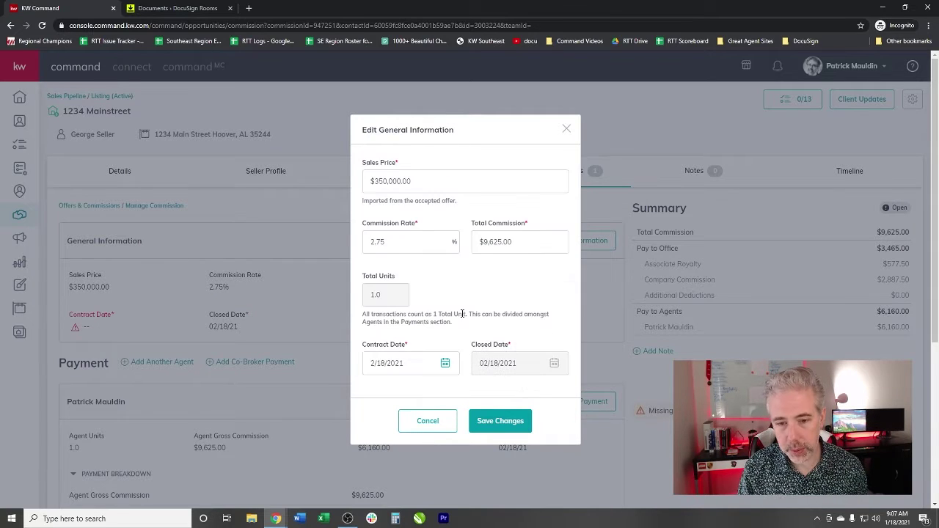
left_click(445, 363)
scroll(374, 308, "down", 2)
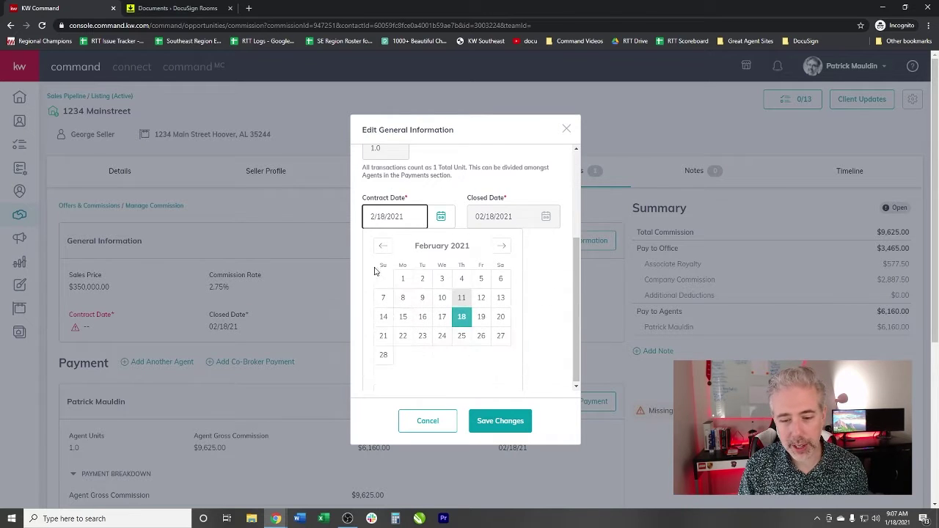
left_click(381, 247)
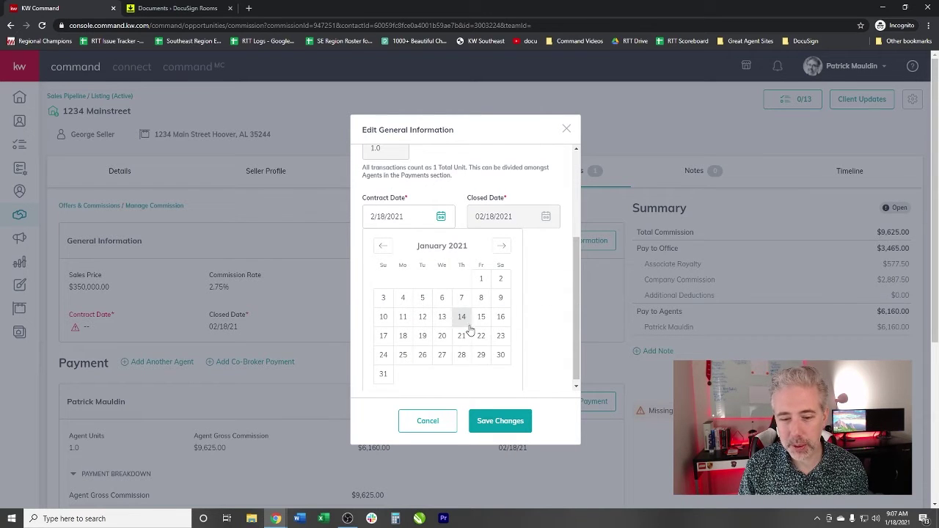
left_click(396, 335)
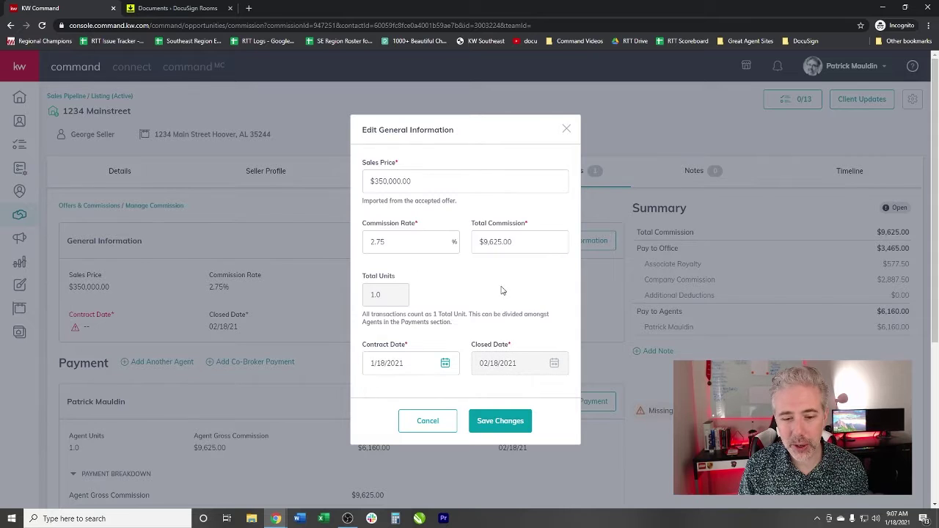
left_click(516, 423)
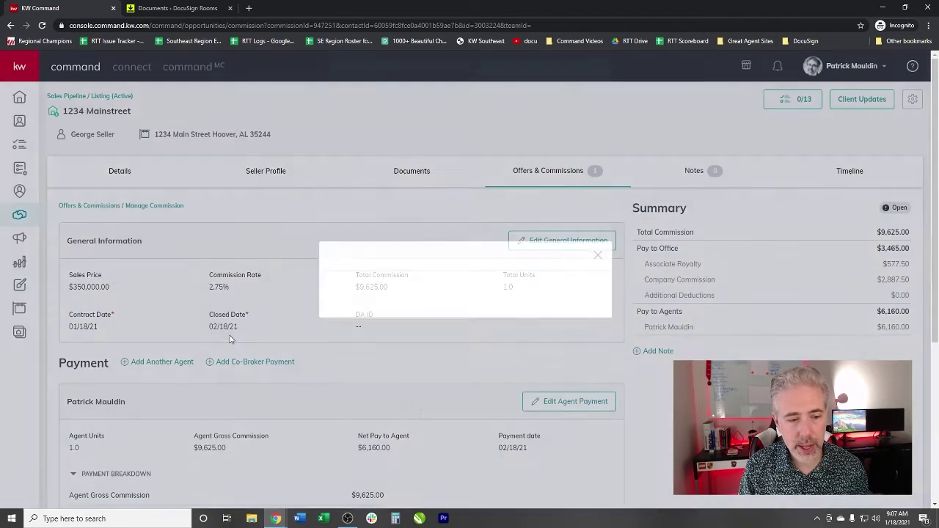
scroll(439, 337, "down", 2)
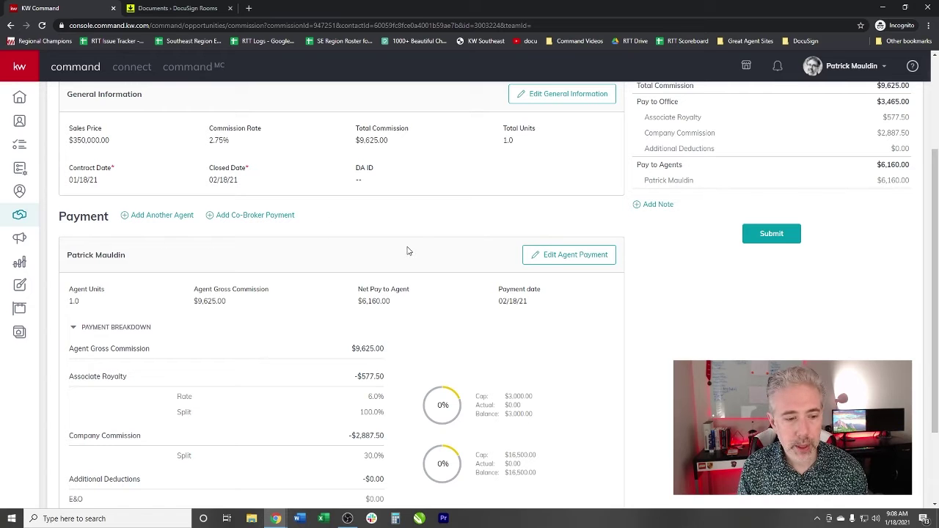
scroll(409, 253, "down", 1)
scroll(323, 440, "down", 1)
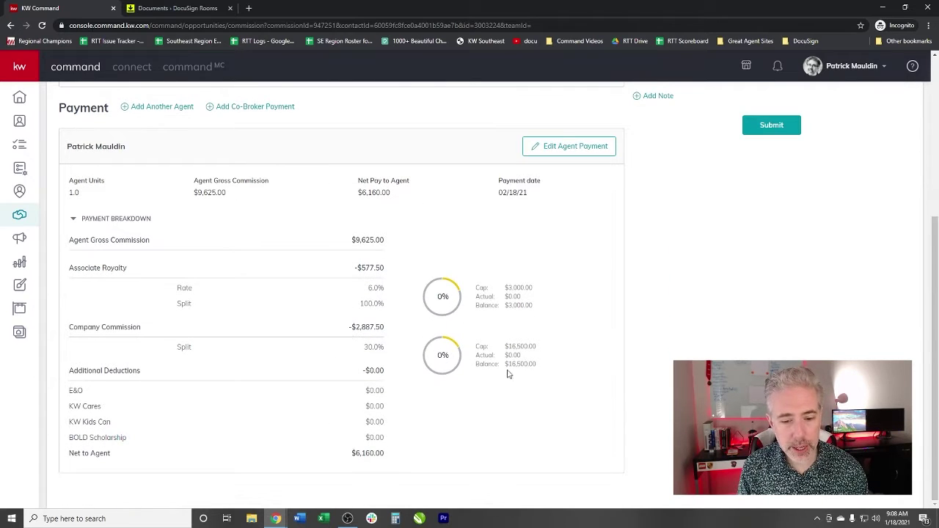
Enter agent deductions: KW Cares 100, KW Kids Can 50, BOLD Scholarship 5.
left_click(572, 147)
scroll(484, 323, "down", 3)
left_click(508, 301)
type("100")
left_click(519, 330)
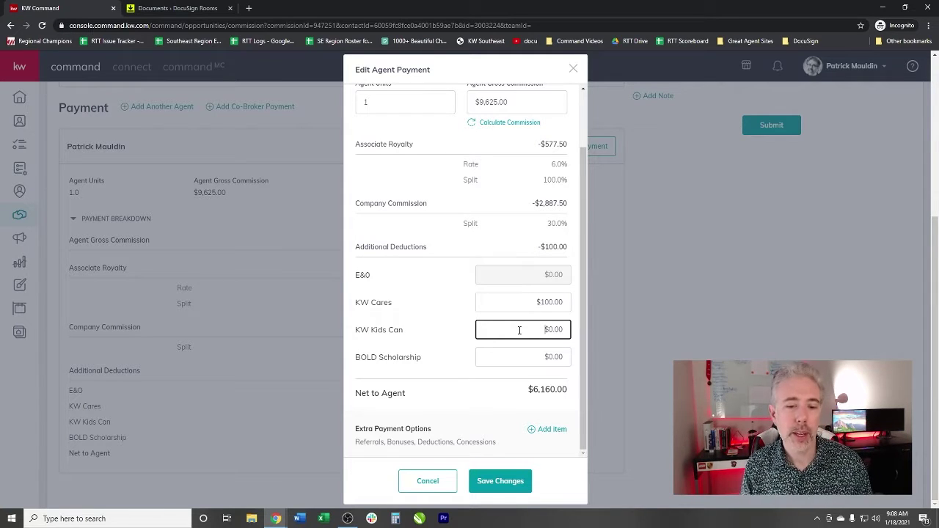
left_click(411, 331)
left_click(520, 322)
type("50")
key("Delete")
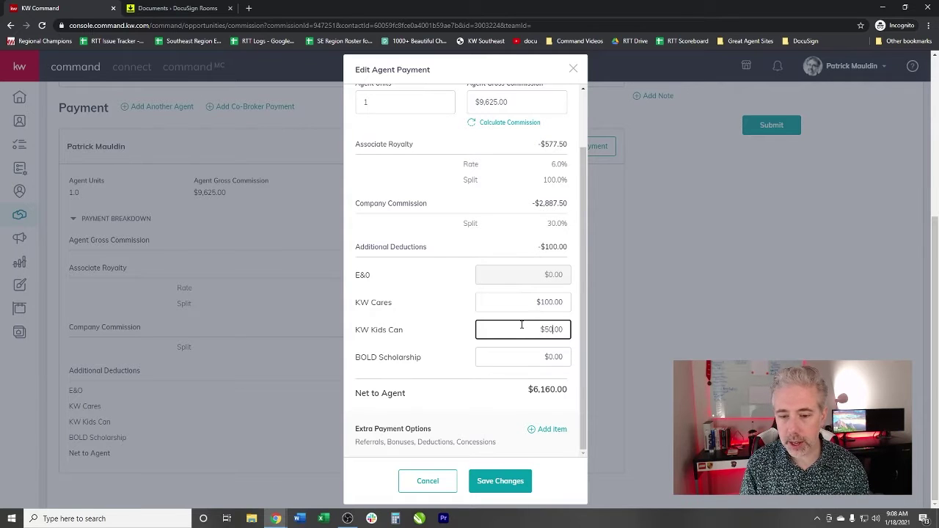
left_click(526, 355)
type("5")
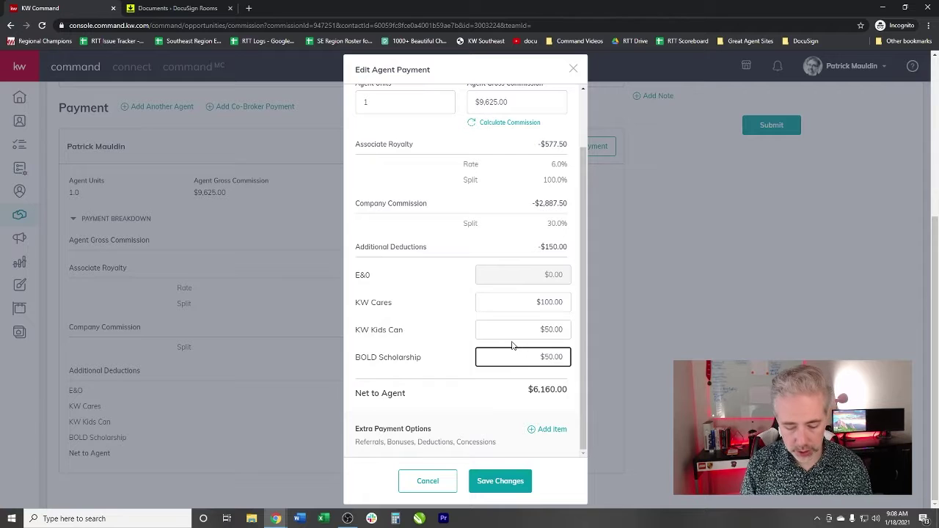
key("Delete")
left_click(407, 309)
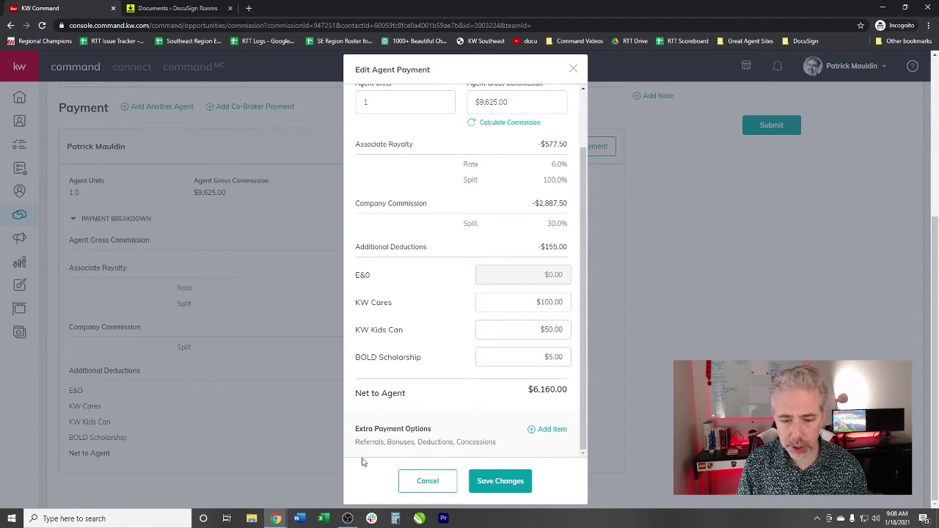
Add a new Deduction item described as Office Bill with amount 88.
left_click(561, 431)
left_click(480, 233)
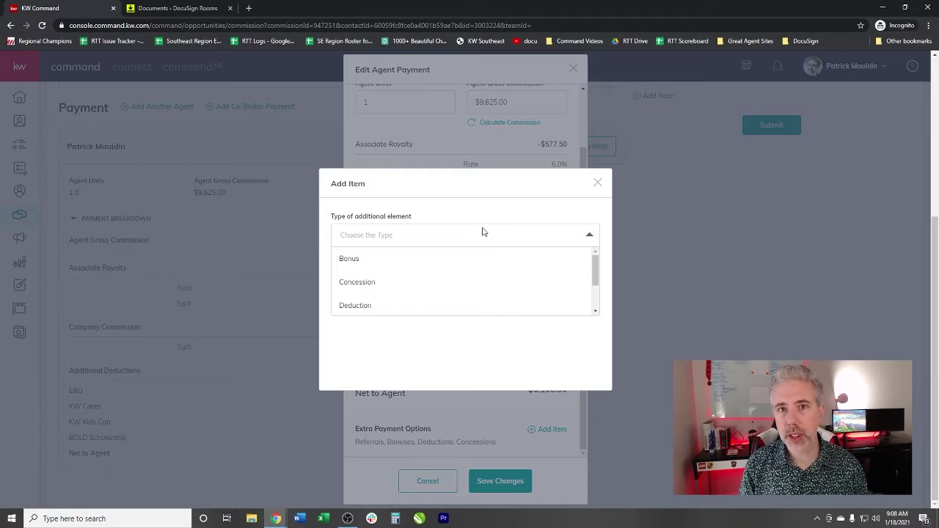
scroll(469, 262, "down", 2)
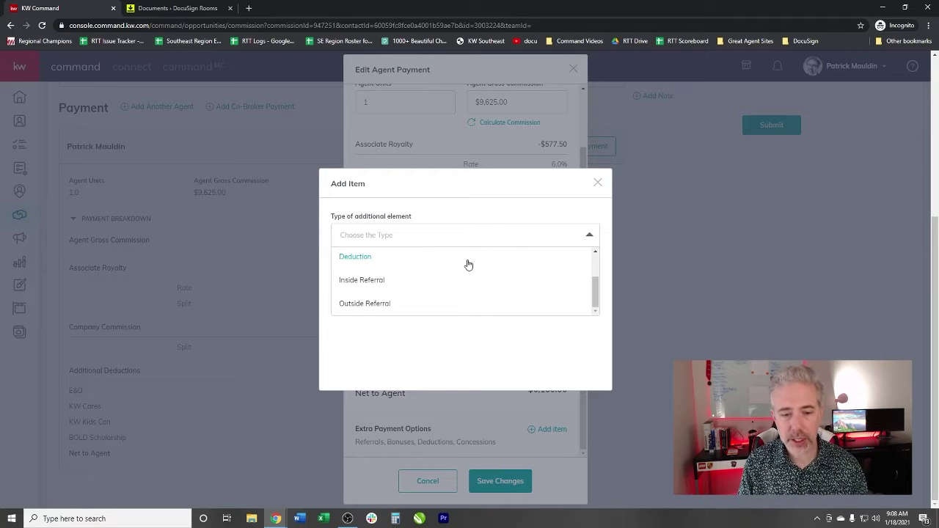
left_click(371, 264)
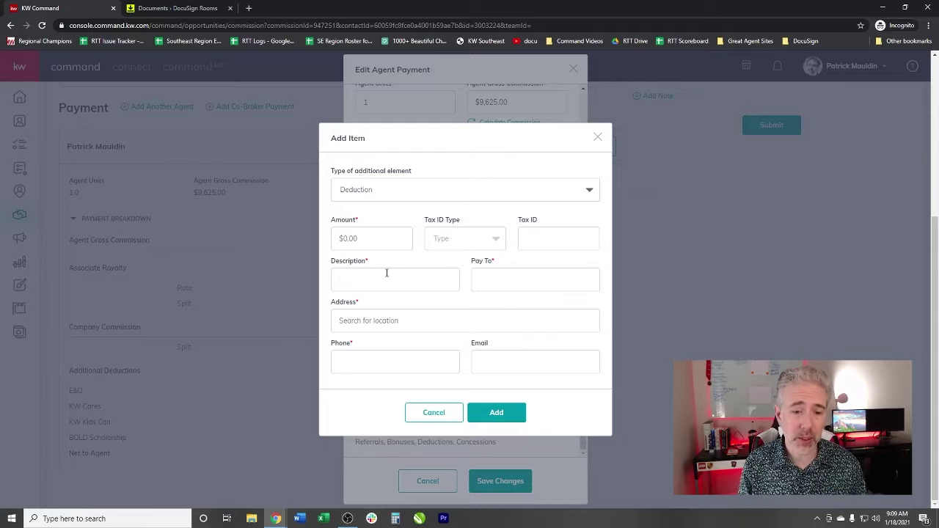
left_click(388, 280)
type("Office Bi")
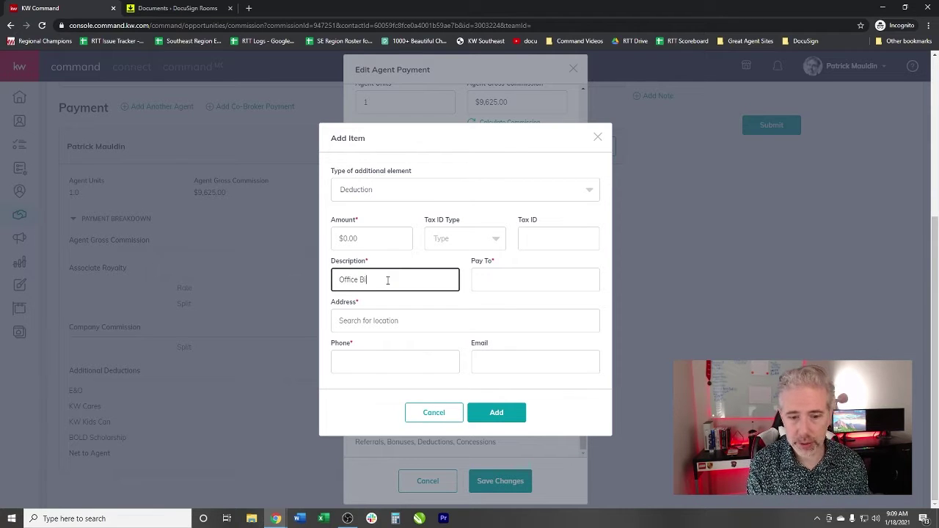
type("ll")
left_click(393, 244)
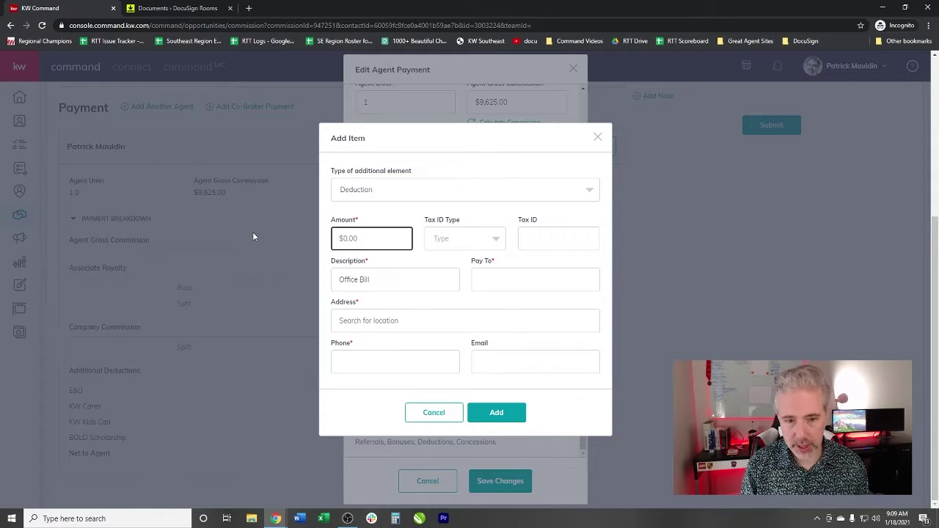
type("88")
Fill in the office as payee with its address and phone, then add the deduction.
left_click(478, 236)
left_click(481, 237)
left_click(520, 282)
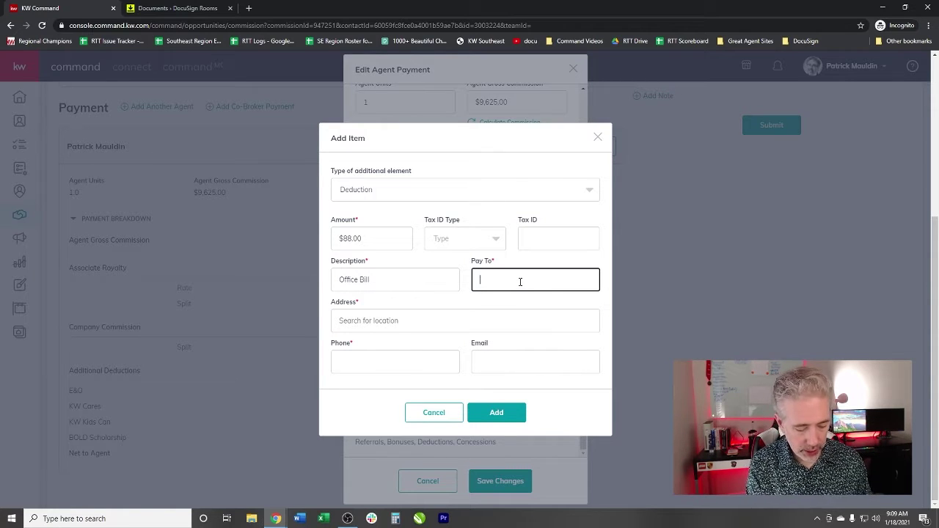
type("The Oiffce")
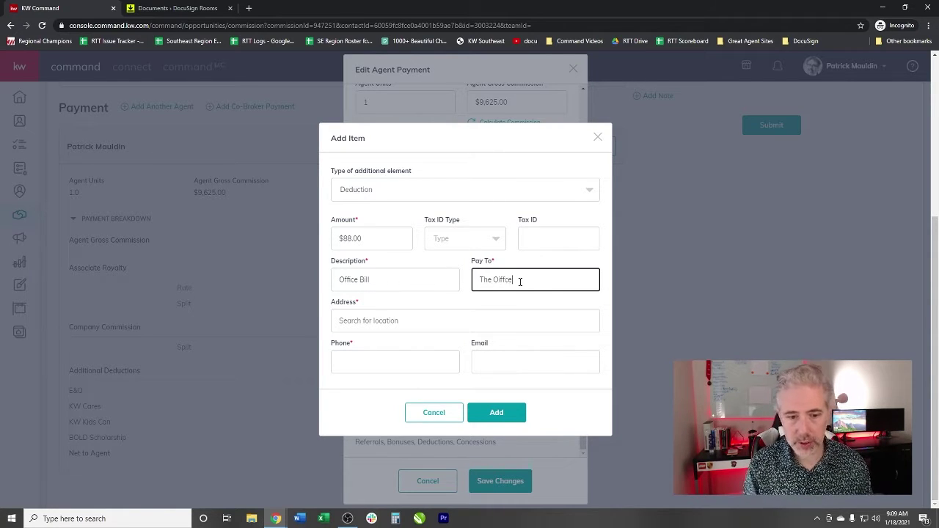
left_click(444, 316)
type("1021")
left_click(461, 285)
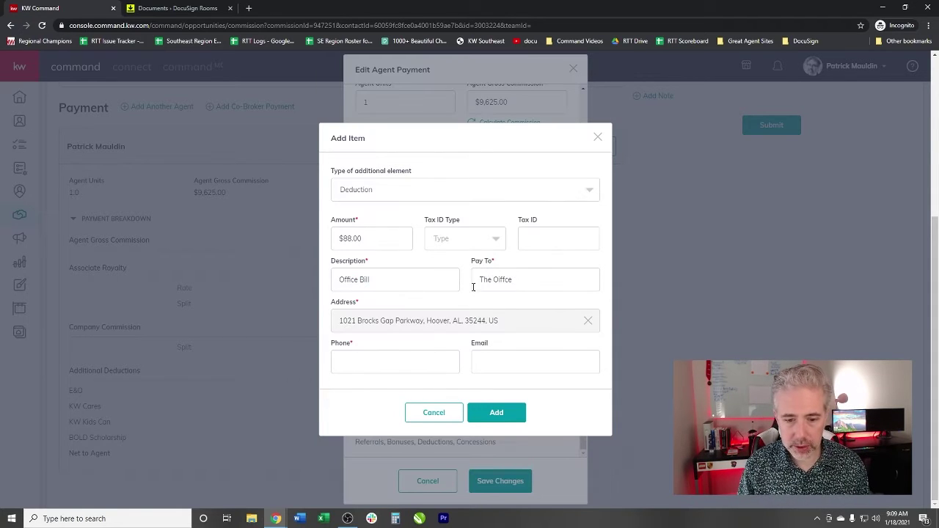
left_click(417, 357)
type("205) ")
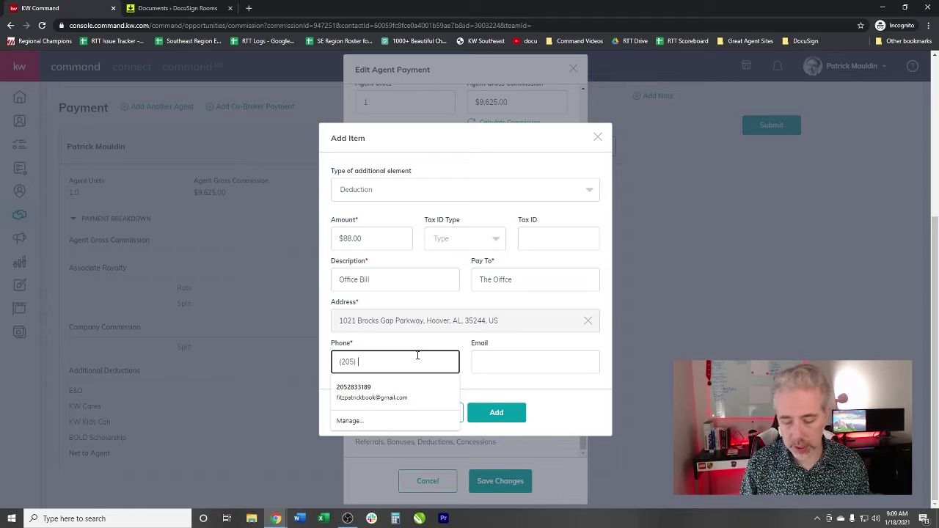
type("9")
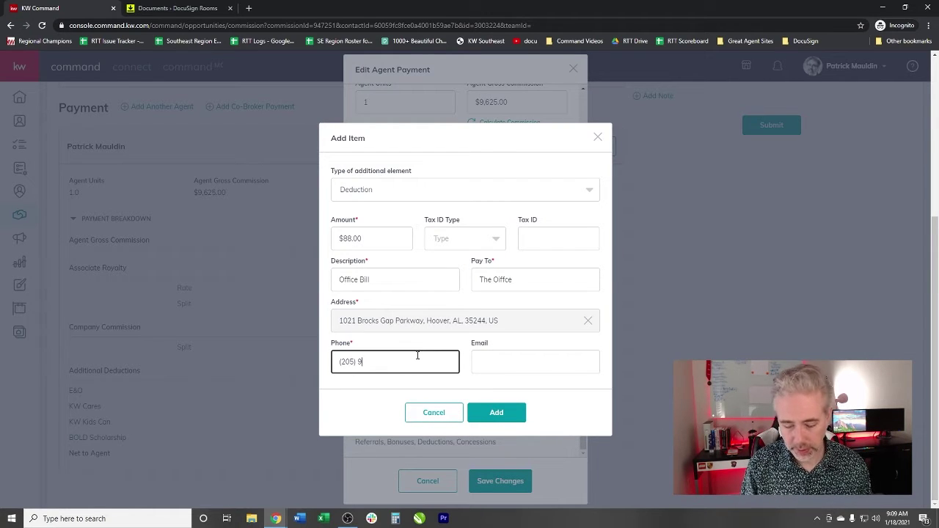
type("99-9991")
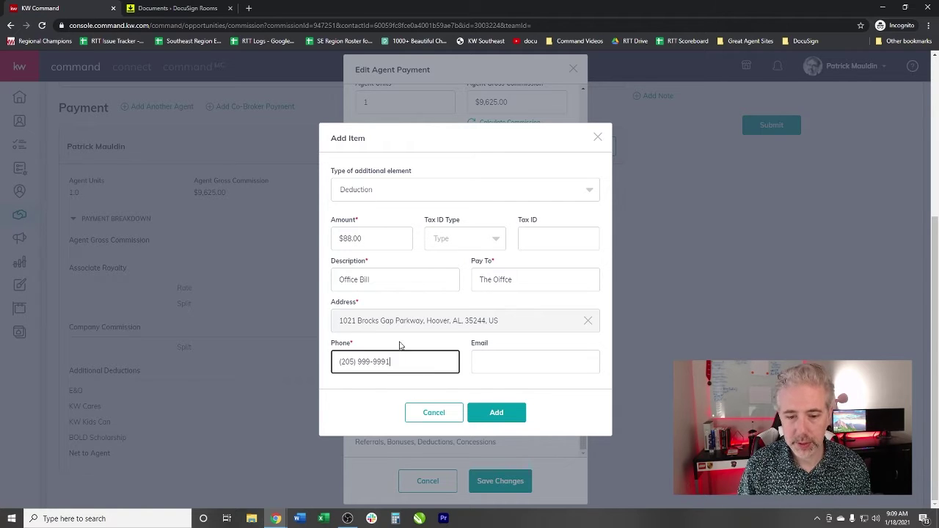
left_click(497, 412)
scroll(499, 456, "down", 1)
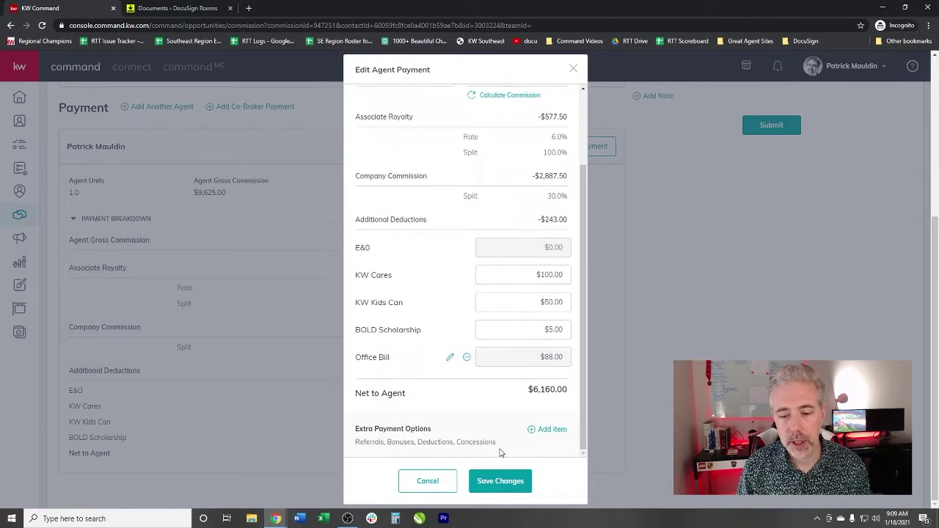
Save the agent payment edits, check the $5,917.00 summary, and start a commission note.
left_click(500, 480)
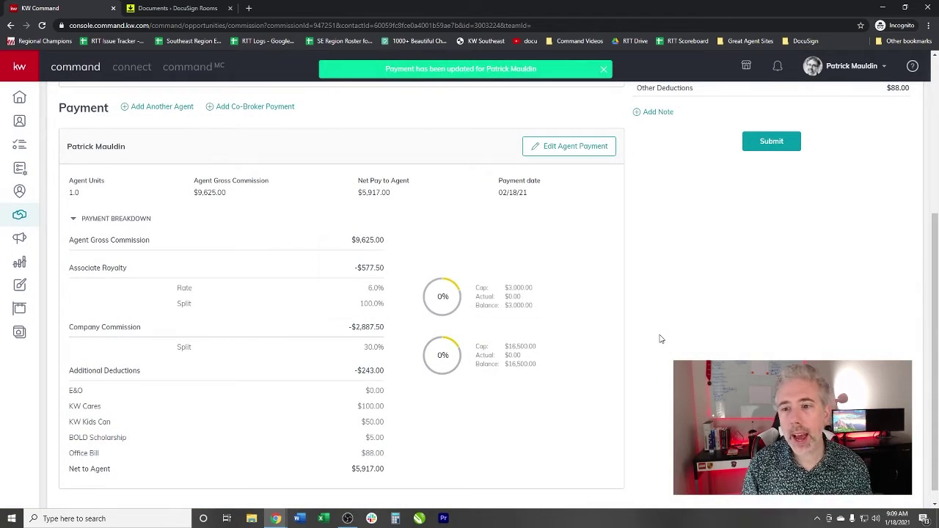
scroll(664, 337, "up", 4)
scroll(656, 419, "down", 1)
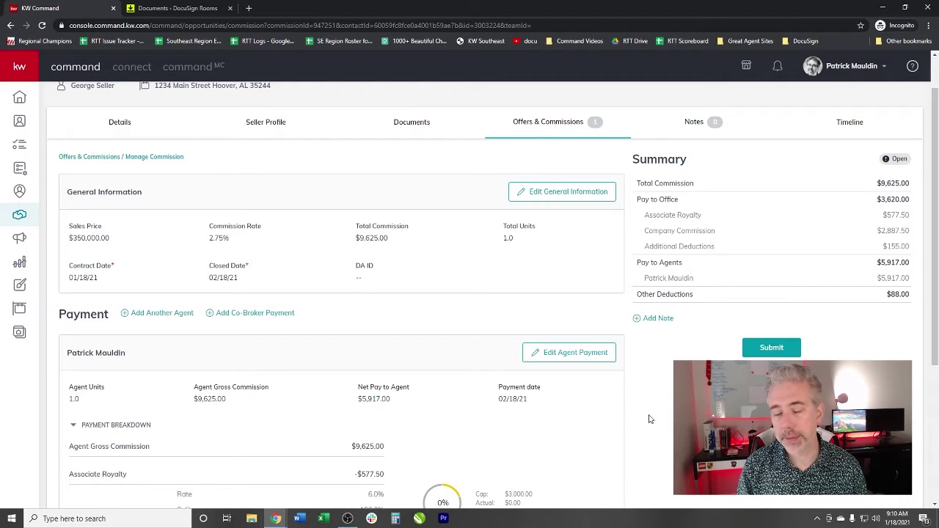
left_click(666, 318)
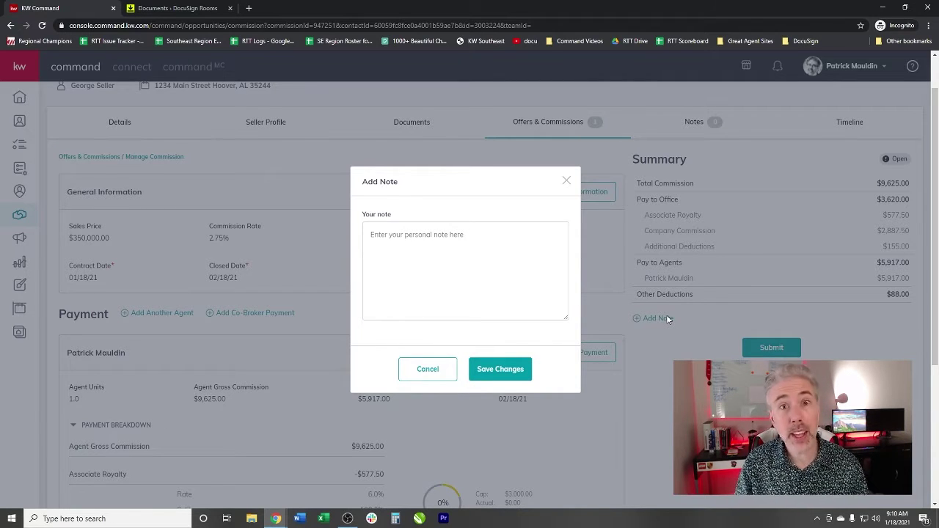
Cancel the Add Note dialog without saving a note.
left_click(419, 369)
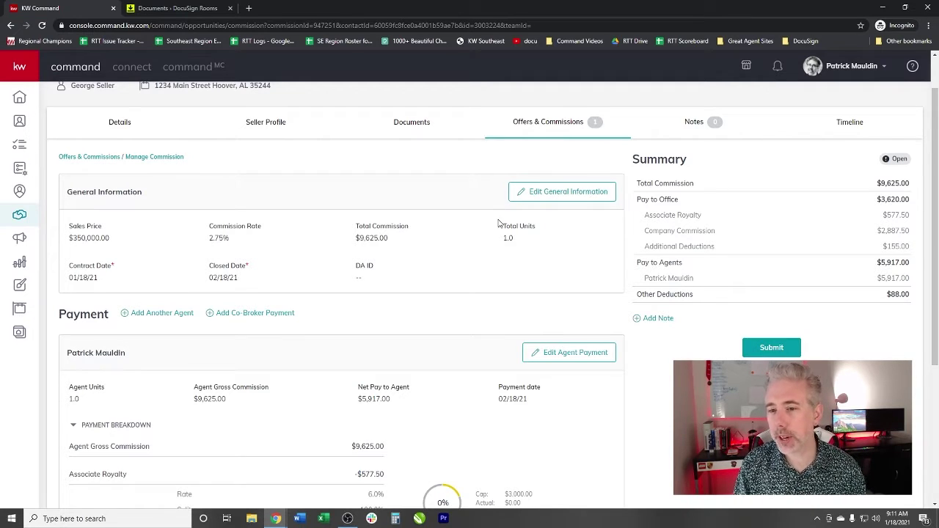
From the Documents checklist, attach a file to RECAD using DocuSign as the source; no documents appear.
left_click(433, 138)
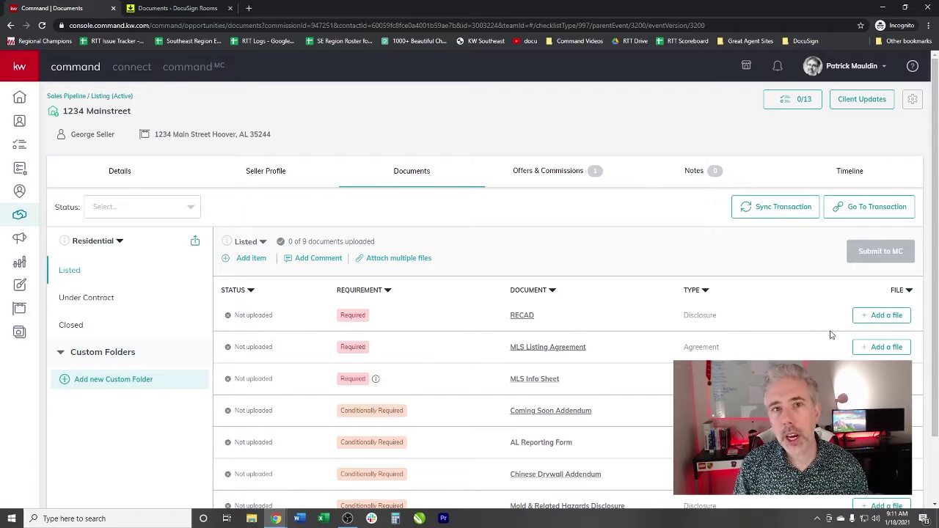
left_click(867, 324)
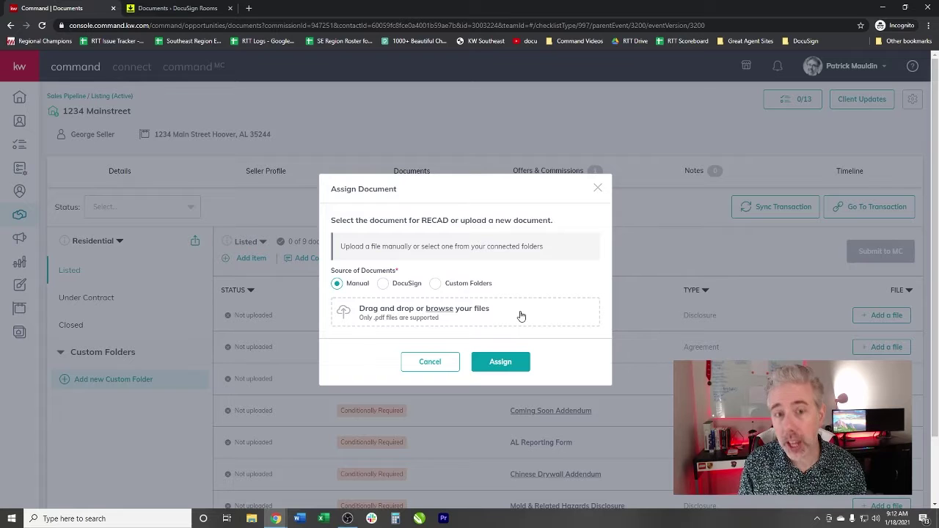
left_click(380, 285)
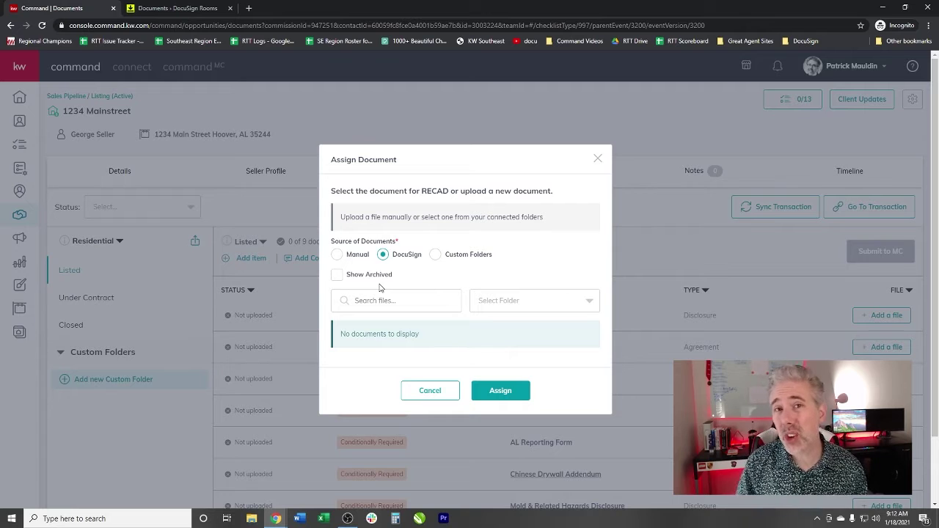
Add the GALMLS Seller Agency Listing Agreement 12-2019 from the Listing Packet forms group to the room.
left_click(170, 8)
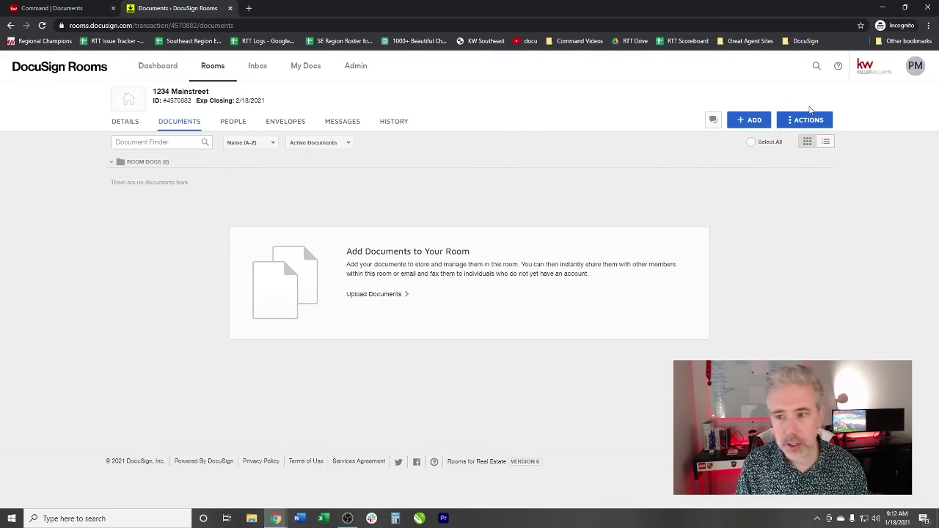
left_click(750, 122)
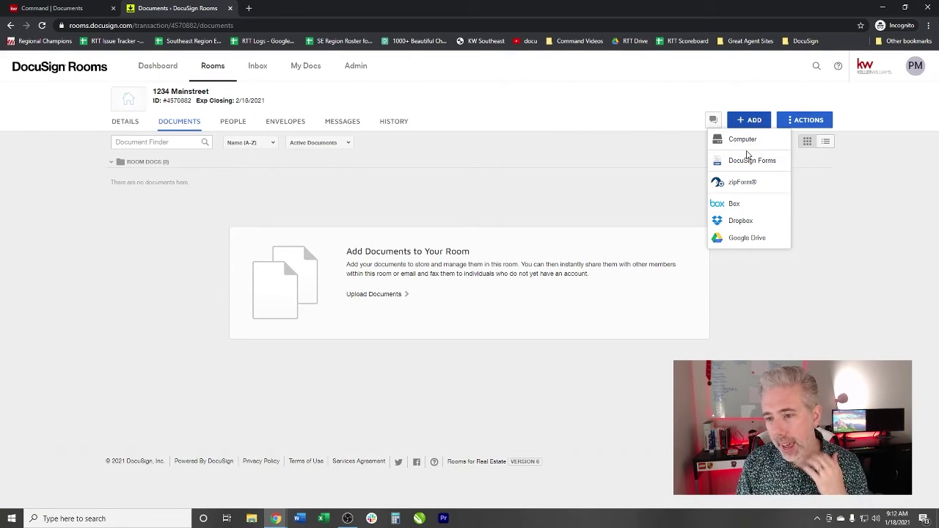
left_click(747, 161)
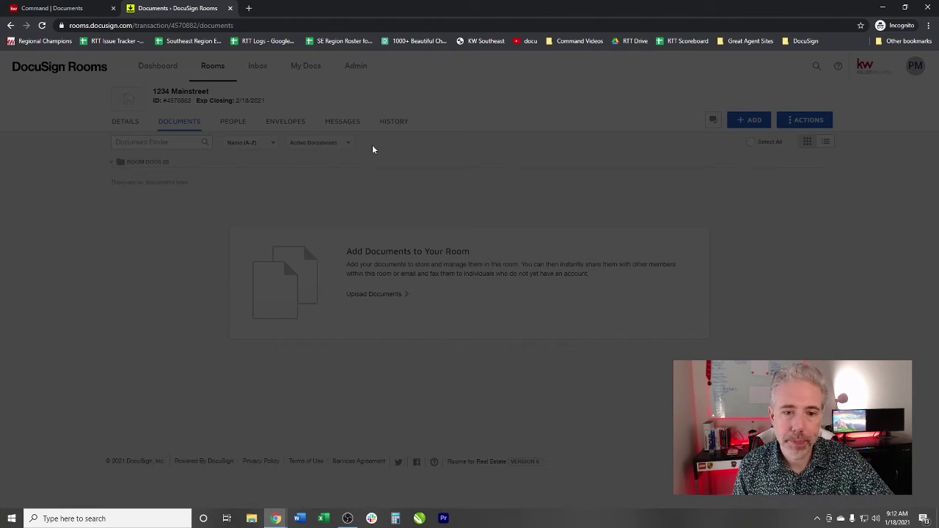
left_click(419, 99)
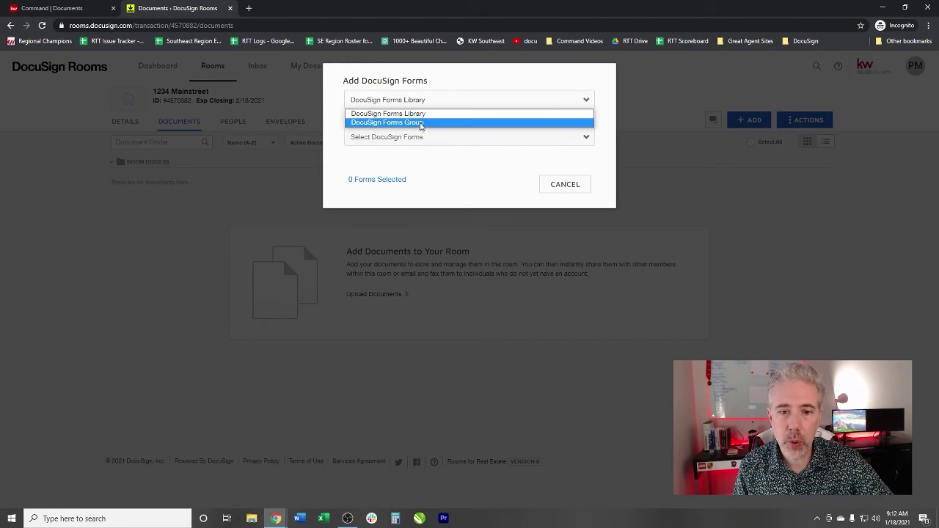
left_click(420, 122)
left_click(423, 136)
left_click(415, 158)
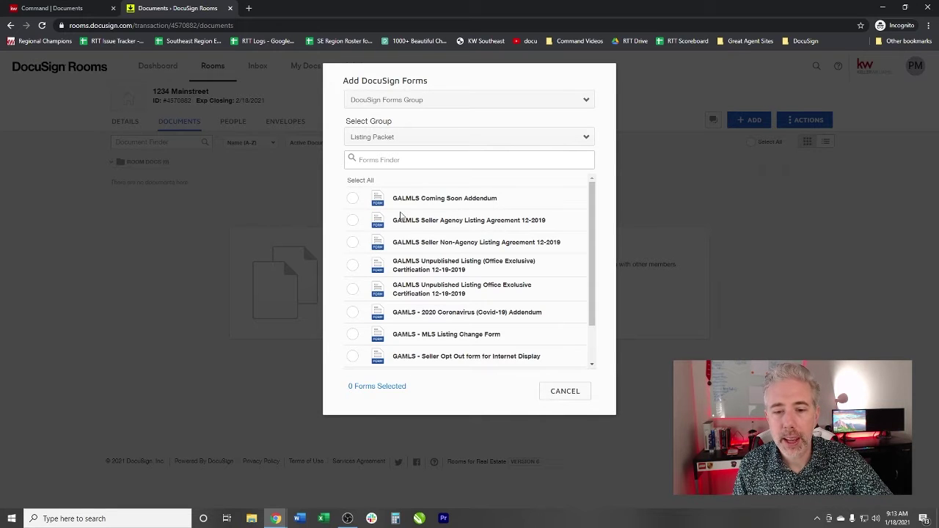
left_click(353, 221)
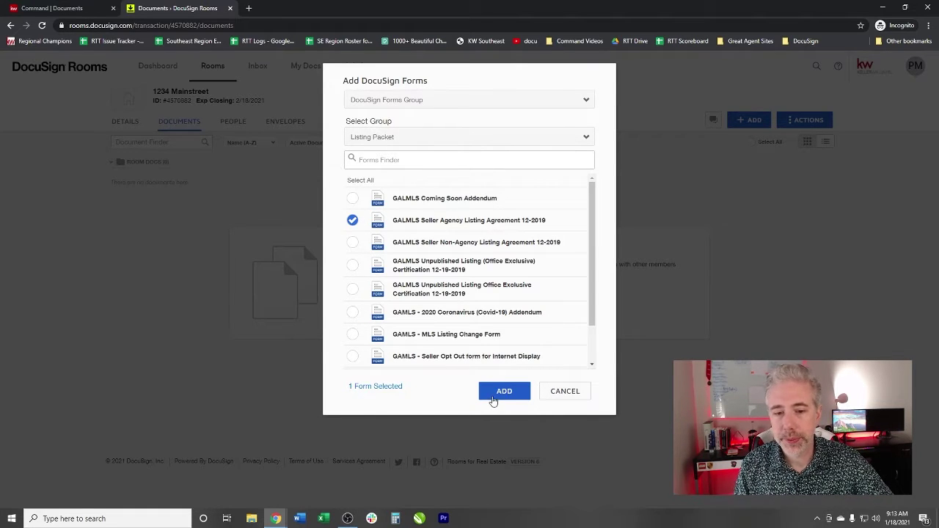
left_click(492, 391)
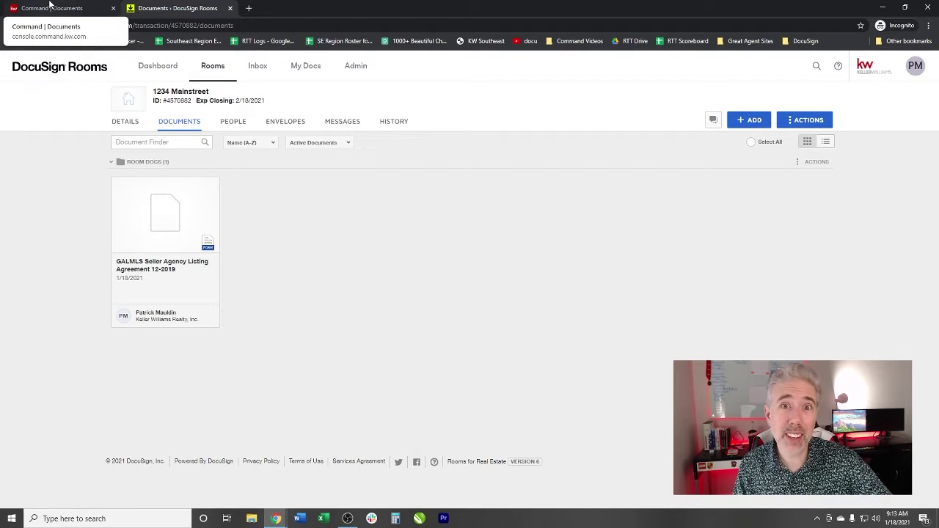
Dismiss the RECAD dialog and assign the DocuSign GALMLS agreement PDF to MLS Listing Agreement instead.
left_click(50, 6)
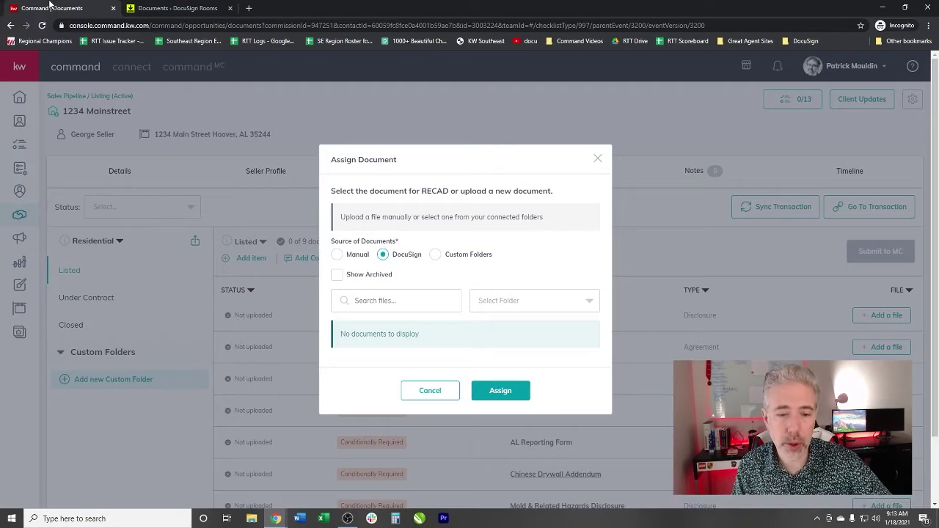
left_click(598, 159)
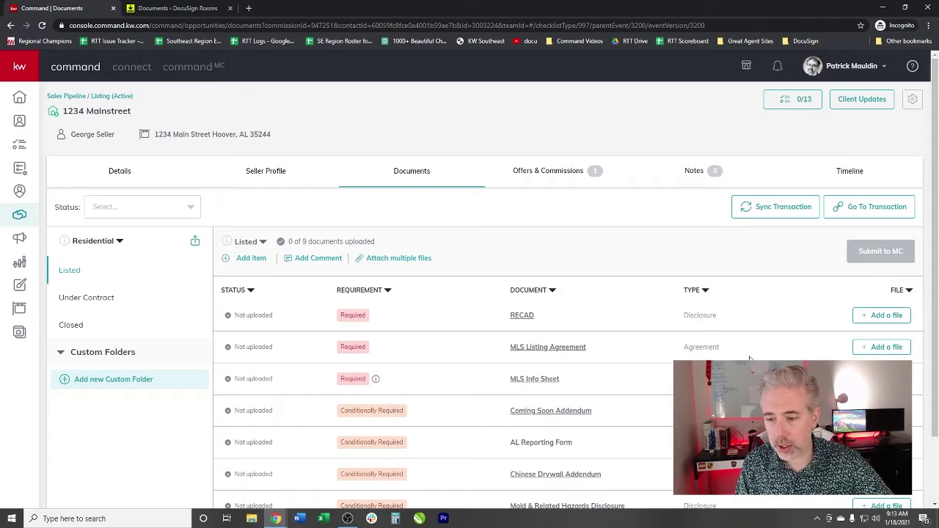
left_click(869, 348)
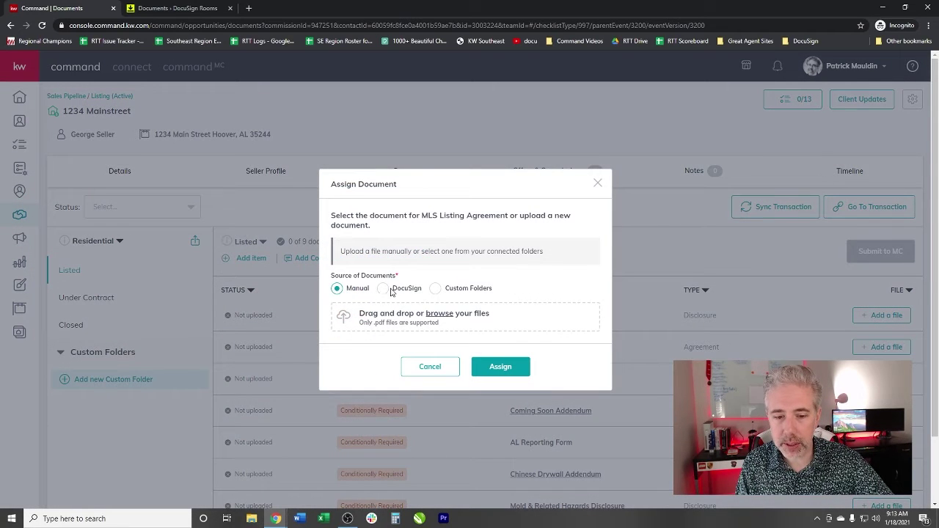
left_click(383, 280)
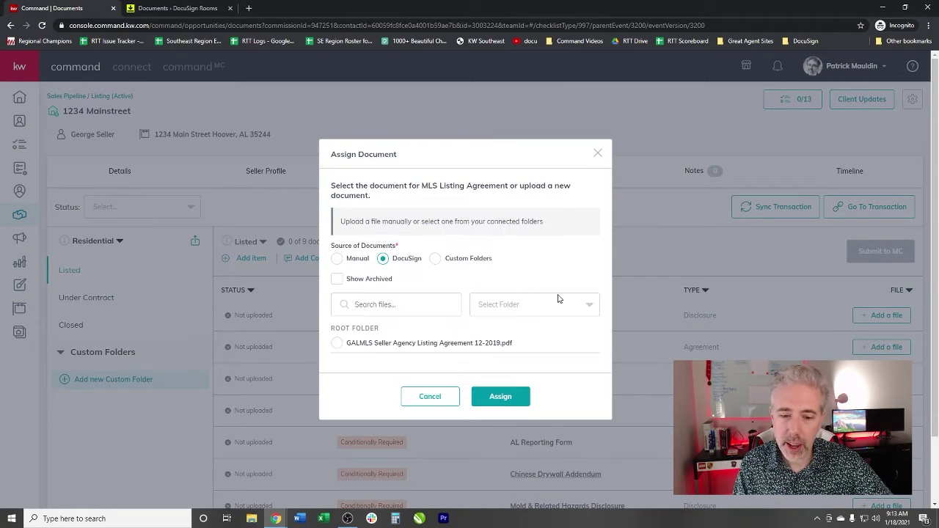
left_click(337, 343)
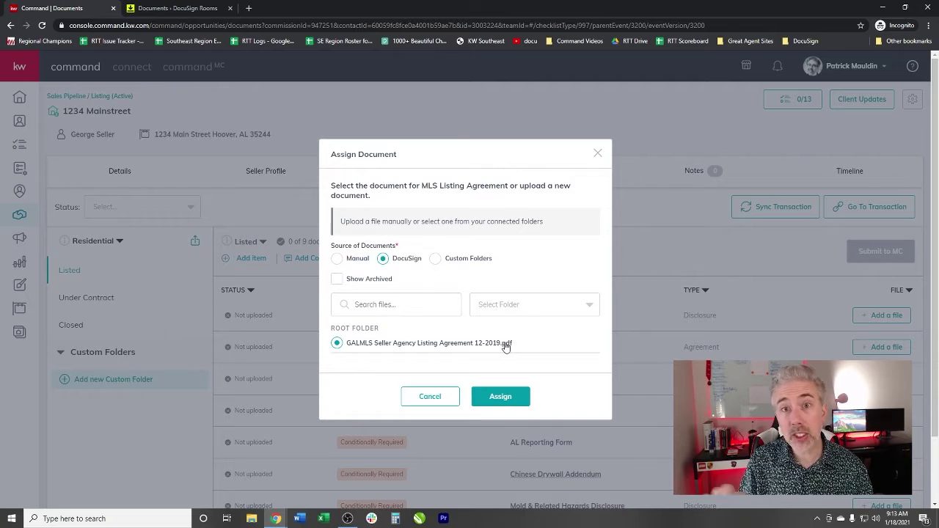
left_click(516, 405)
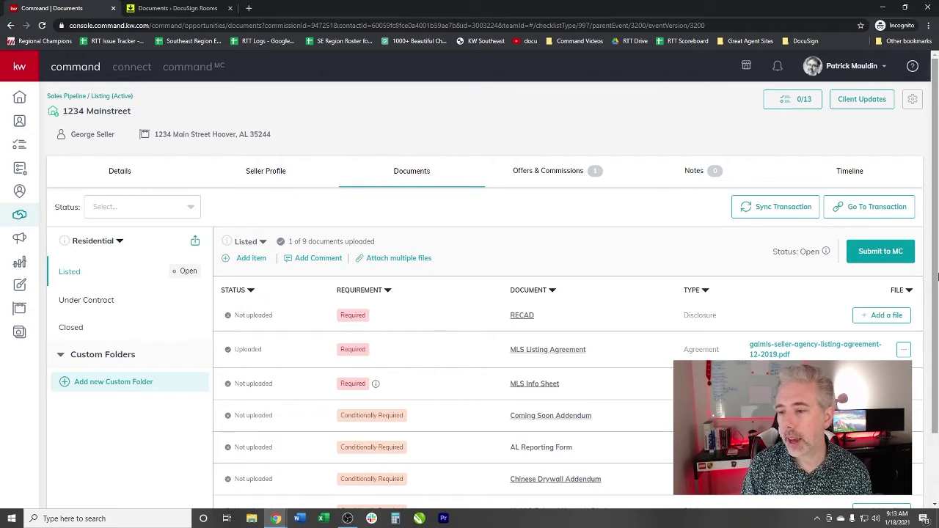
Submit and confirm the listing to MC, see the Submitted status, then check notifications.
left_click(891, 257)
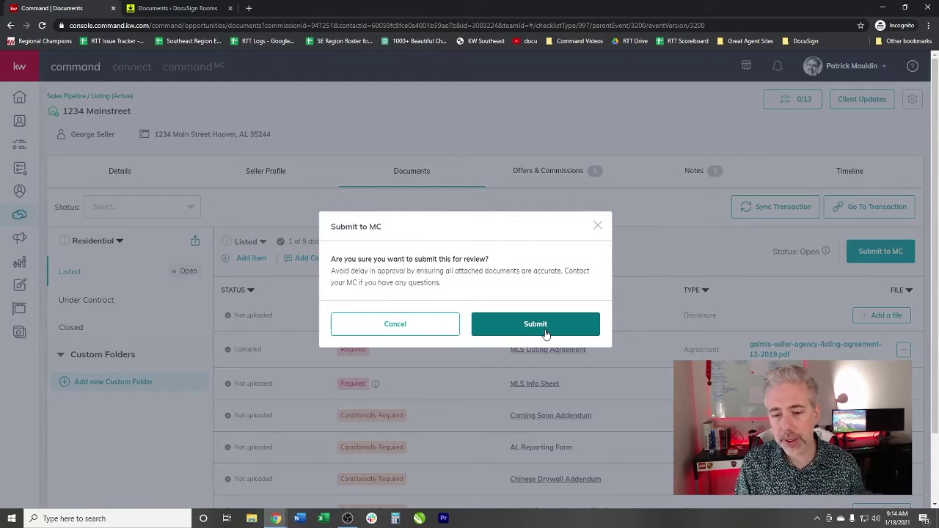
left_click(545, 332)
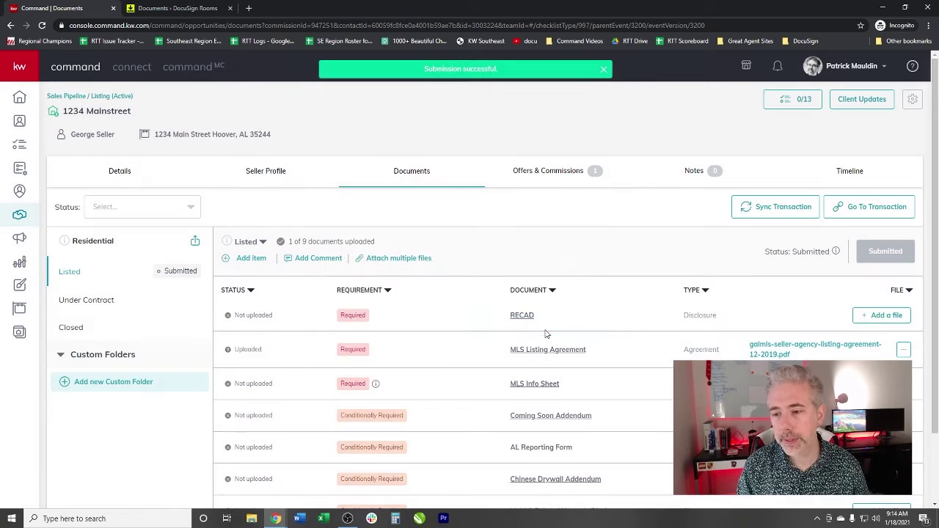
left_click_drag(765, 252, 834, 258)
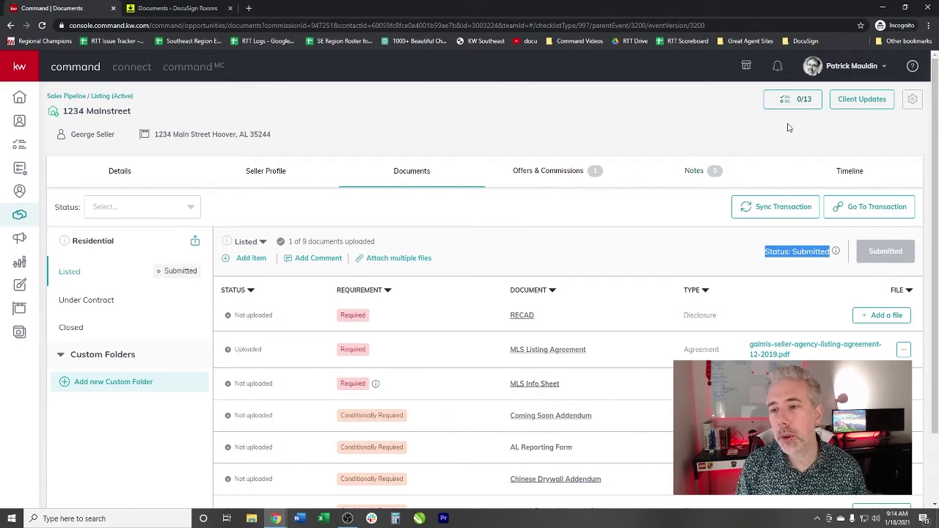
left_click(777, 68)
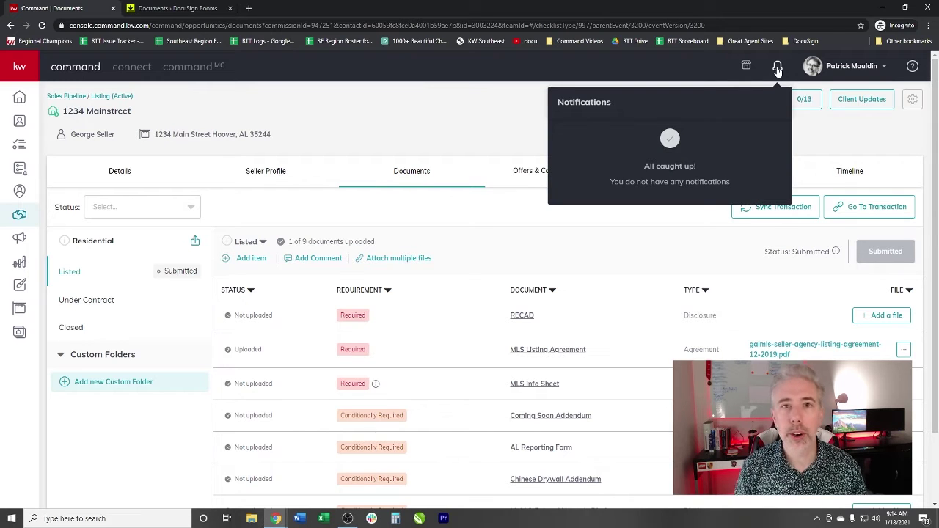
left_click(813, 292)
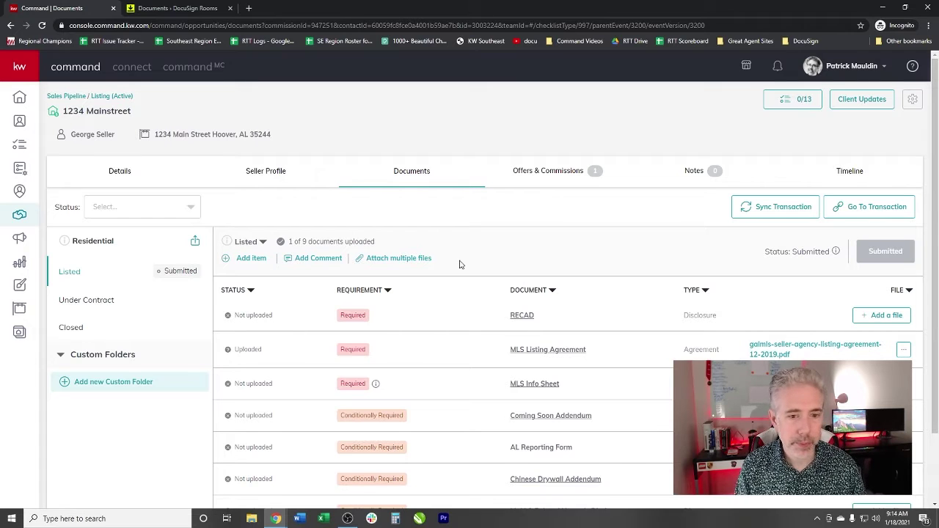
Drag the 1234 Mainstreet card from the Active listings board into Under Contract.
left_click(22, 218)
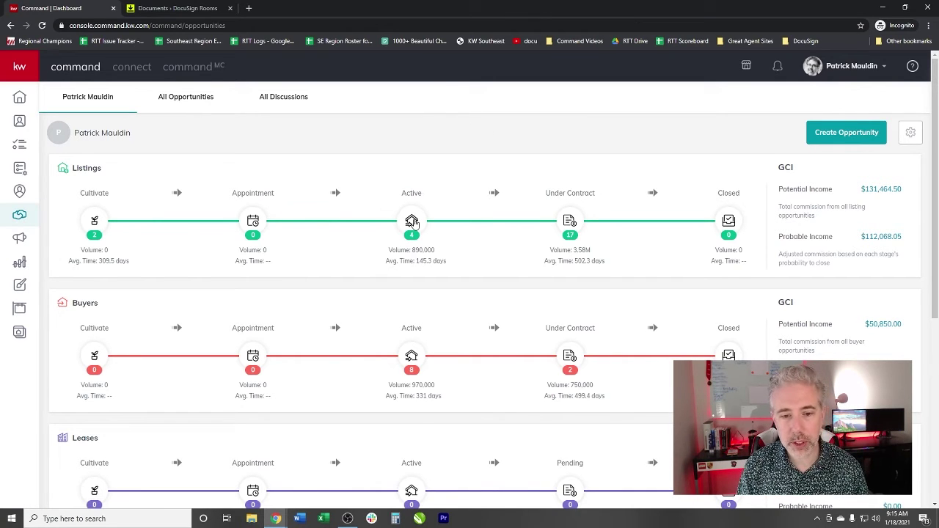
left_click(411, 221)
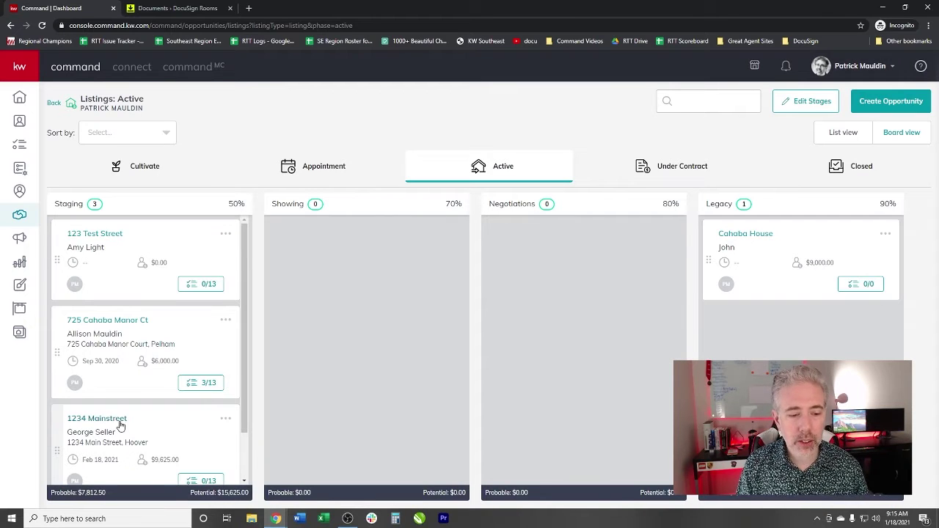
left_click_drag(54, 418, 638, 165)
left_click(642, 168)
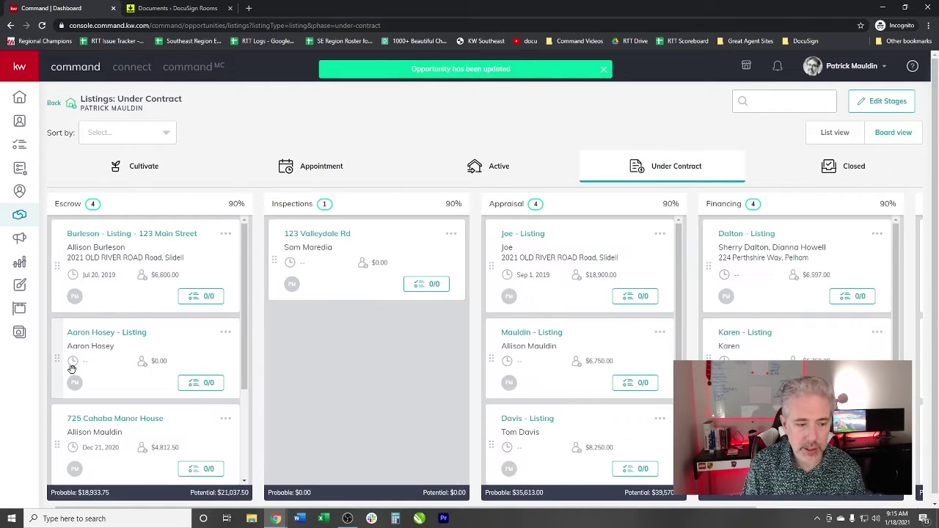
On the Under Contract board, move 1234 Mainstreet through Financing into Clear to Close.
scroll(71, 368, "down", 2)
left_click_drag(59, 392, 714, 257)
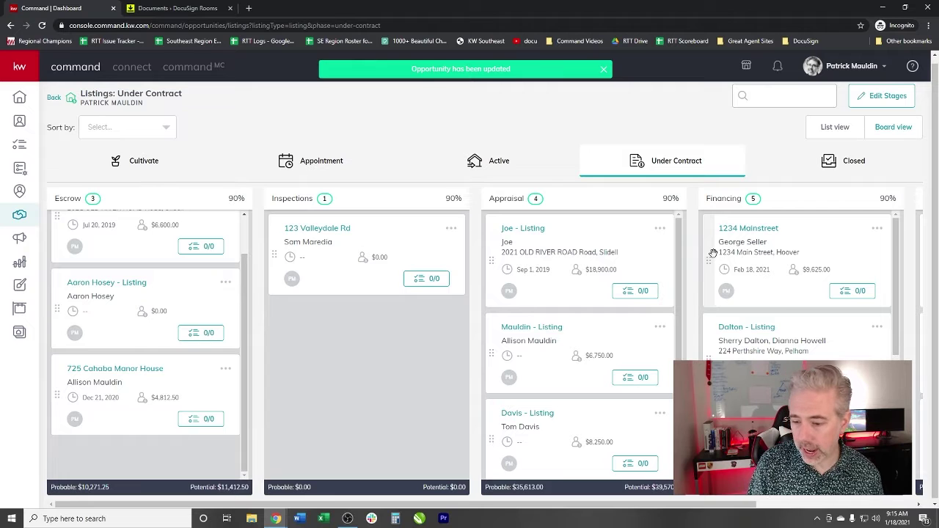
scroll(755, 250, "right", 3)
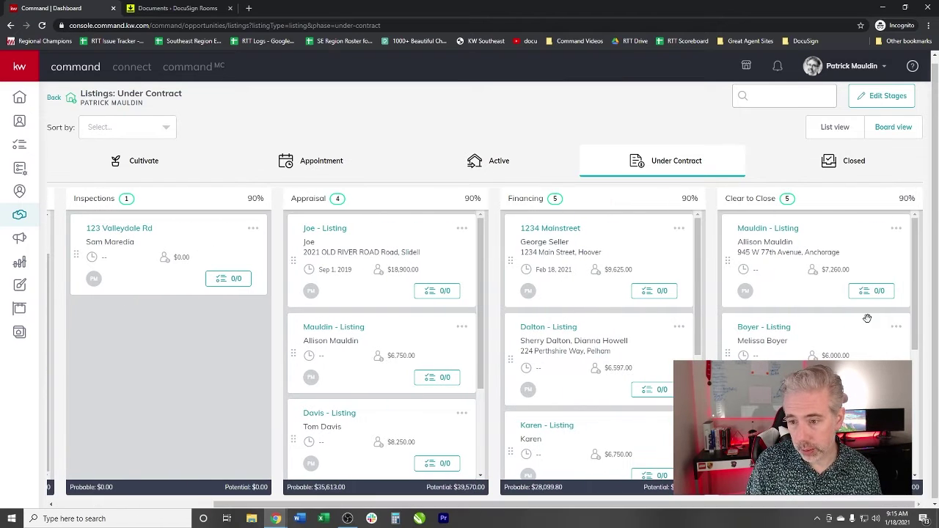
left_click_drag(513, 255, 730, 253)
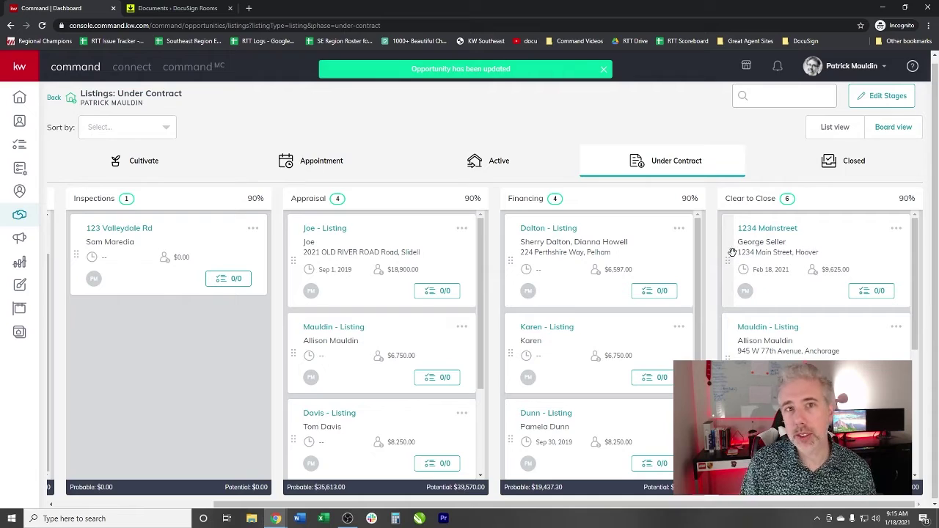
Drag 1234 Mainstreet to Closed and confirm 1/18/2021 as the closing date.
left_click_drag(730, 257, 813, 174)
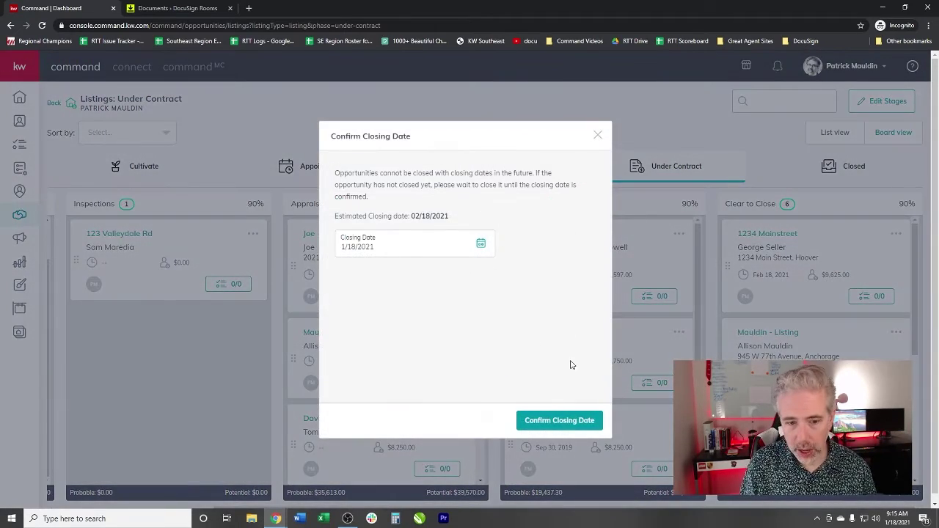
left_click(480, 244)
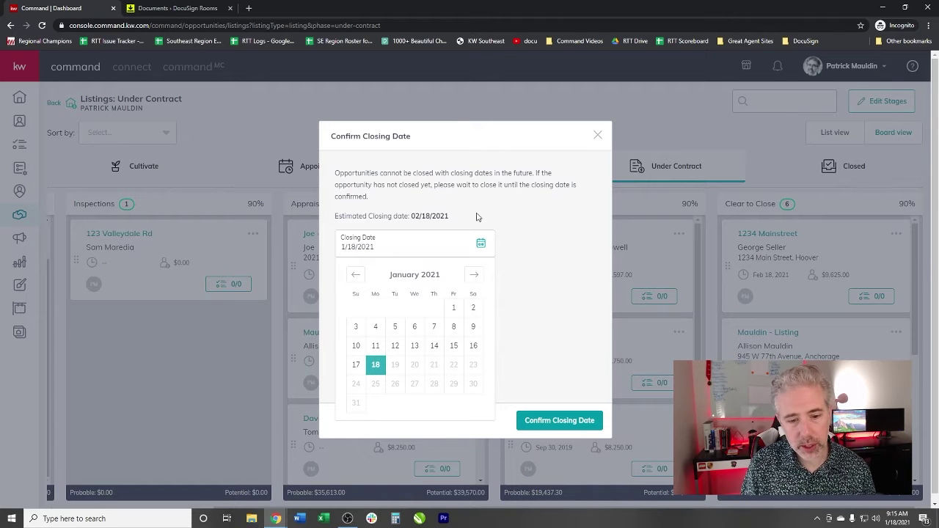
left_click(441, 214)
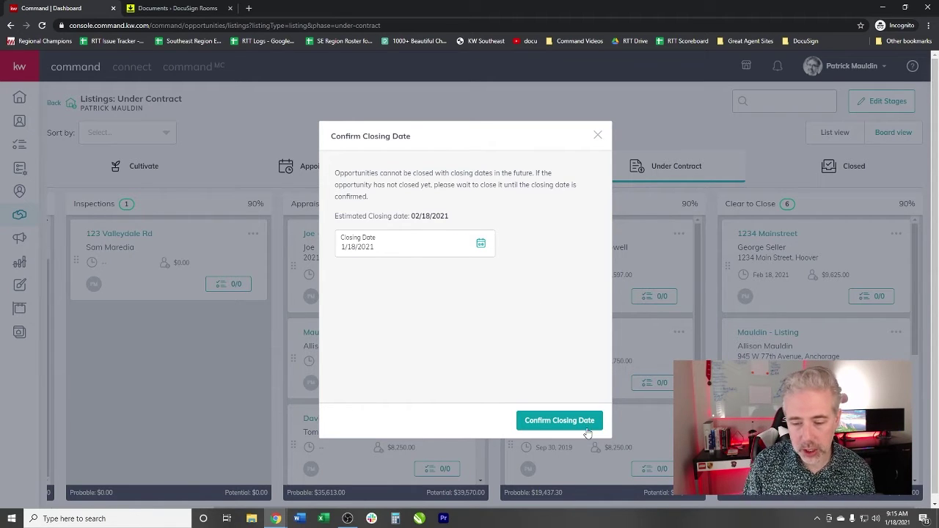
left_click(557, 421)
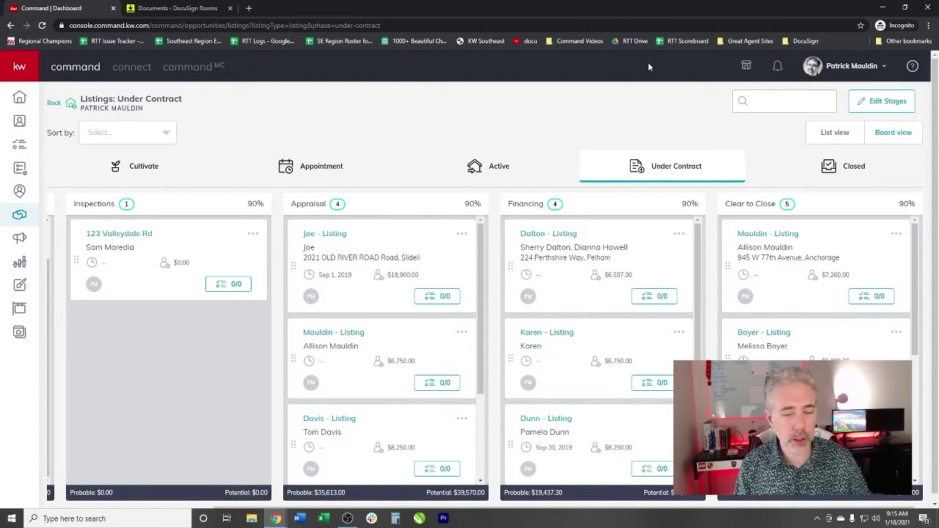
Look over the Closed board, then bring up the All Opportunities list.
left_click(808, 177)
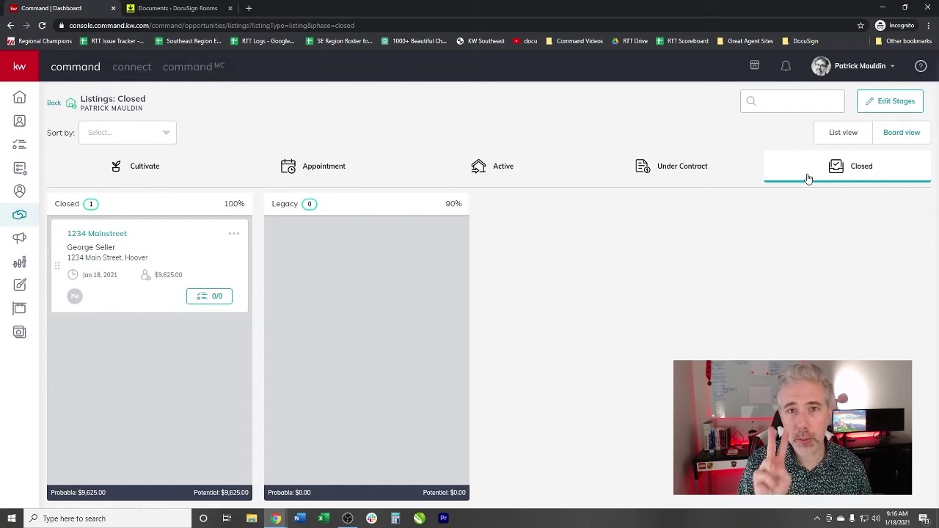
left_click(22, 216)
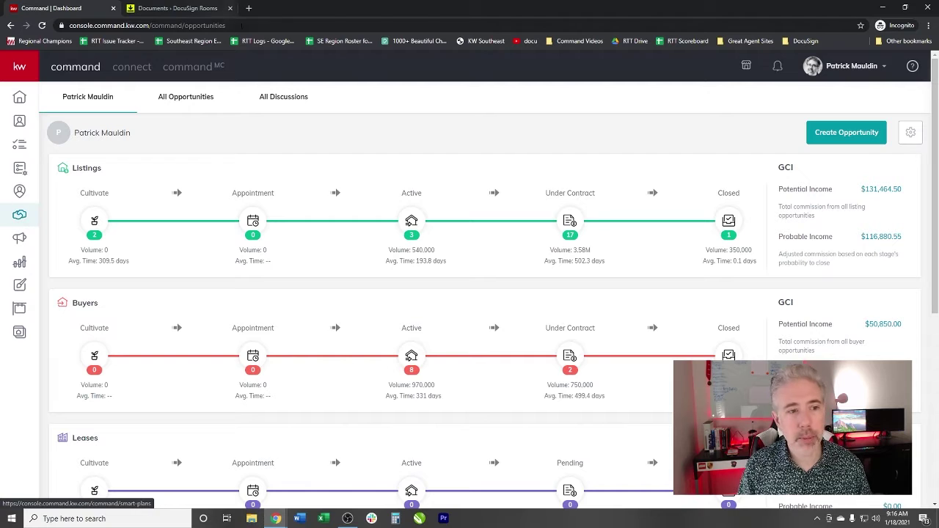
left_click(187, 98)
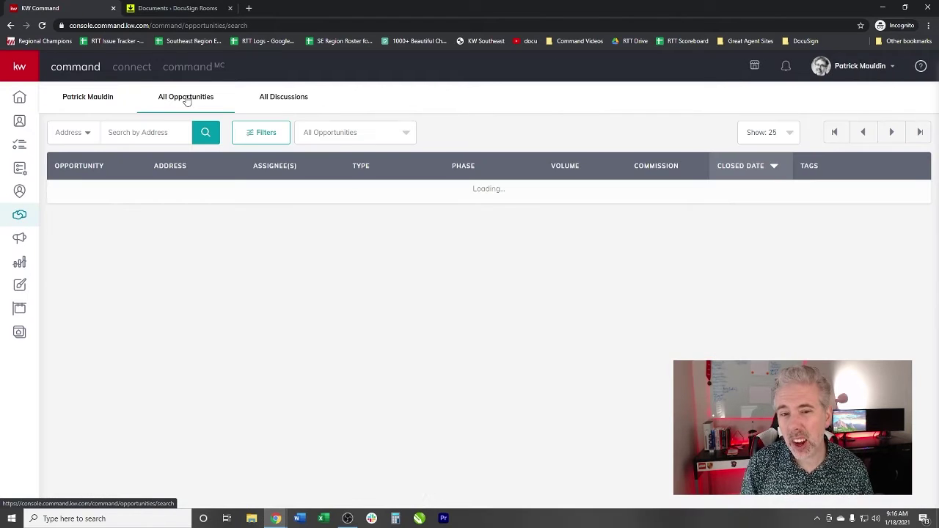
left_click(346, 138)
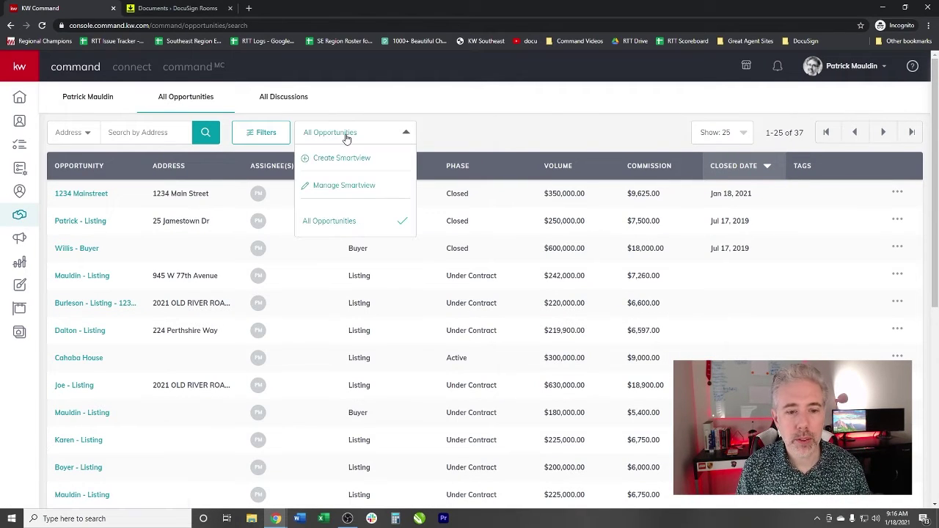
Filter opportunities to the Birmingham - Hoover market center and the Closed phase.
left_click(253, 133)
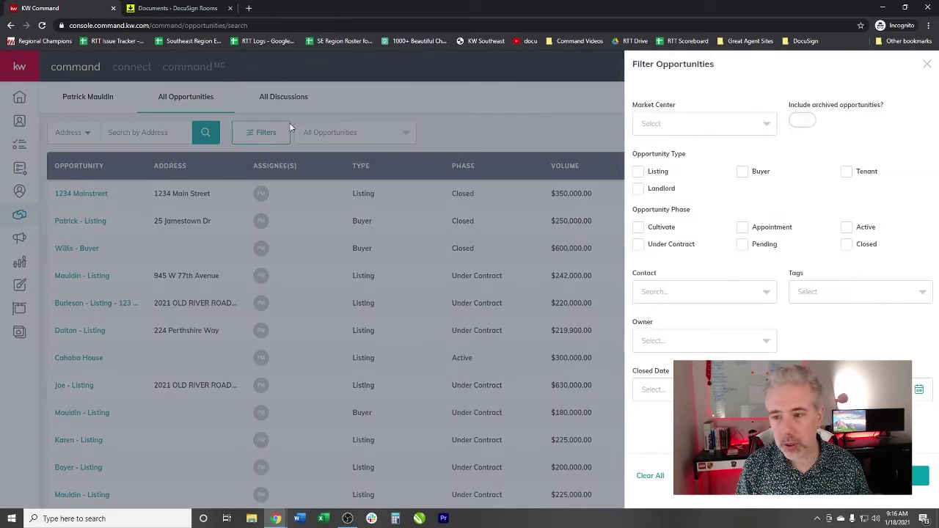
left_click(685, 124)
left_click(679, 147)
left_click(837, 245)
left_click(916, 475)
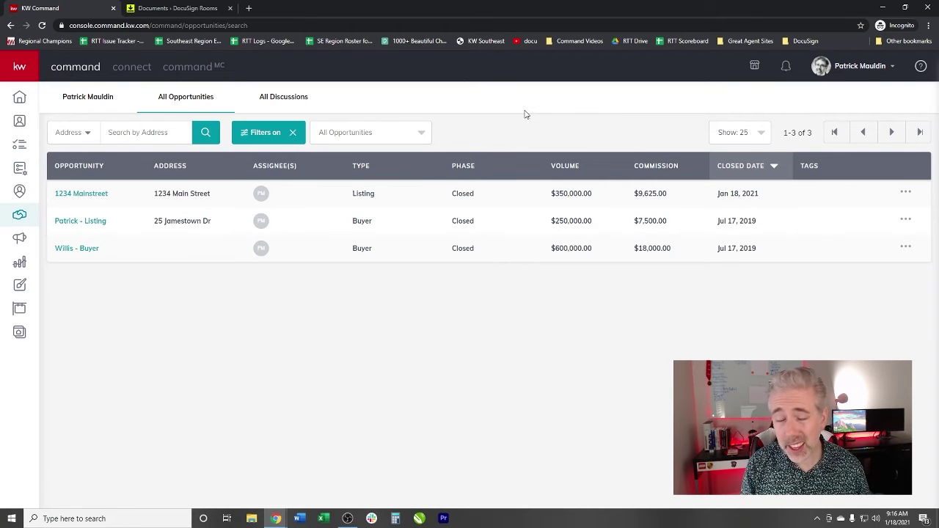
Go back to the Opportunities dashboard, where Listings now counts 1 Closed deal at 350,000.
left_click(19, 219)
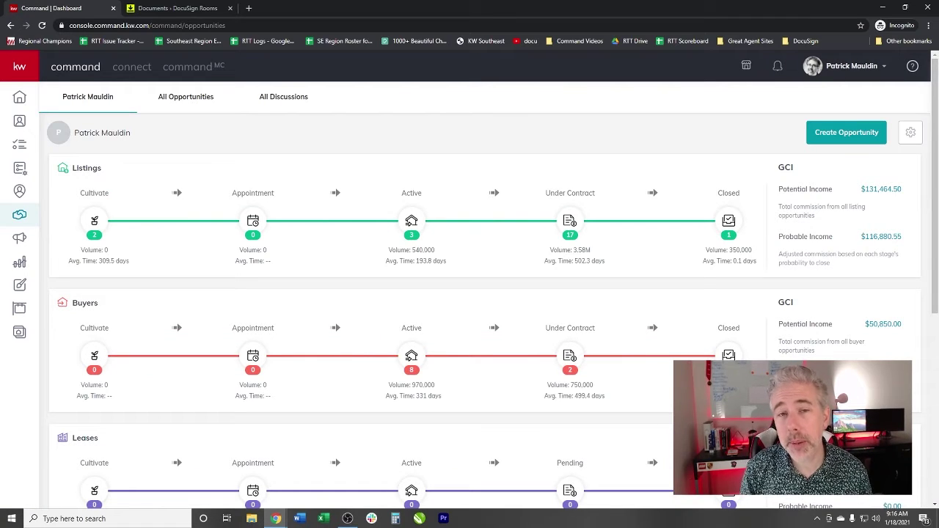